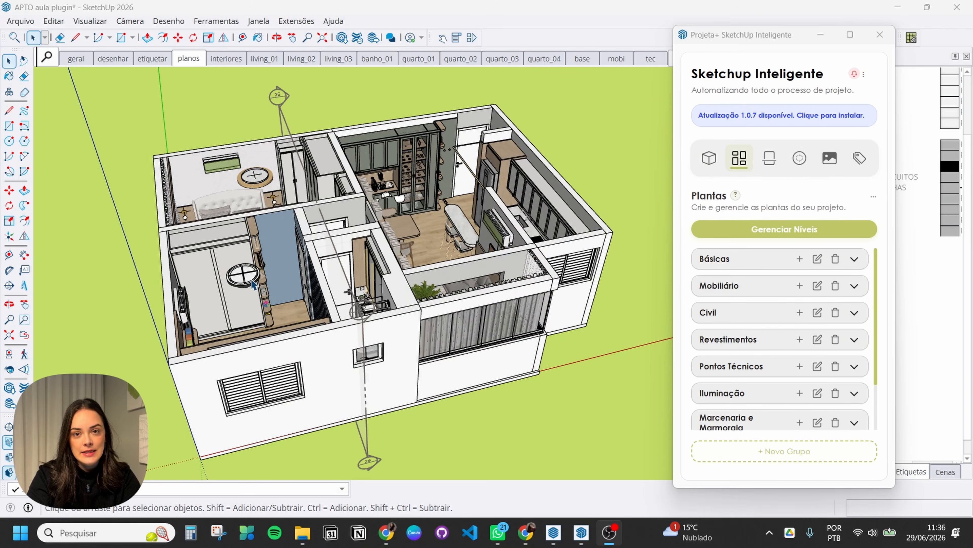
pyautogui.moveTo(260, 268); pyautogui.dragTo(283, 265, button='middle')
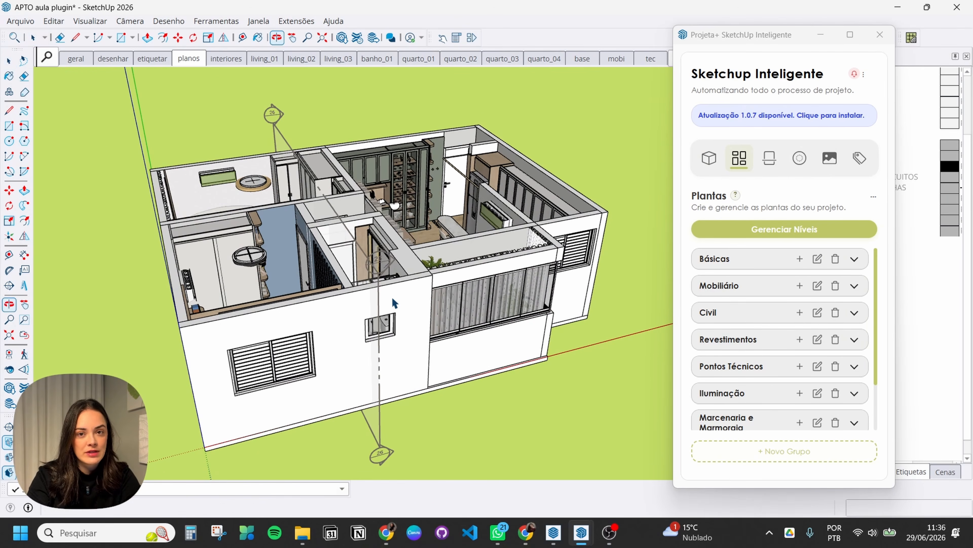
pyautogui.scroll(-2, 433, 237)
pyautogui.moveTo(484, 383); pyautogui.dragTo(480, 319, button='middle')
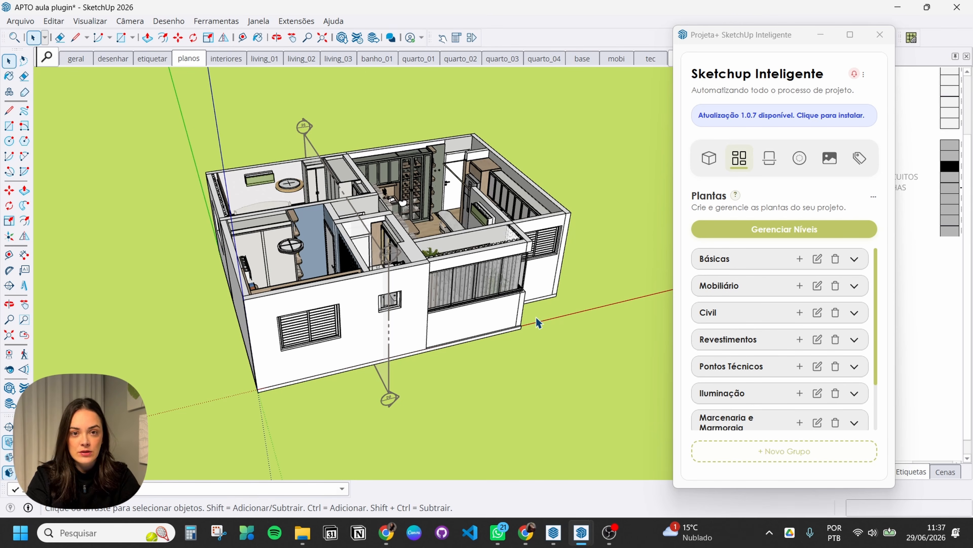
pyautogui.moveTo(538, 323); pyautogui.dragTo(377, 351, button='middle')
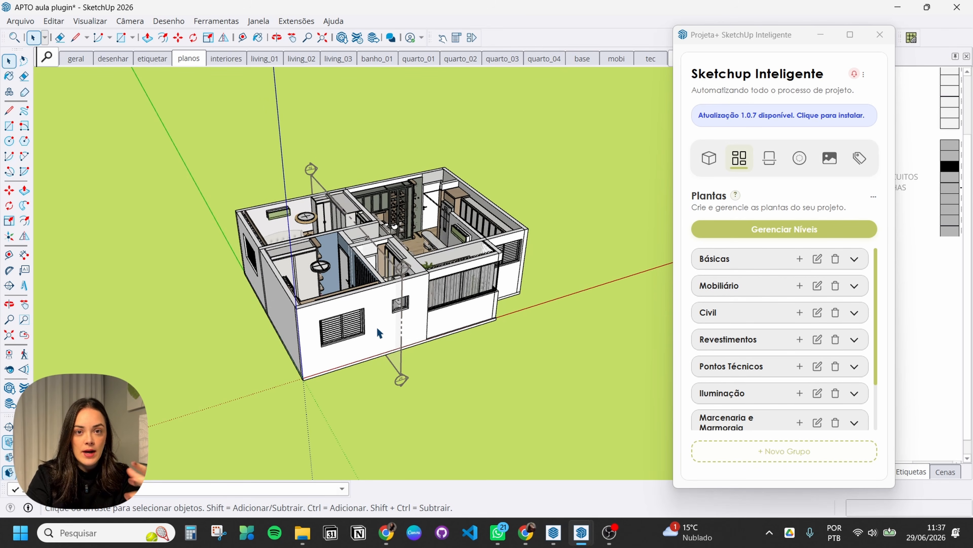
pyautogui.moveTo(421, 344); pyautogui.dragTo(462, 301, button='middle')
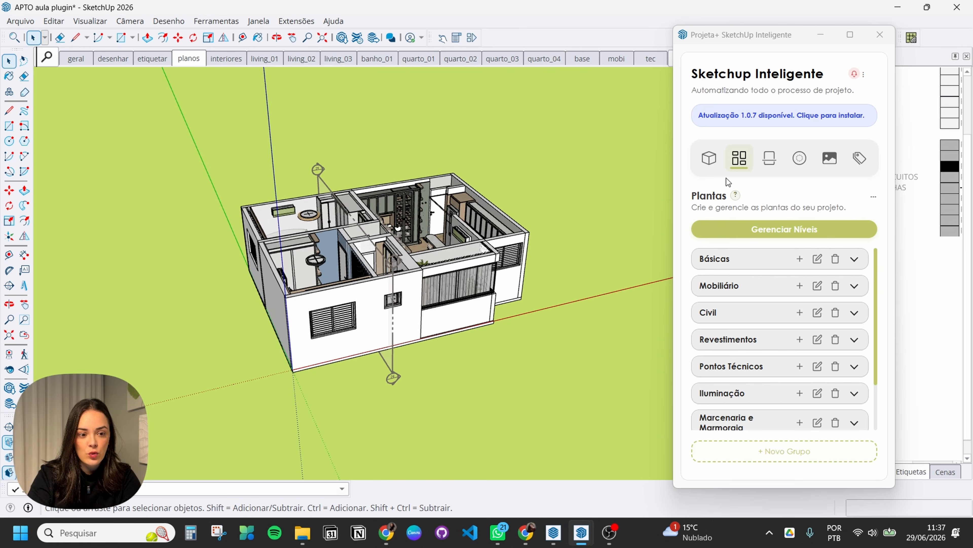
# Step: Generate the base plan and the ceiling (Forro) plan for the Térreo level in the level manager
pyautogui.click(776, 229)
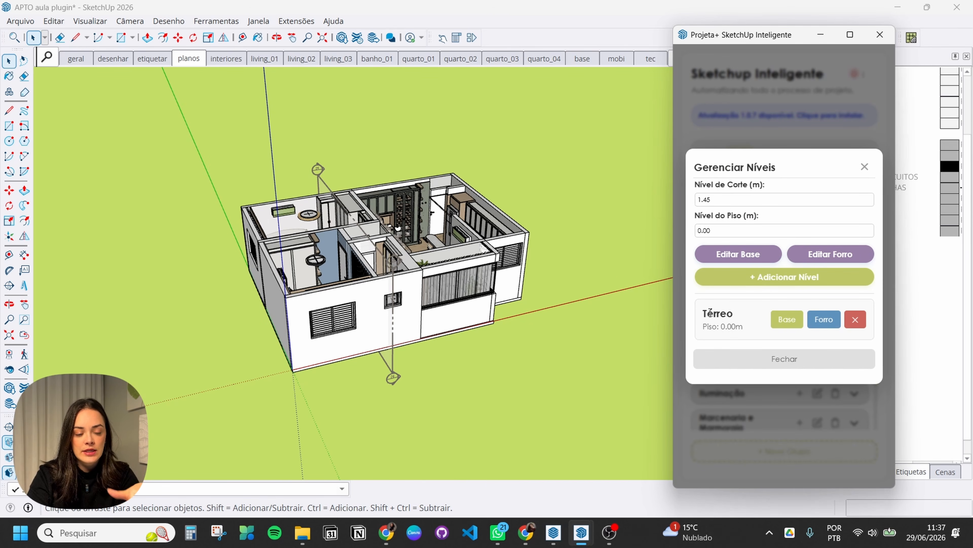
pyautogui.click(788, 320)
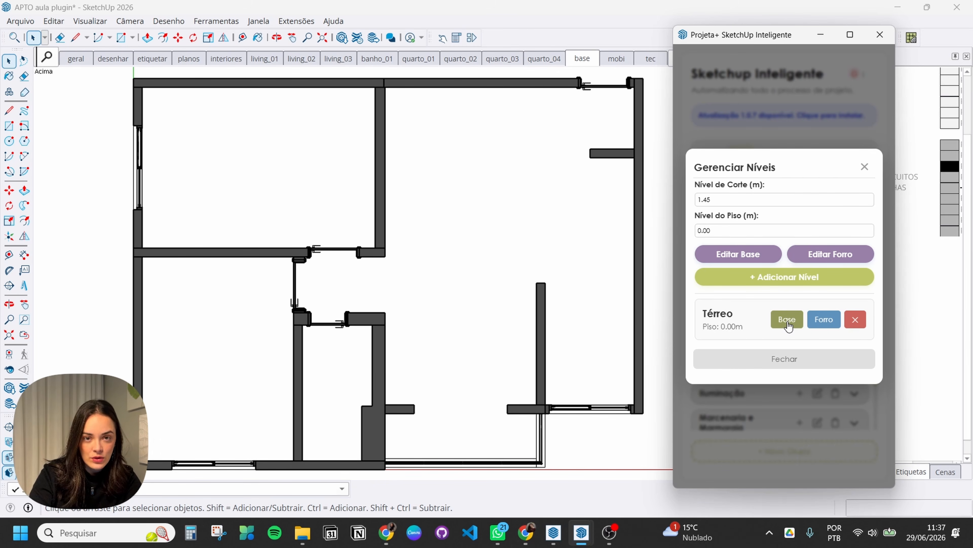
pyautogui.click(833, 323)
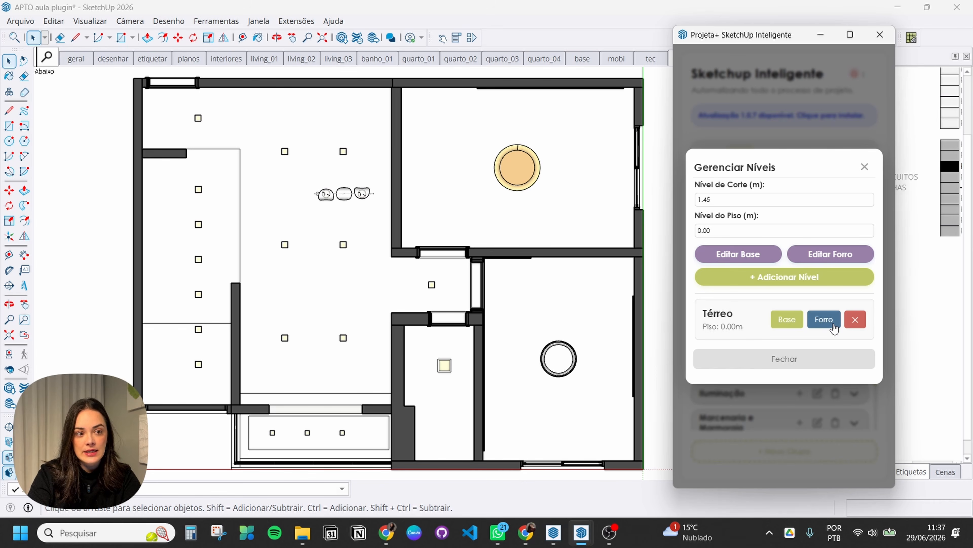
pyautogui.click(865, 167)
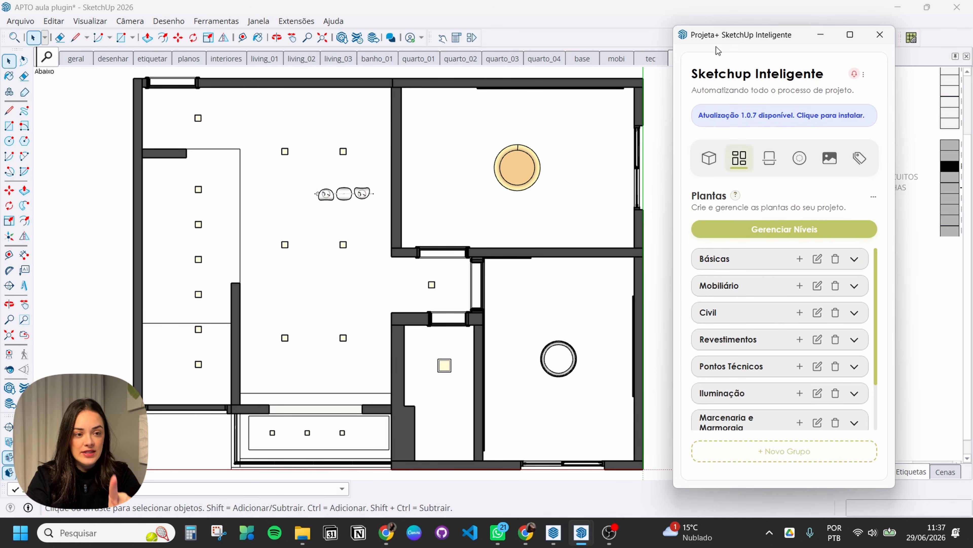
# Step: Generate the Iluminação plan scene from the Iluminação group, starting from the base scene, and close the SketchUp Inteligente plugin window
pyautogui.moveTo(717, 48); pyautogui.dragTo(759, 46)
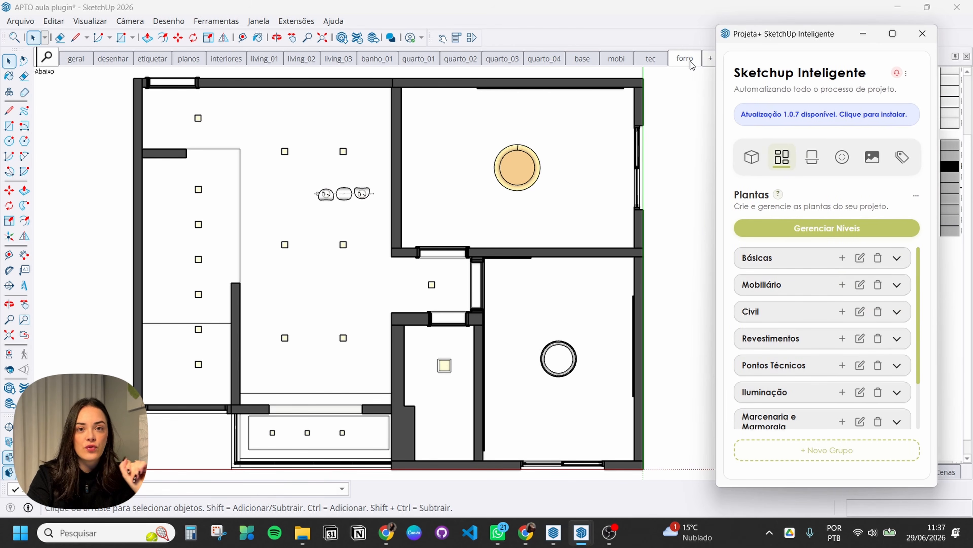
pyautogui.scroll(-2, 787, 384)
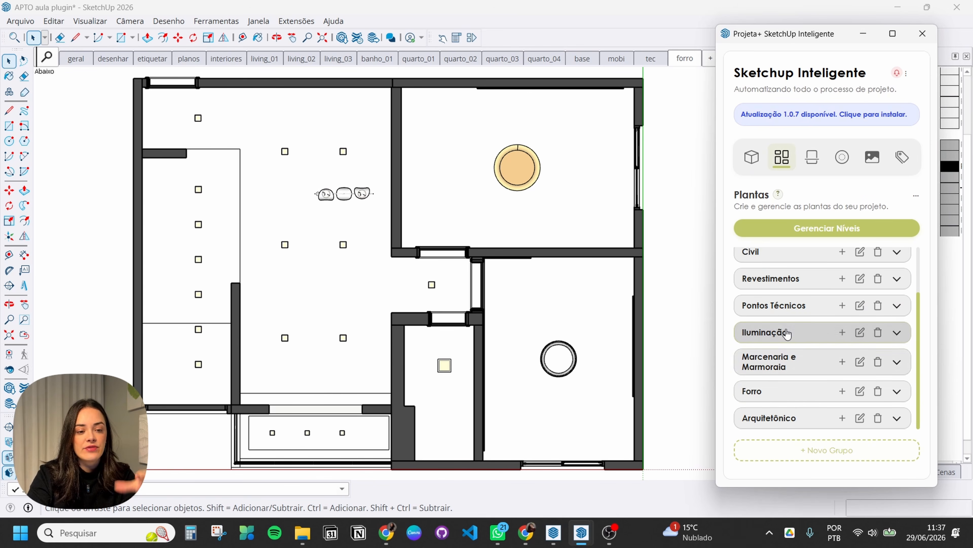
pyautogui.click(788, 333)
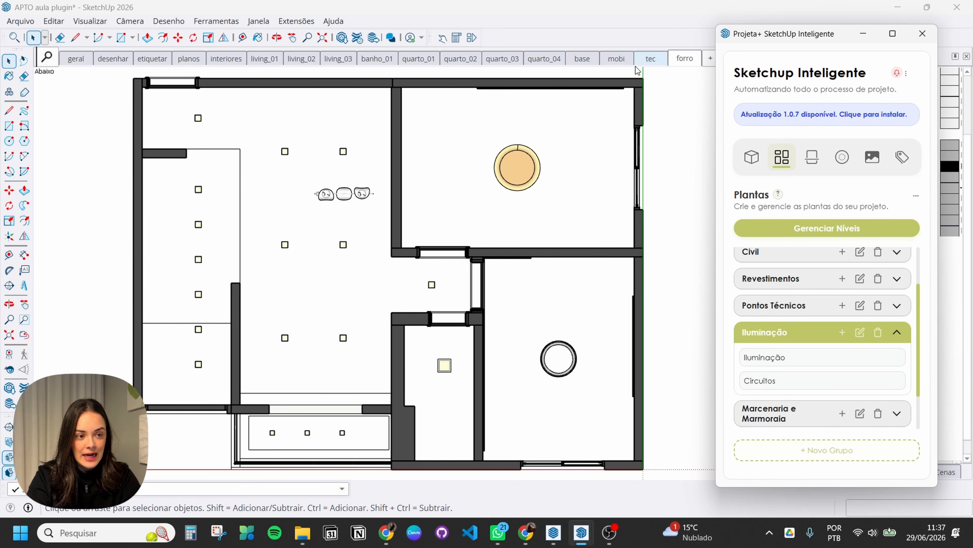
pyautogui.click(583, 58)
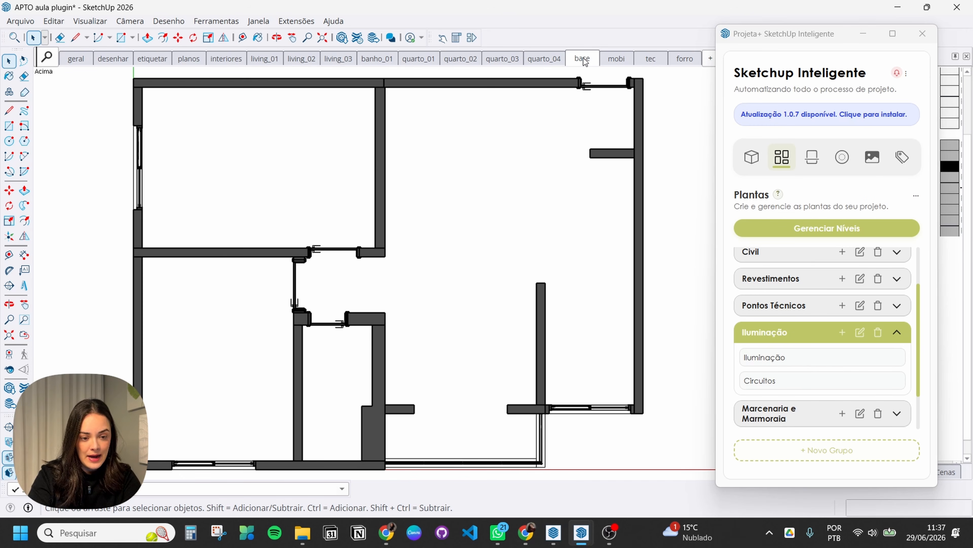
pyautogui.click(783, 367)
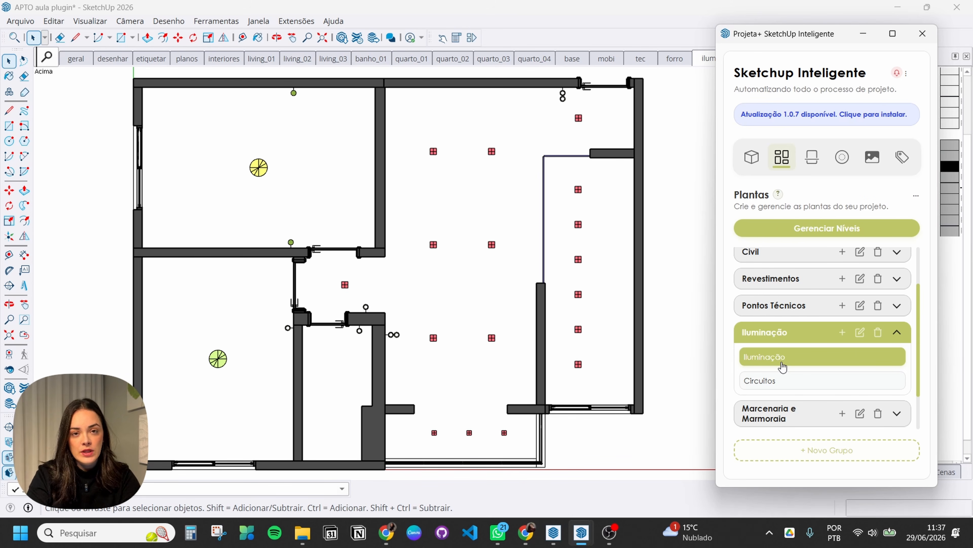
pyautogui.click(785, 363)
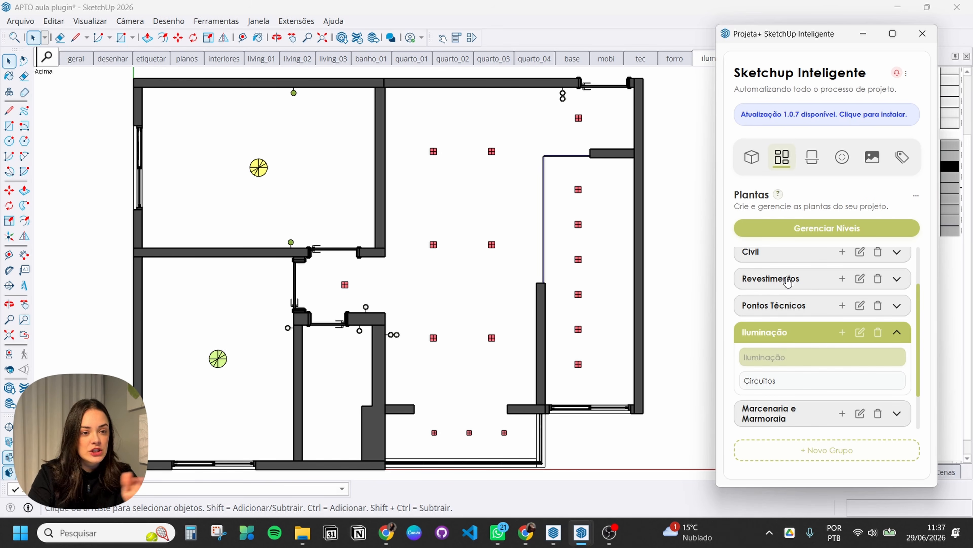
pyautogui.moveTo(772, 41); pyautogui.dragTo(789, 38)
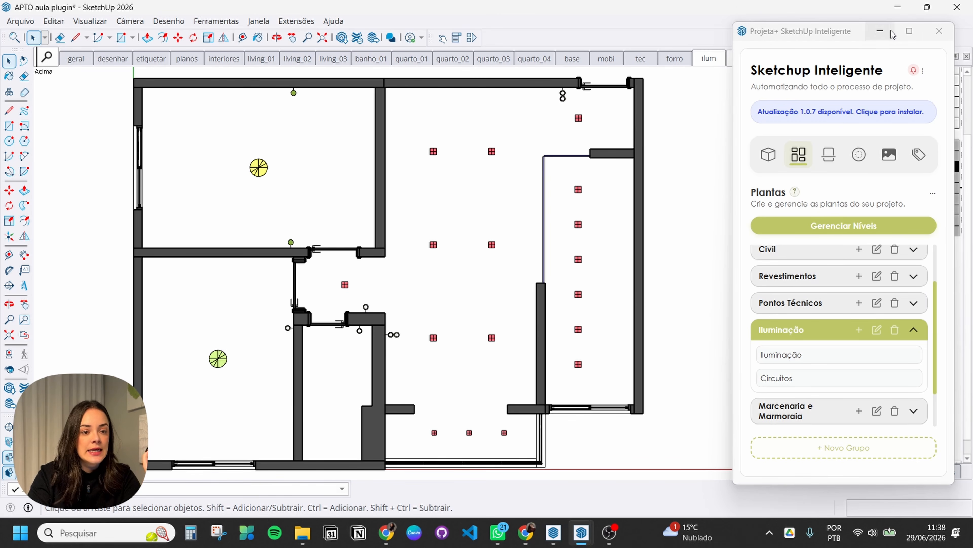
pyautogui.click(939, 31)
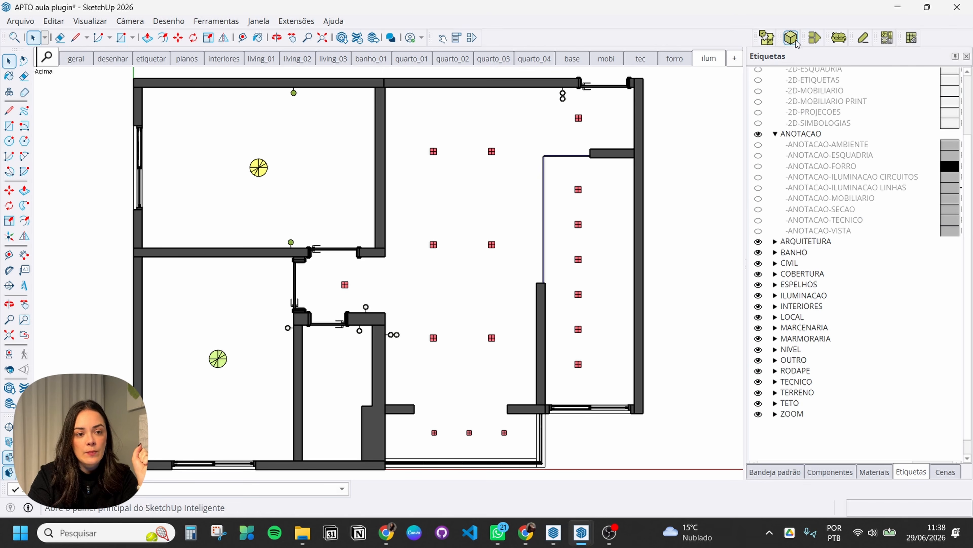
# Step: Open the Blocos Dinâmicos plugin and review the lighting block categories and annotation options
pyautogui.click(815, 38)
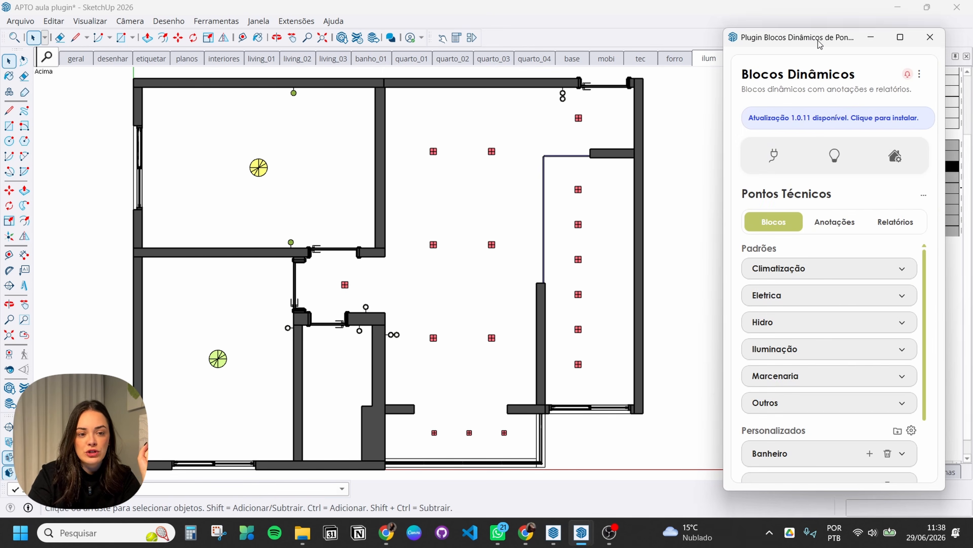
pyautogui.click(835, 155)
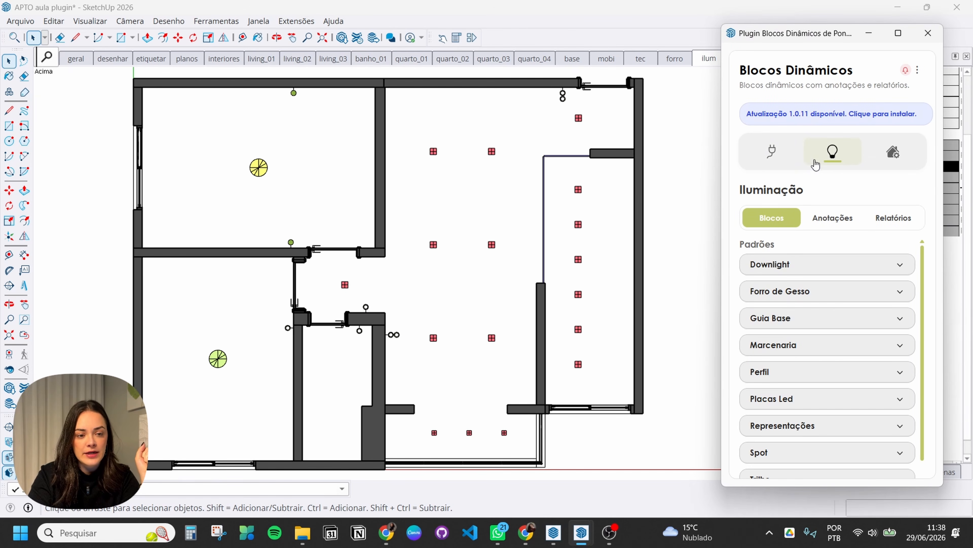
pyautogui.scroll(-1, 836, 306)
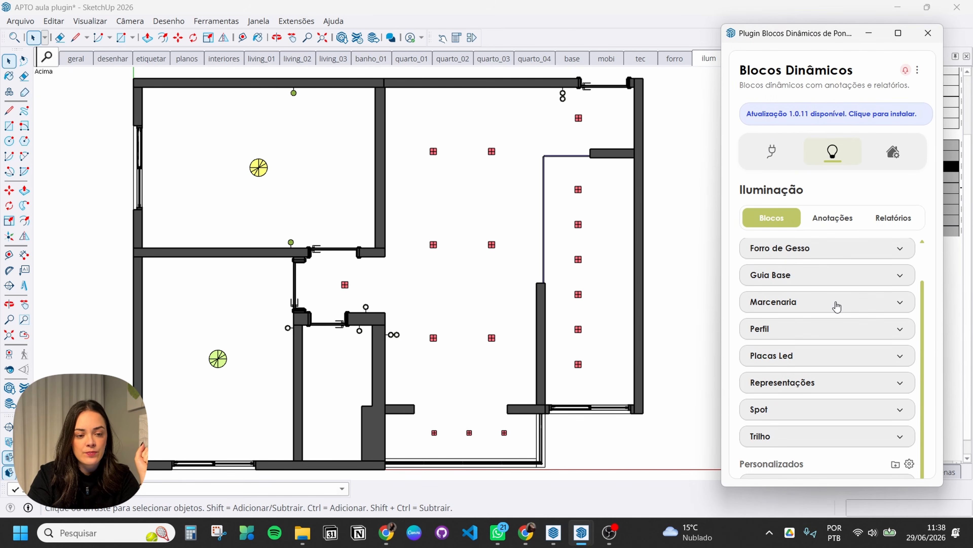
pyautogui.click(848, 223)
pyautogui.scroll(-1, 853, 272)
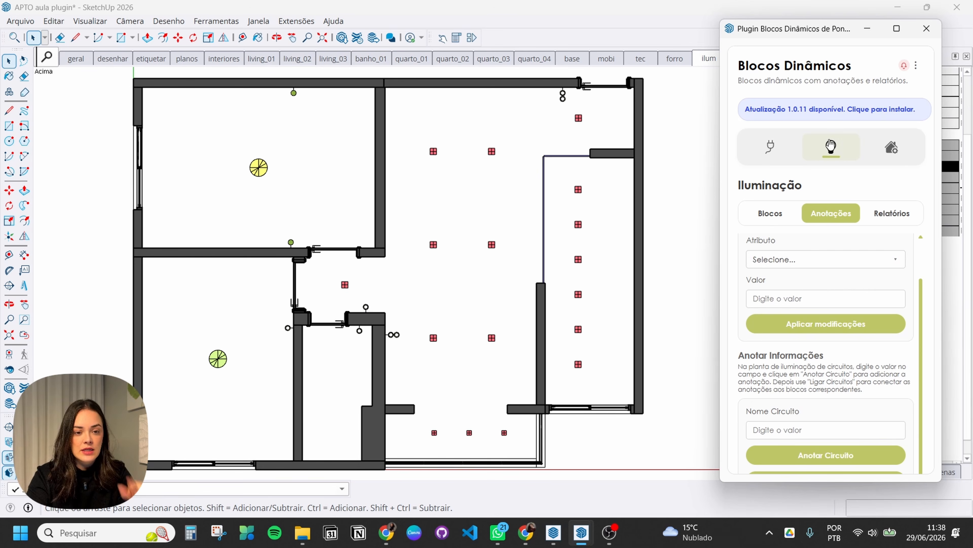
# Step: Set the default circuit annotation tag in the plugin's settings to -ANOTACAO-ILUMINACAO CIRCUITOS
pyautogui.click(905, 160)
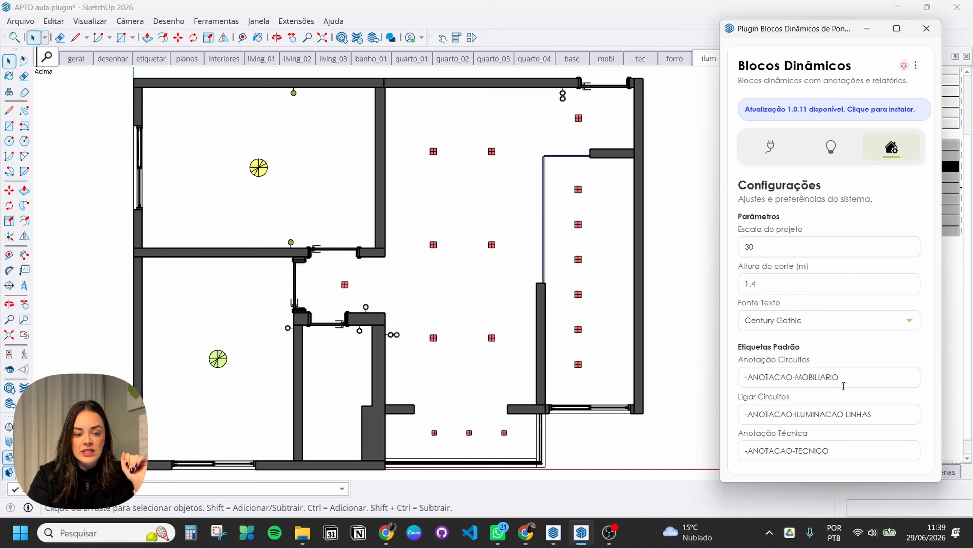
pyautogui.click(849, 380)
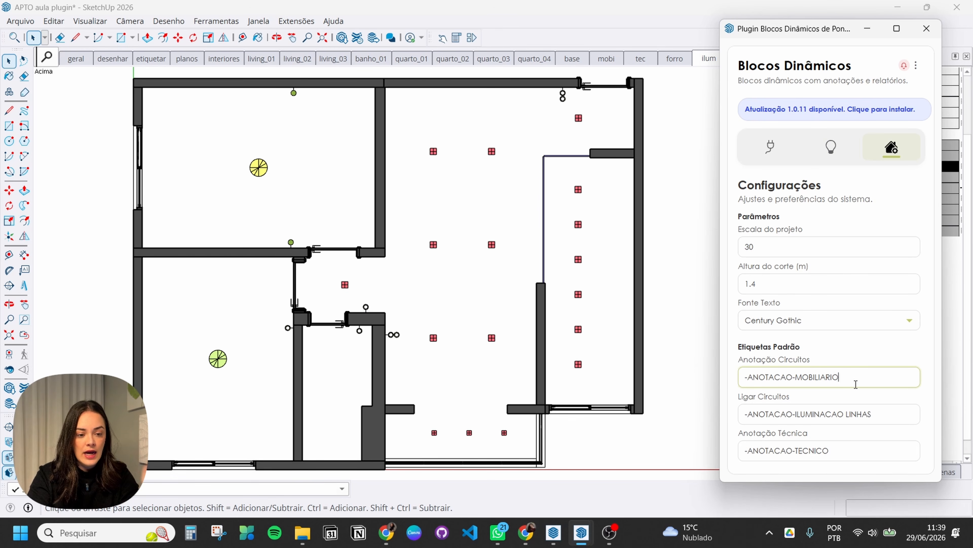
pyautogui.click(825, 378)
pyautogui.doubleClick(825, 379)
pyautogui.write('ILUMINAC')
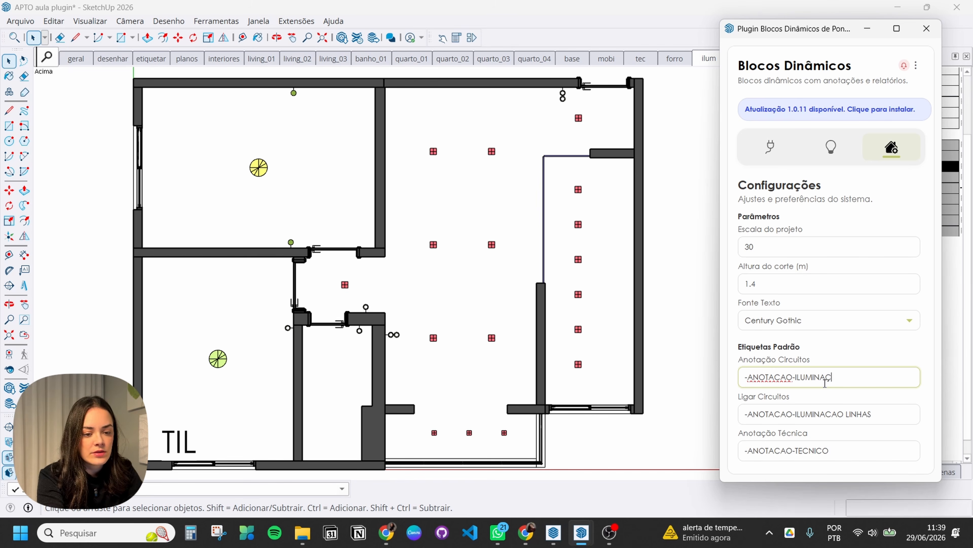
pyautogui.press('BackSpace')
pyautogui.write('CAO ')
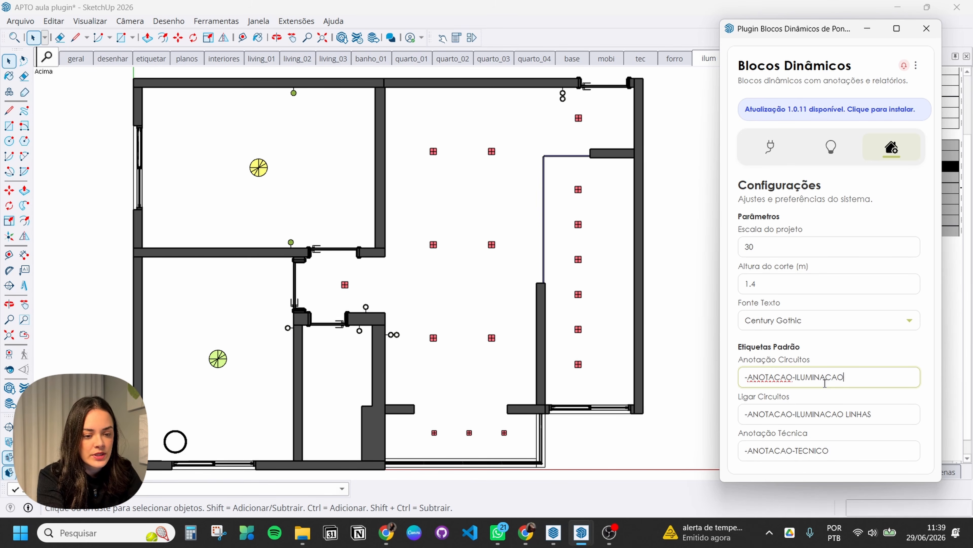
pyautogui.write('CIRCUITOS')
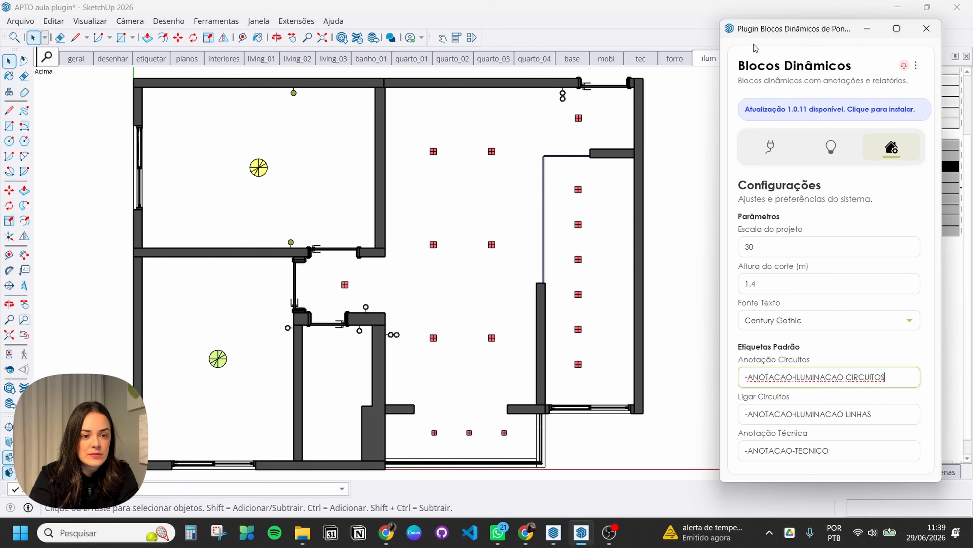
# Step: Check the model's tag list for the circuit and line annotation tags named in the plugin's settings
pyautogui.moveTo(800, 37); pyautogui.dragTo(712, 44)
pyautogui.click(783, 37)
pyautogui.scroll(5, 828, 339)
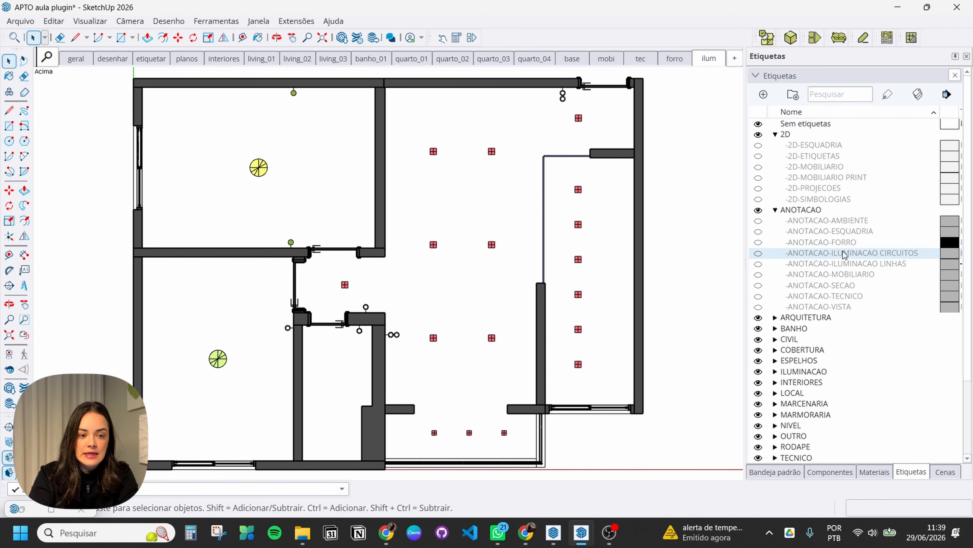
pyautogui.click(791, 38)
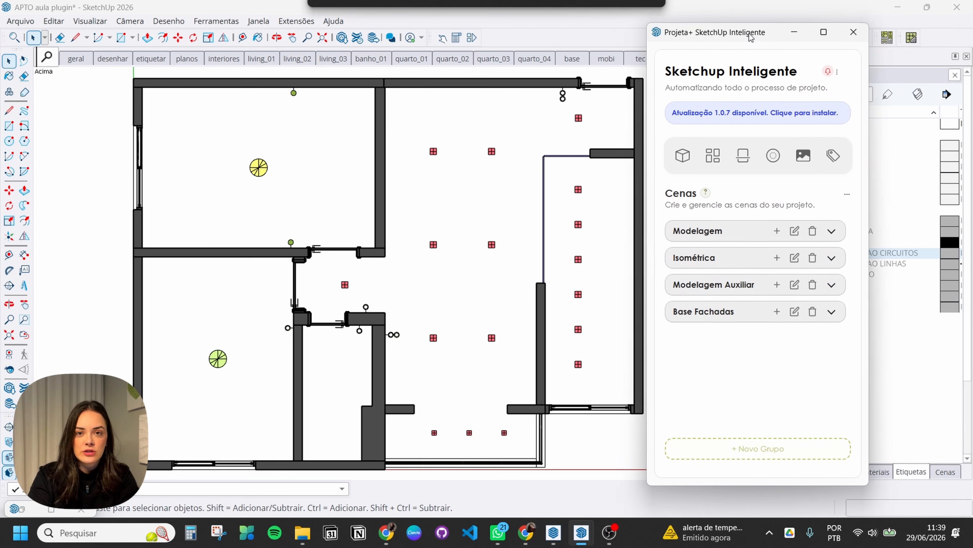
pyautogui.click(758, 32)
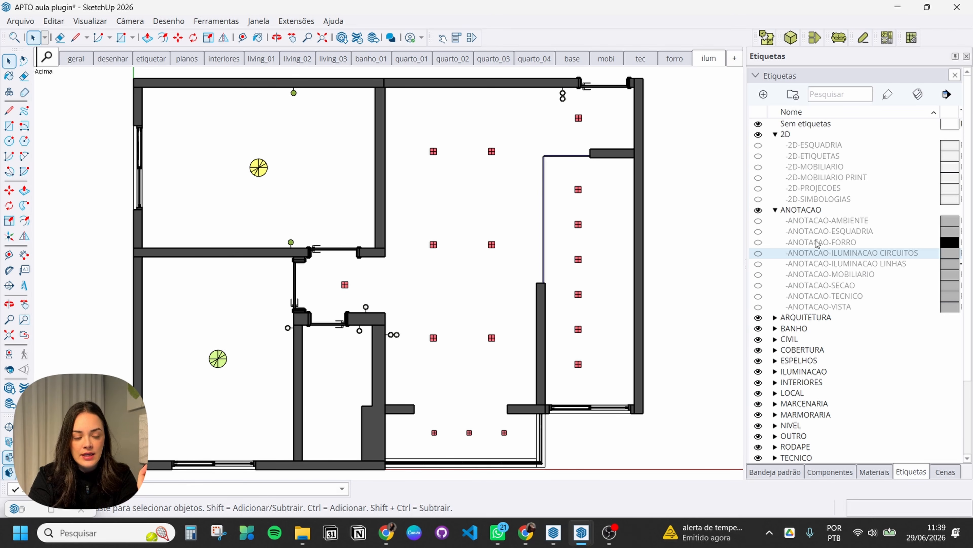
# Step: Generate the Circuitos plan scene from the Iluminação group in the SketchUp Inteligente plugin
pyautogui.click(791, 40)
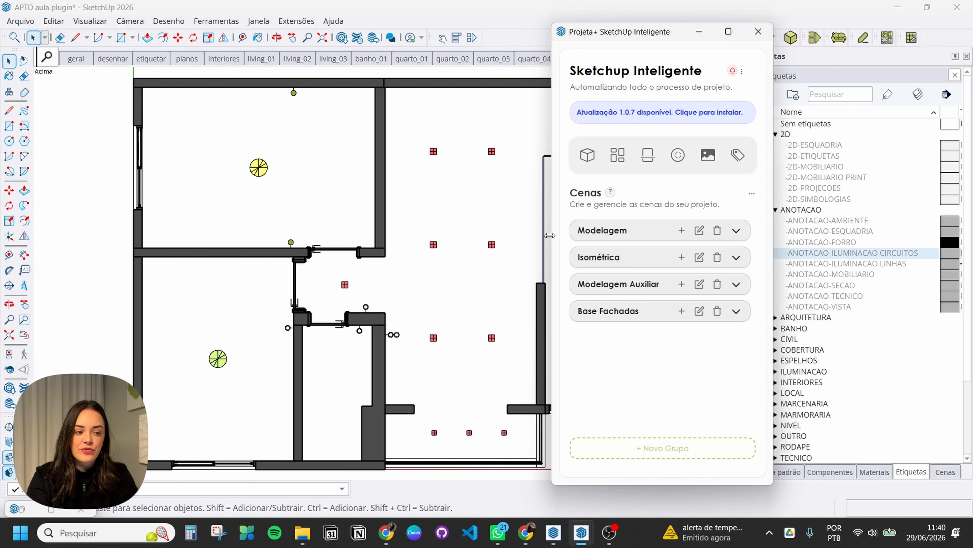
pyautogui.click(617, 155)
pyautogui.scroll(-2, 647, 352)
pyautogui.click(639, 335)
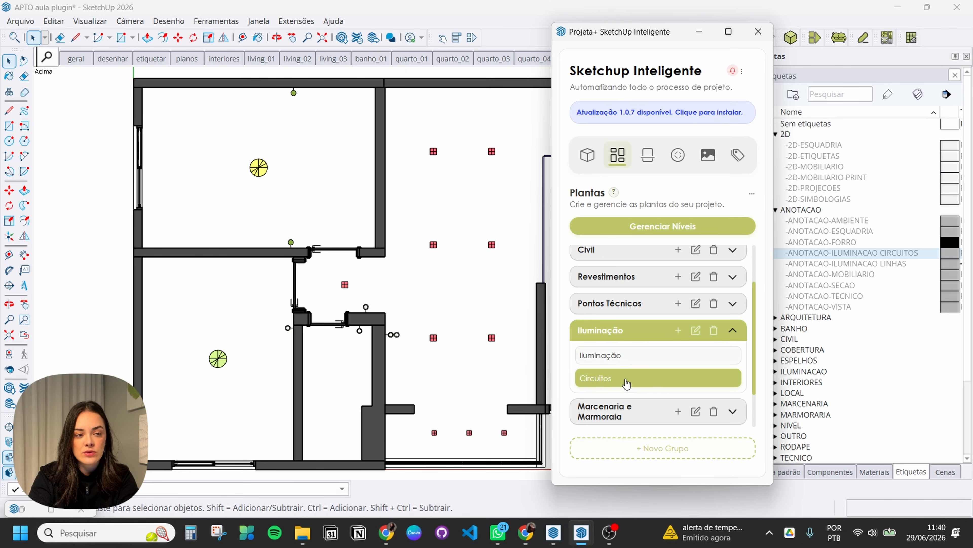
pyautogui.moveTo(628, 38); pyautogui.dragTo(830, 42)
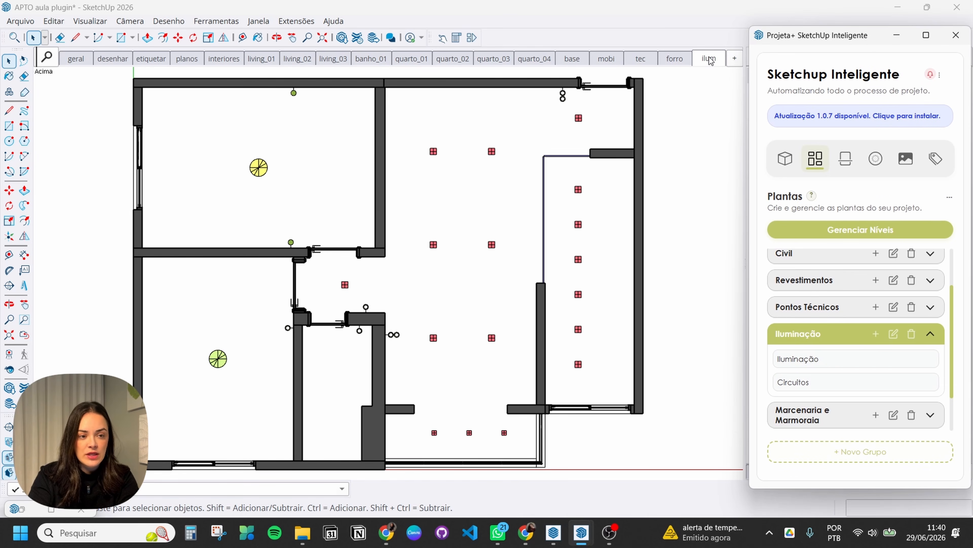
pyautogui.click(820, 384)
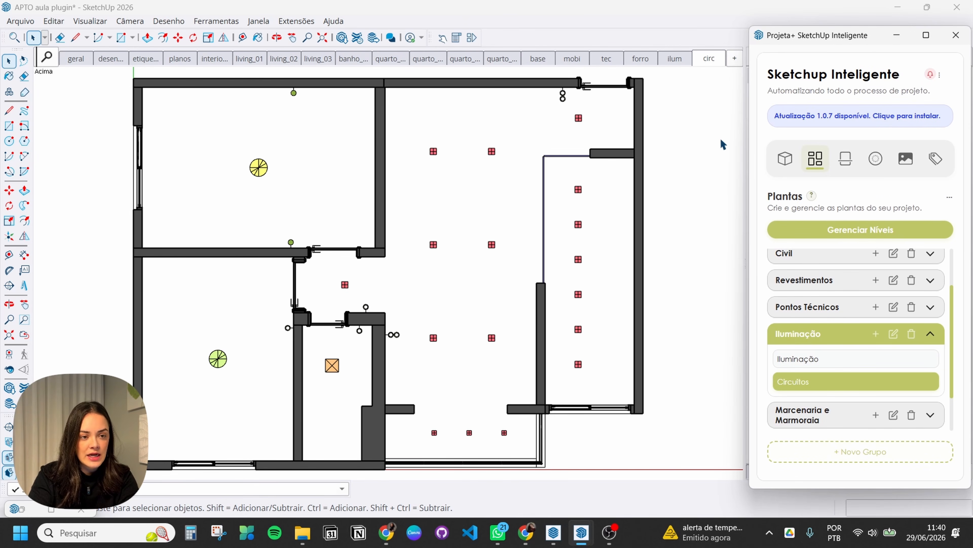
# Step: Check the visibility of the annotation tags in the circuits scene and return to the lighting scene
pyautogui.moveTo(808, 43); pyautogui.dragTo(781, 41)
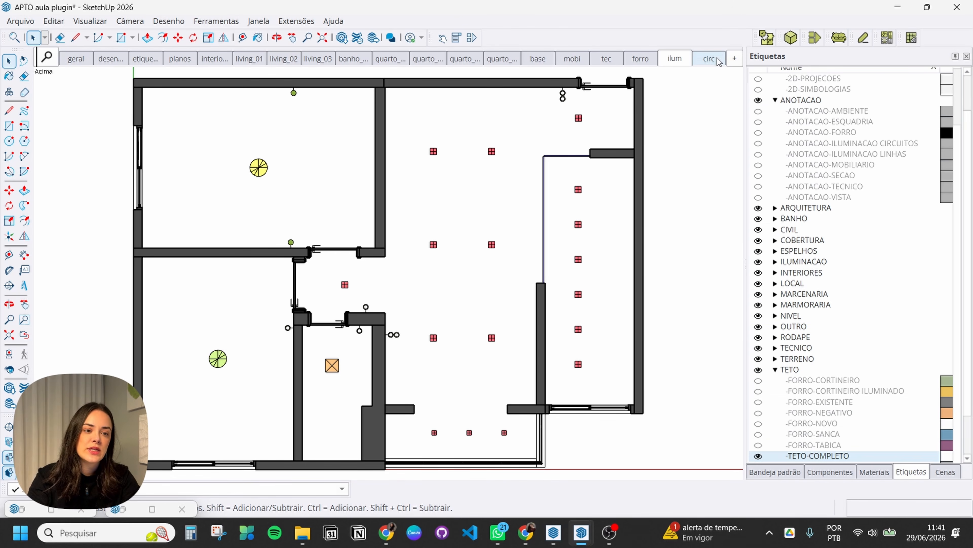
pyautogui.click(719, 60)
pyautogui.scroll(3, 895, 274)
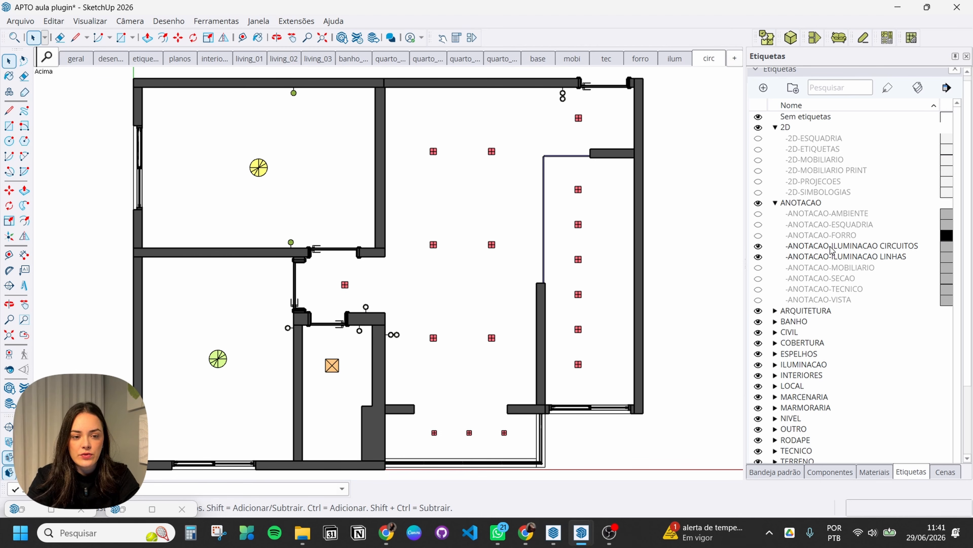
pyautogui.click(676, 58)
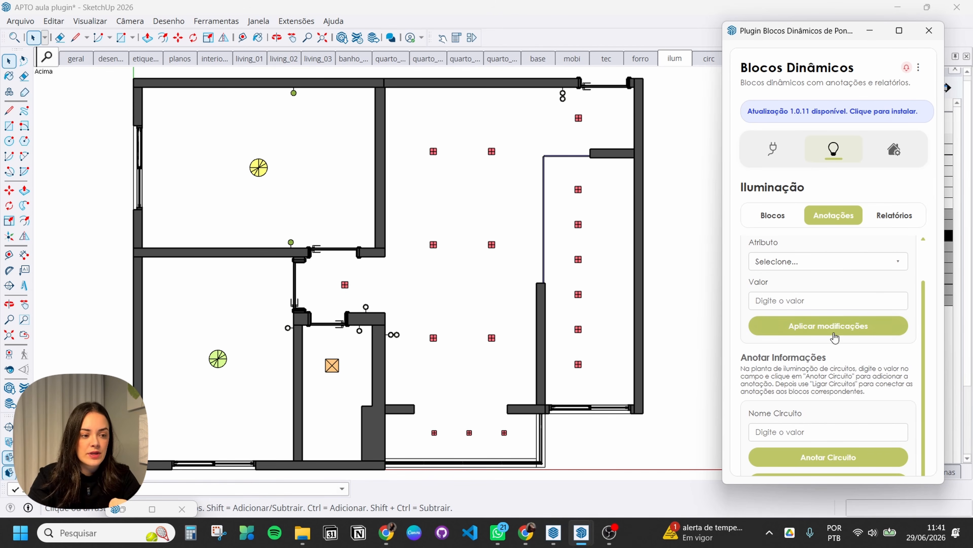
# Step: Compare the circuits and lighting scenes, and review the project scale and cut height in the Blocos Dinâmicos settings
pyautogui.click(709, 59)
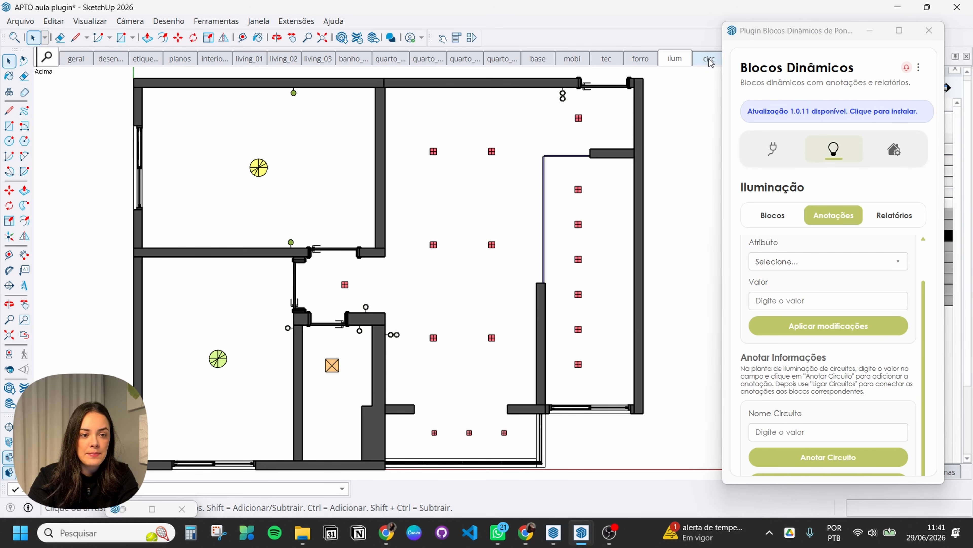
pyautogui.click(681, 65)
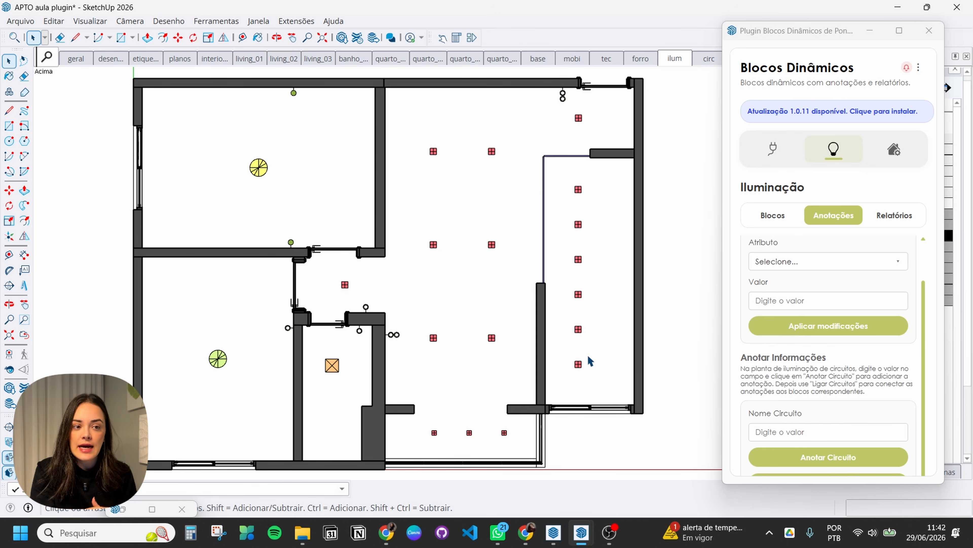
pyautogui.click(894, 150)
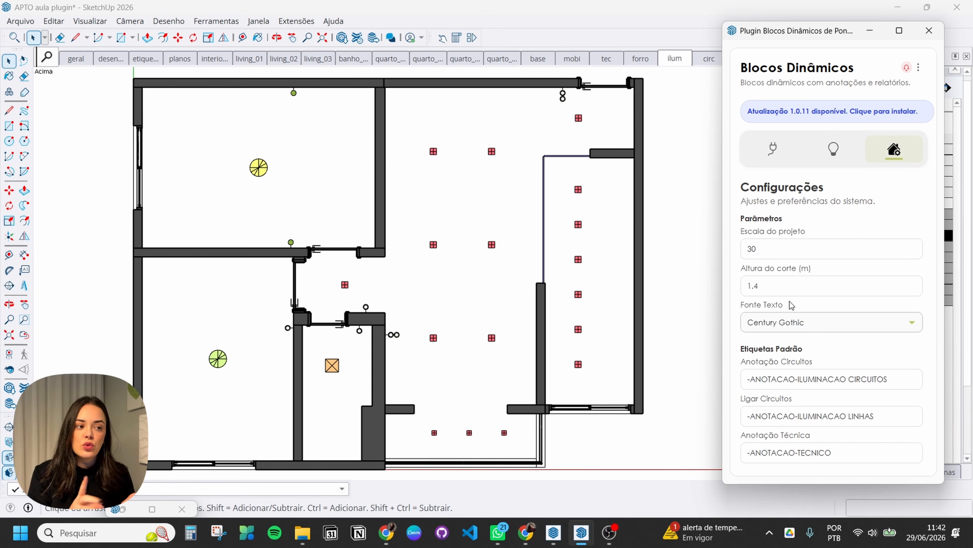
pyautogui.click(872, 32)
pyautogui.click(767, 39)
pyautogui.click(911, 31)
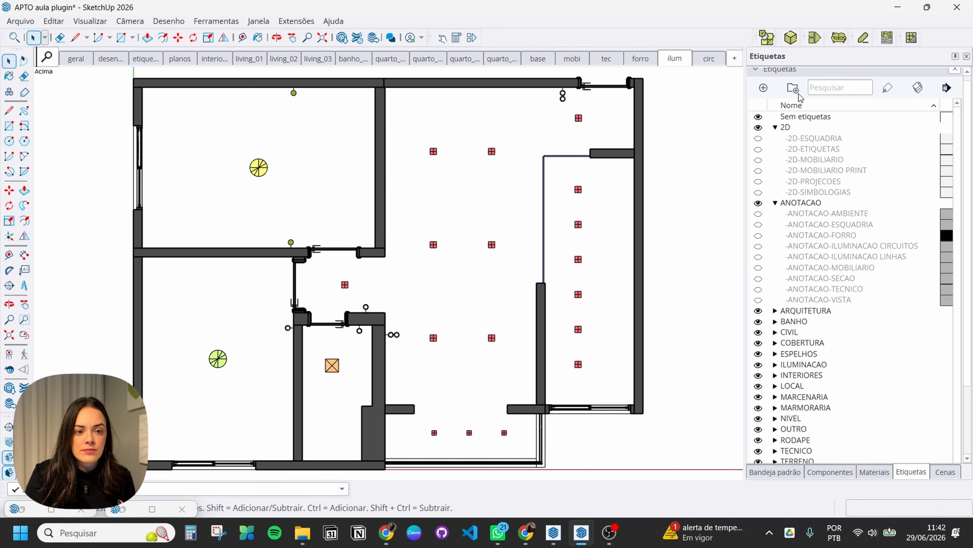
# Step: Check the cut and floor levels in the level manager of the SketchUp Inteligente plugin
pyautogui.click(791, 37)
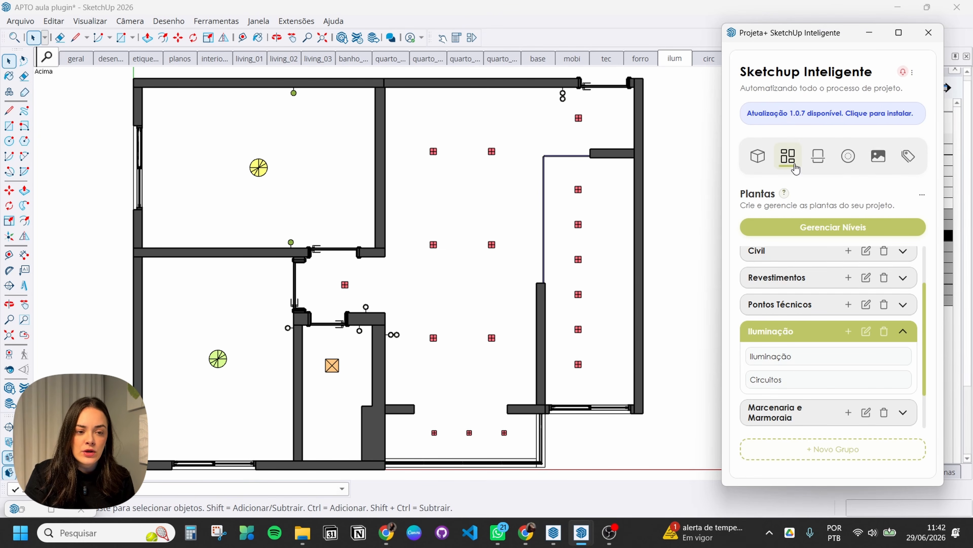
pyautogui.click(795, 227)
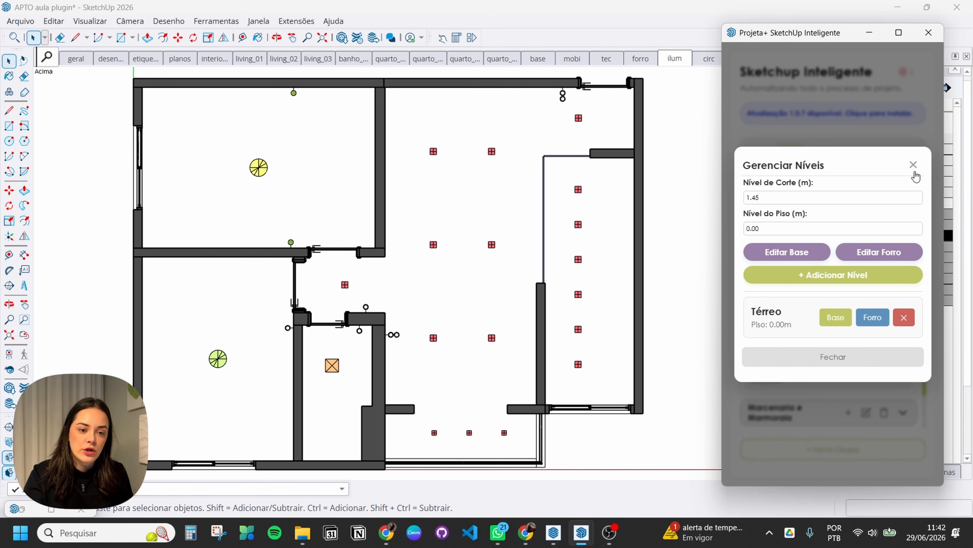
pyautogui.click(913, 165)
pyautogui.click(928, 32)
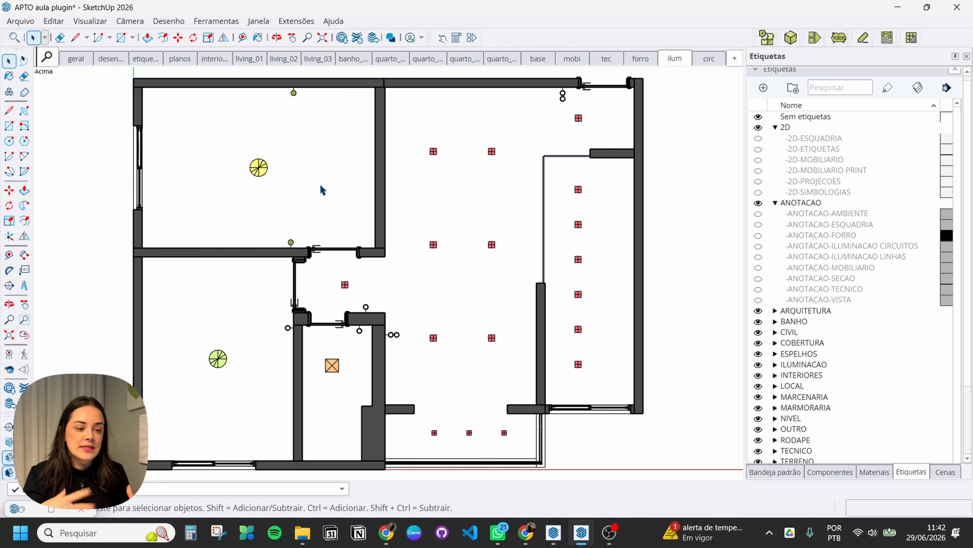
# Step: Switch to the geral scene and hide the roof slab to expose the ceiling and light fixtures
pyautogui.click(81, 60)
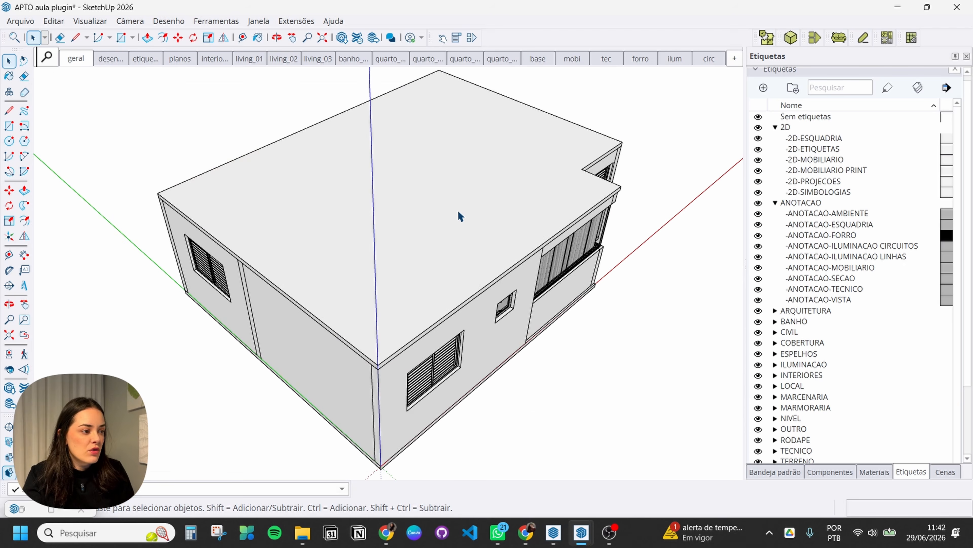
pyautogui.click(415, 212)
pyautogui.press('h')
pyautogui.moveTo(482, 305); pyautogui.dragTo(417, 327, button='middle')
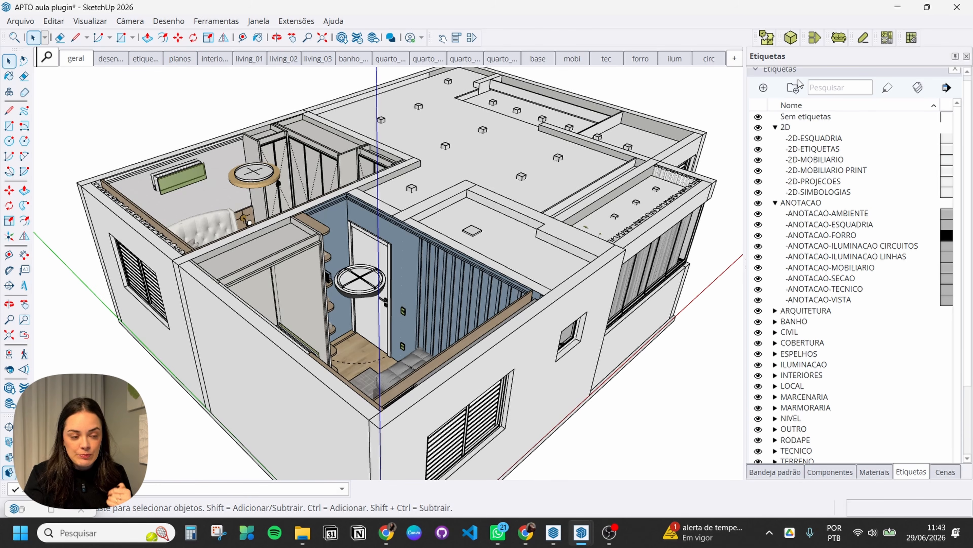
# Step: Review the attribute and circuit annotation options in the Blocos Dinâmicos lighting section and close the plugin
pyautogui.click(790, 37)
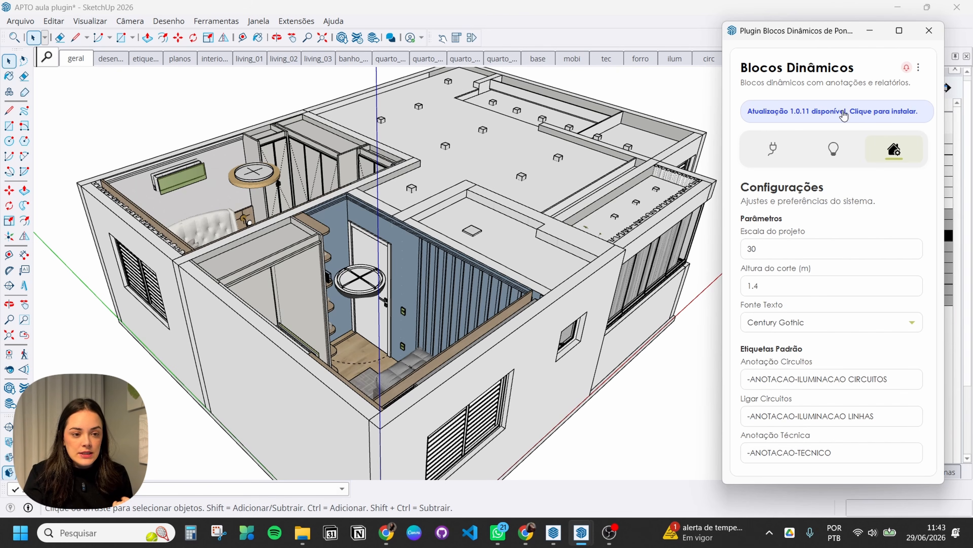
pyautogui.click(834, 151)
pyautogui.click(849, 214)
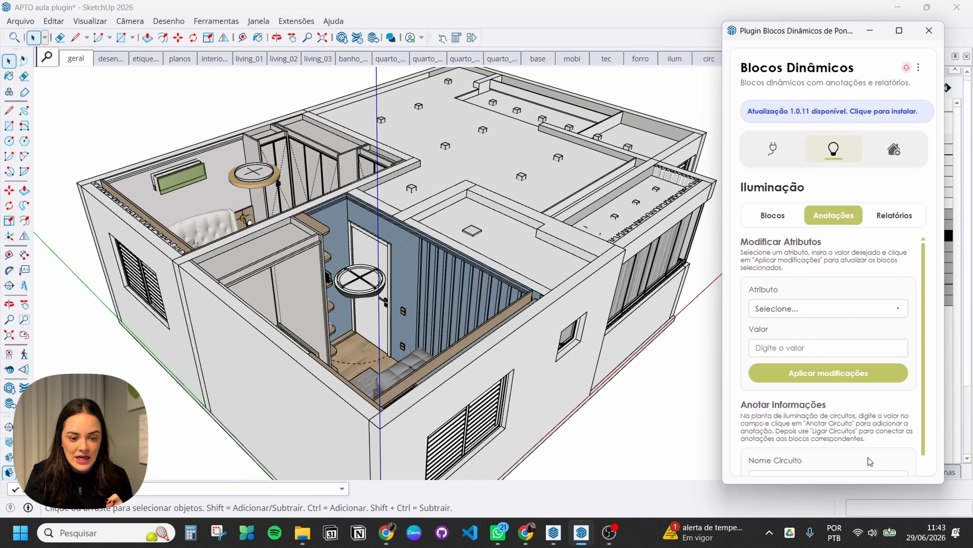
pyautogui.scroll(-1, 870, 460)
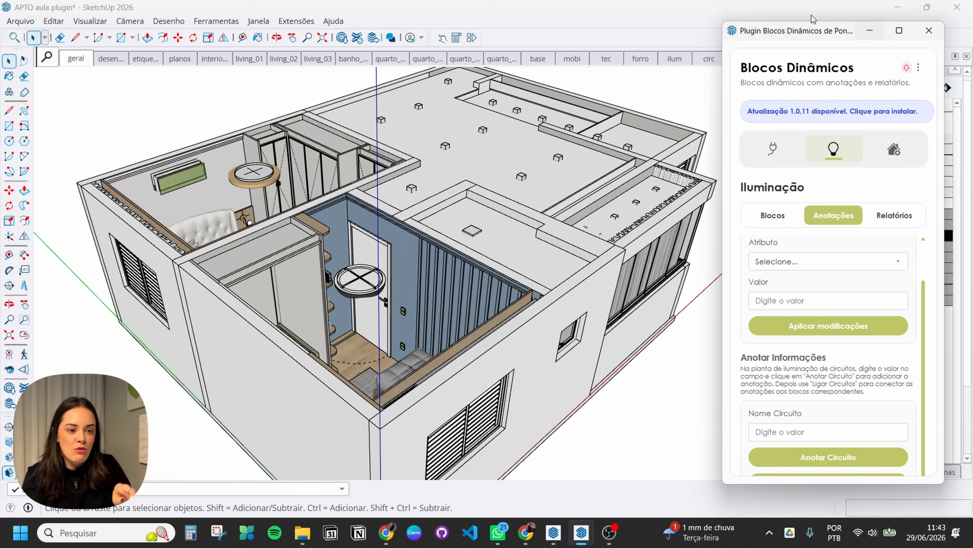
pyautogui.click(929, 30)
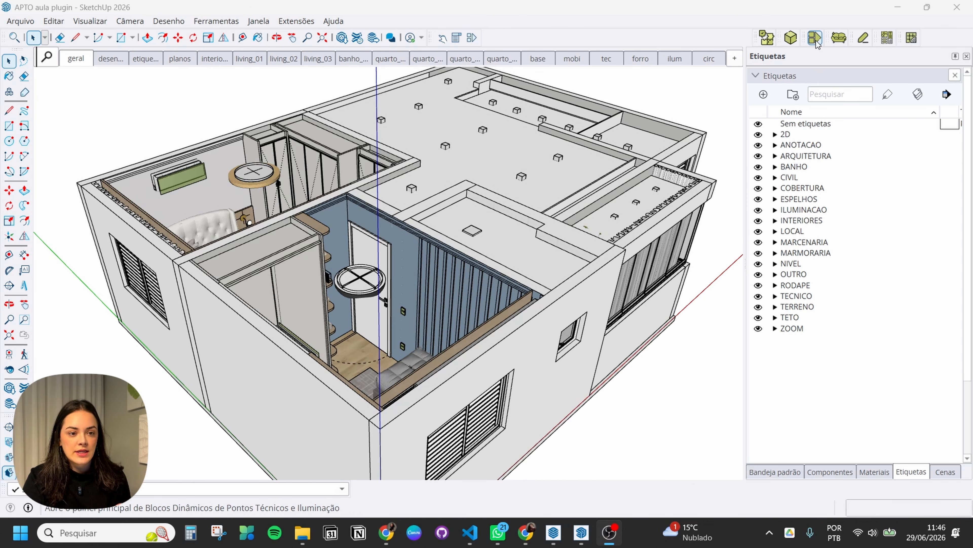
# Step: Reopen the Blocos Dinâmicos plugin and bring up the circuit annotation options for lighting
pyautogui.click(845, 41)
pyautogui.moveTo(823, 33); pyautogui.dragTo(816, 30)
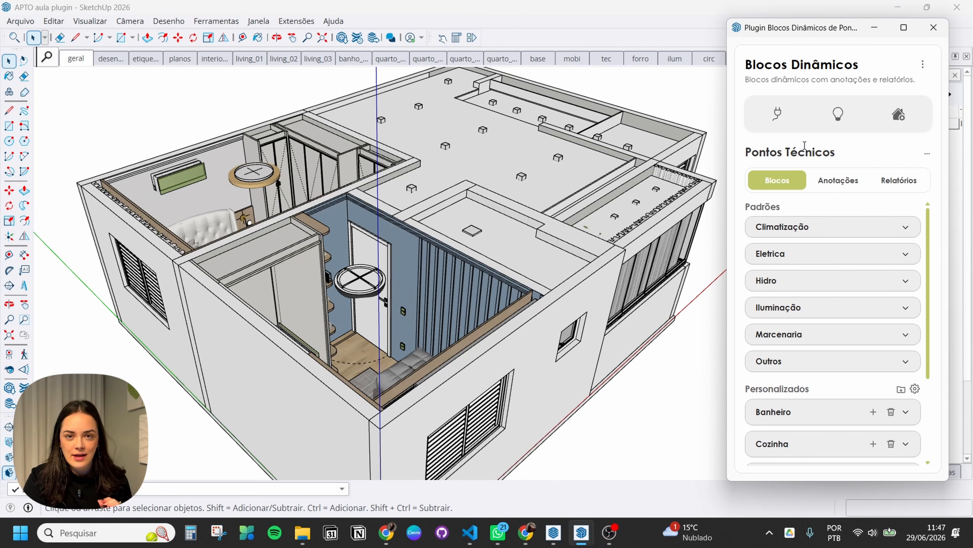
pyautogui.click(838, 114)
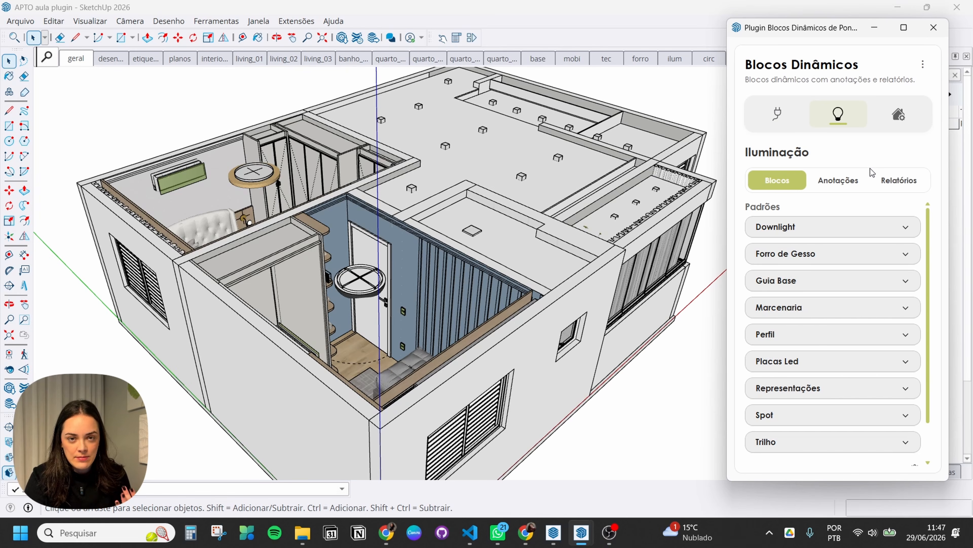
pyautogui.click(864, 187)
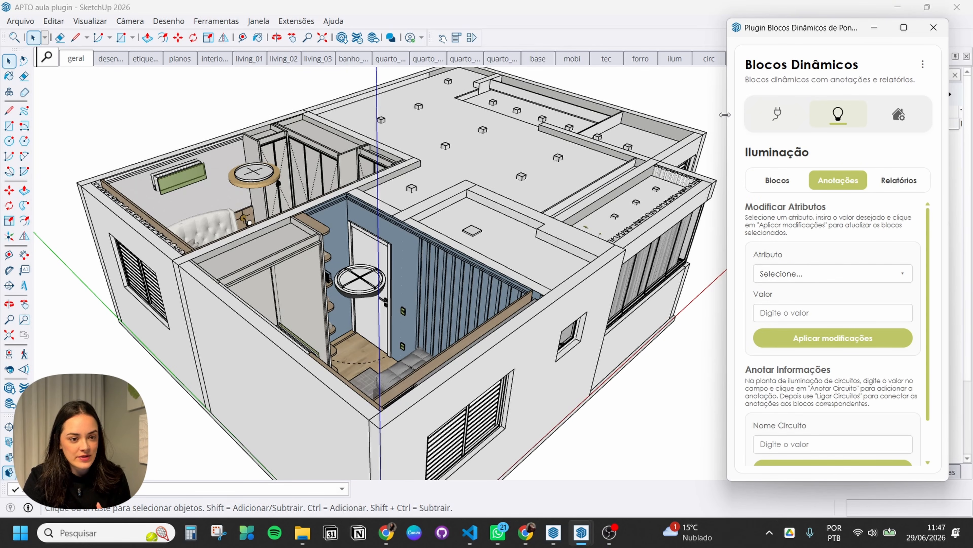
pyautogui.scroll(-2, 864, 313)
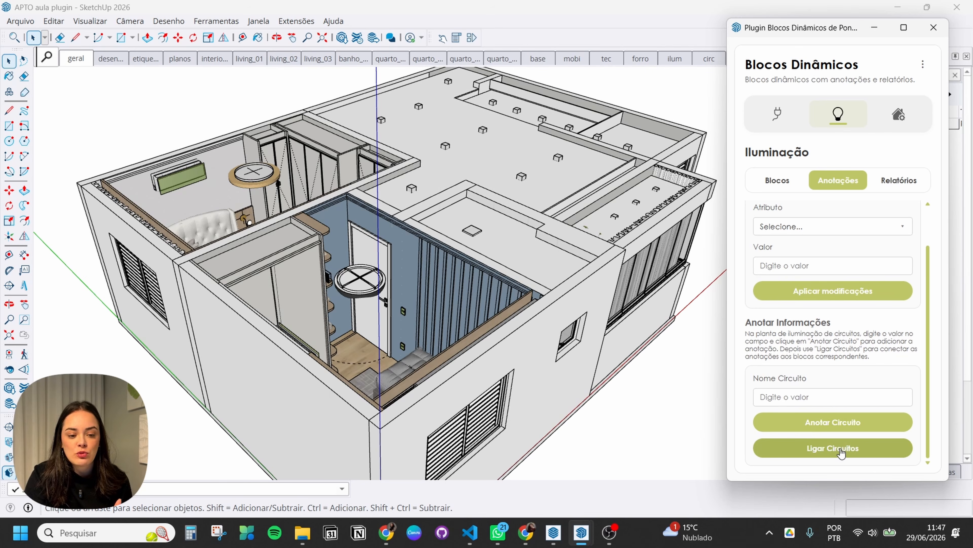
# Step: Compare the circuits and lighting plans, shift the plugin window clear of the plan, and activate the circ scene
pyautogui.moveTo(385, 264); pyautogui.dragTo(354, 269, button='middle')
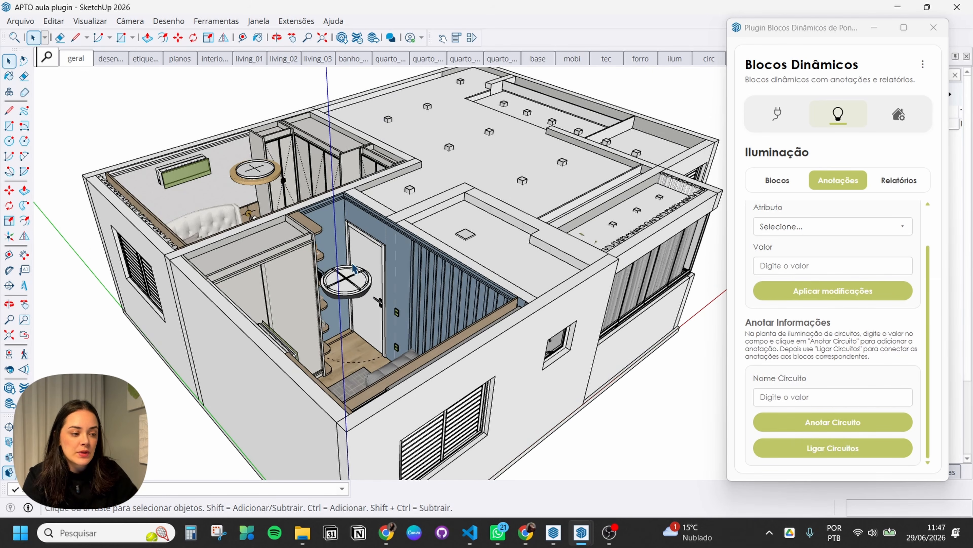
pyautogui.keyDown('shift'); pyautogui.moveTo(561, 176); pyautogui.dragTo(528, 182, button='middle'); pyautogui.keyUp('shift')
pyautogui.click(703, 60)
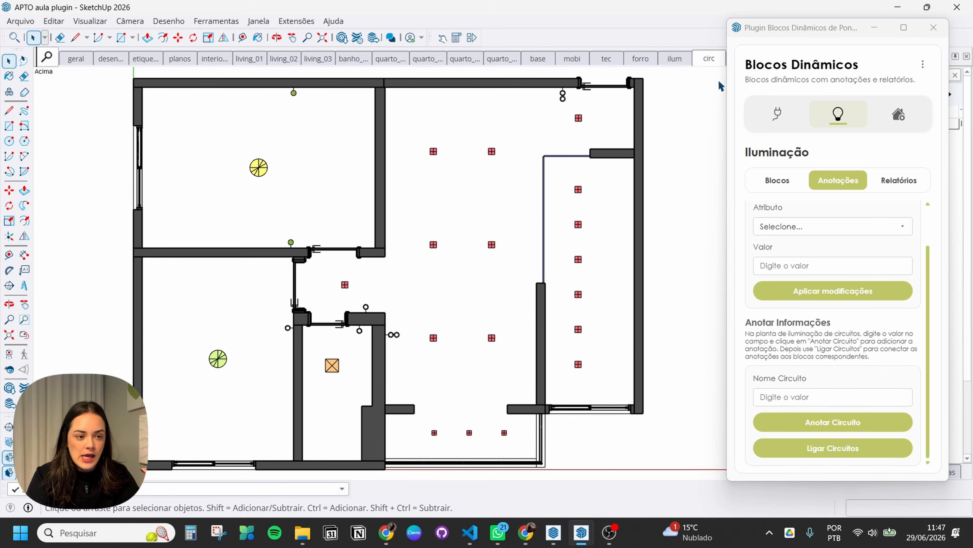
pyautogui.click(681, 62)
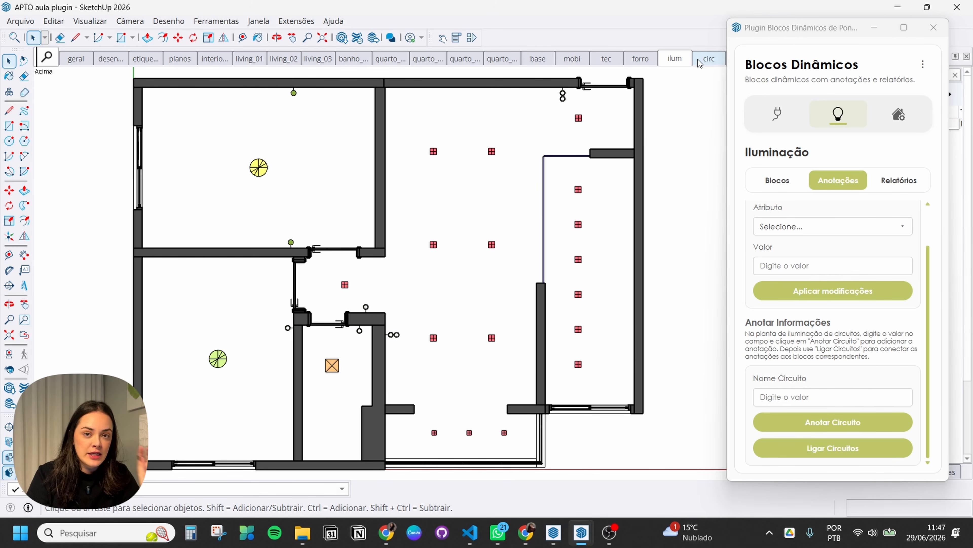
pyautogui.moveTo(784, 36)
pyautogui.mouseDown()
pyautogui.moveTo(472, 43)
pyautogui.moveTo(813, 38)
pyautogui.moveTo(784, 31)
pyautogui.mouseUp()
pyautogui.click(775, 145)
pyautogui.click(702, 58)
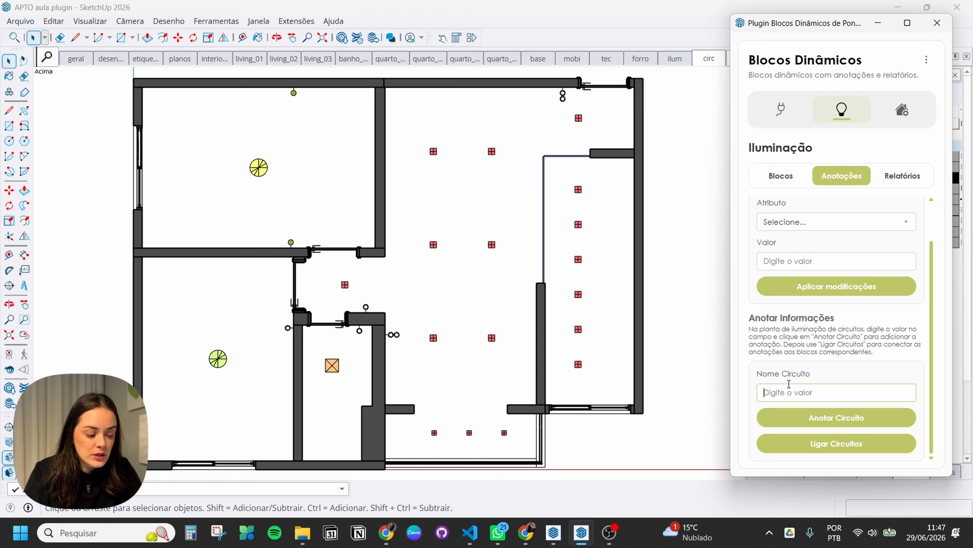
# Step: Try the circuit naming pattern C1, C2, C3 as the circuit name for the annotation
pyautogui.write('A')
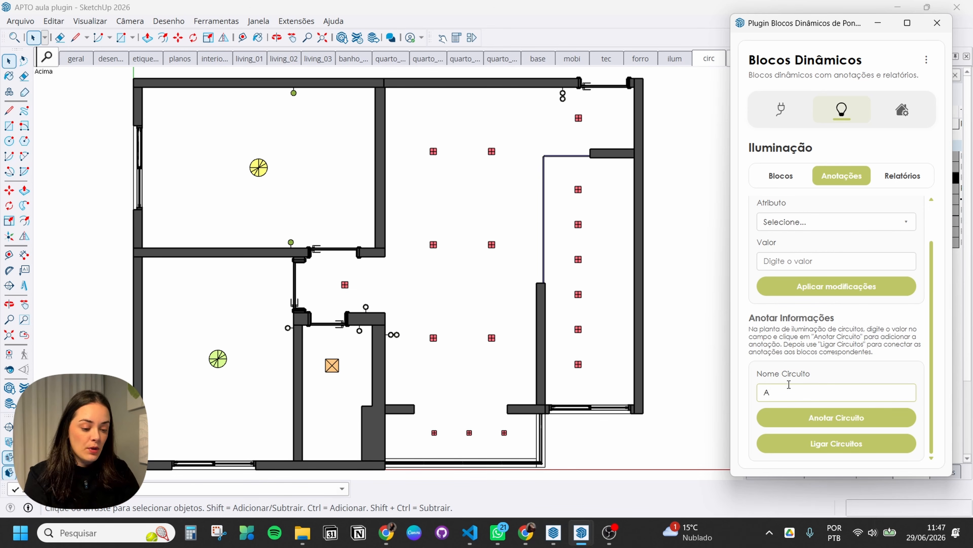
pyautogui.write('=')
pyautogui.press('BackSpace')
pyautogui.press('BackSpace')
pyautogui.write('C')
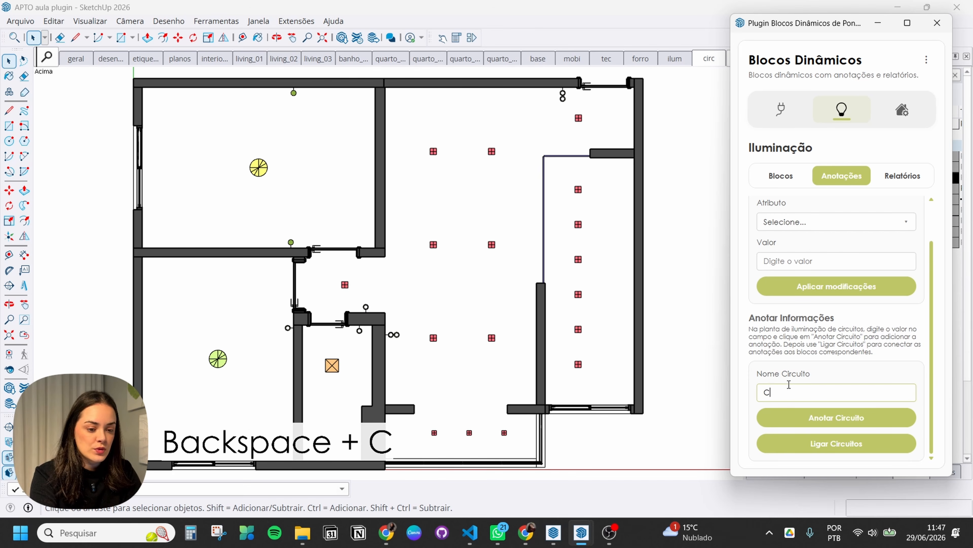
pyautogui.write('1, ')
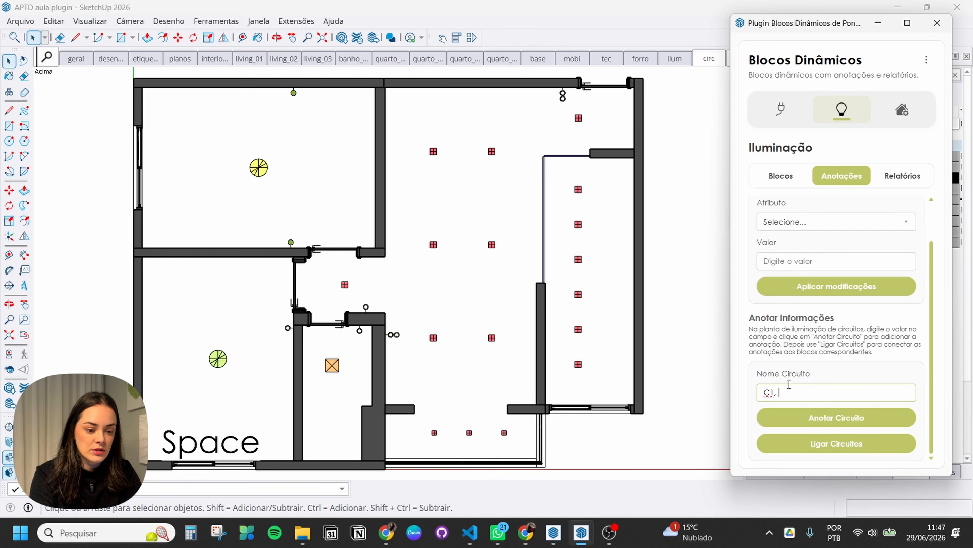
pyautogui.write('C2,')
pyautogui.press('BackSpace')
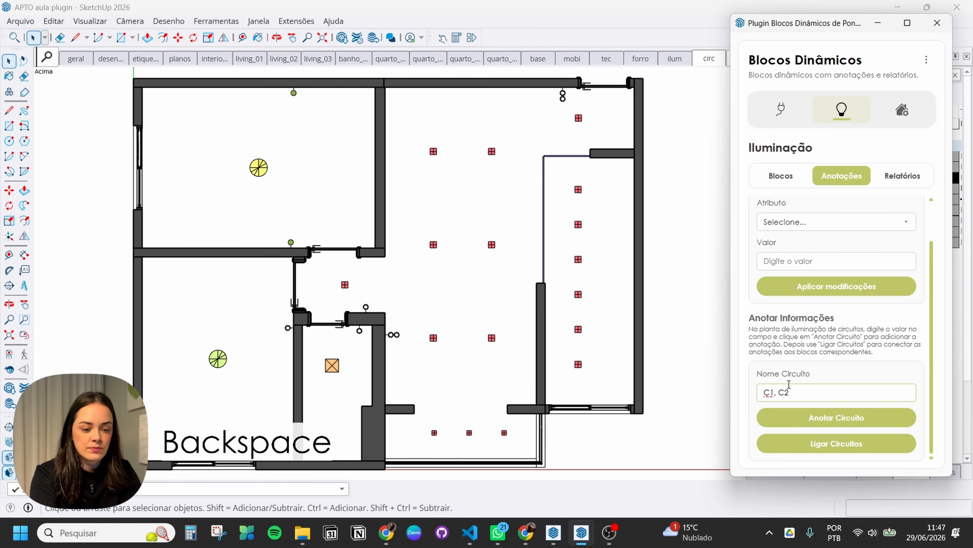
pyautogui.write(', C3')
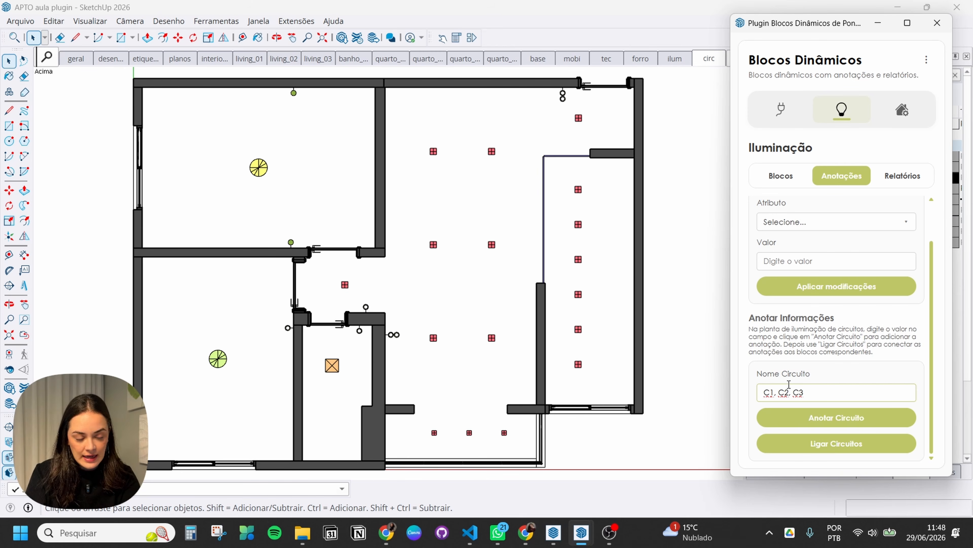
# Step: Set the circuit name to A and start its annotation on the upper ring of the double switch symbol beside the entrance door
pyautogui.hotkey('ctrl', 'a')
pyautogui.write('A')
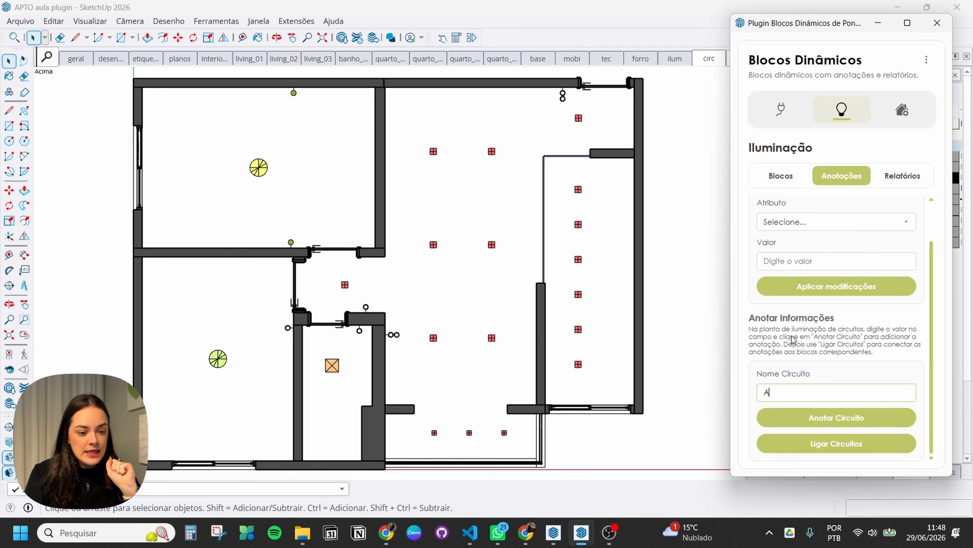
pyautogui.click(806, 419)
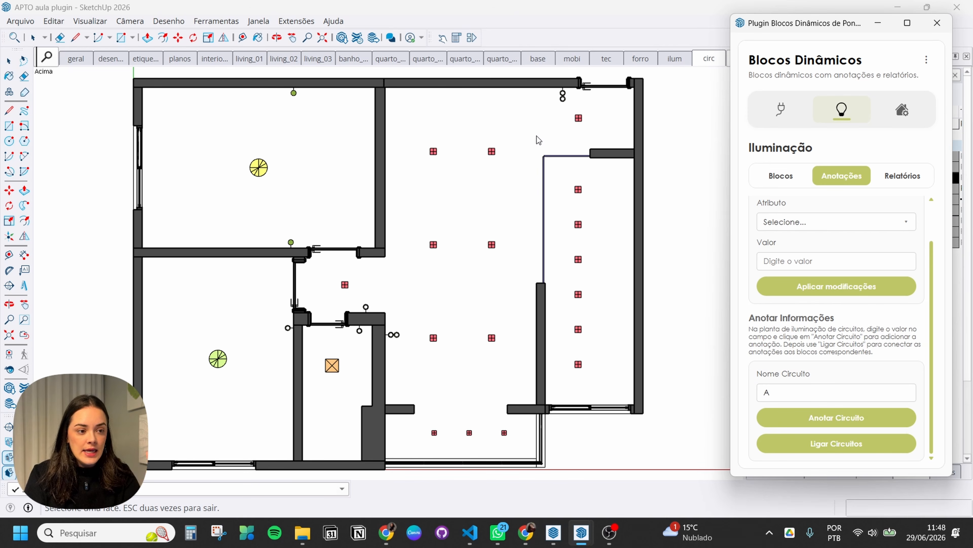
pyautogui.scroll(3, 580, 98)
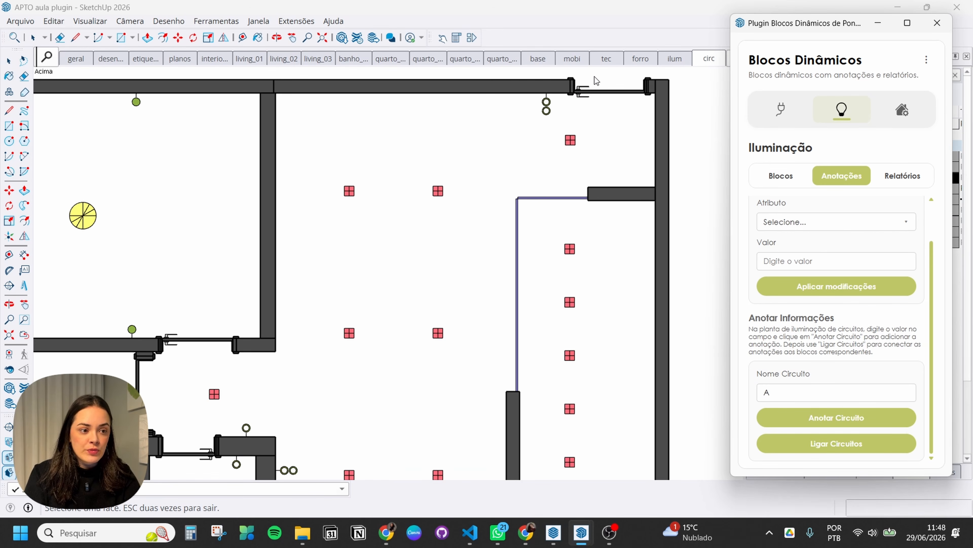
pyautogui.scroll(5, 556, 112)
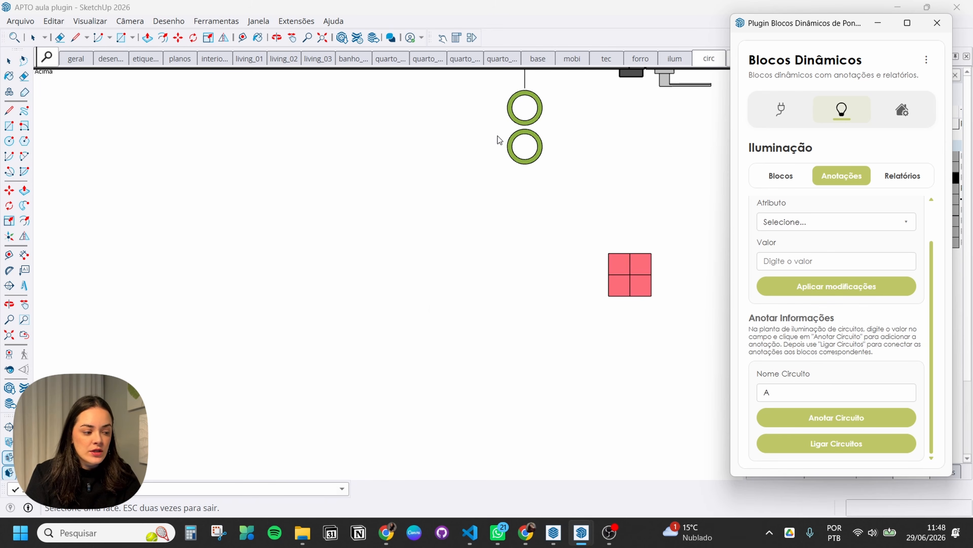
pyautogui.scroll(-2, 444, 276)
pyautogui.scroll(3, 498, 190)
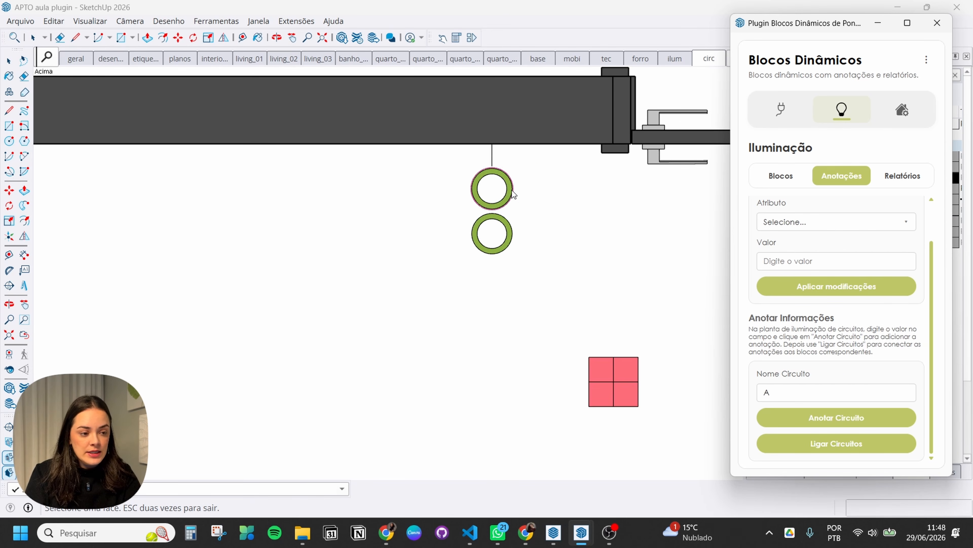
pyautogui.scroll(1, 496, 188)
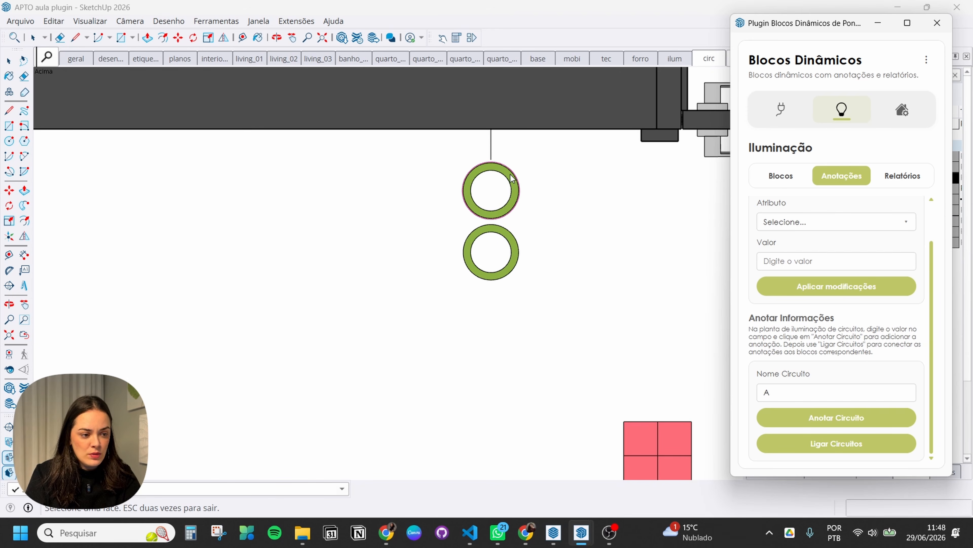
pyautogui.click(471, 193)
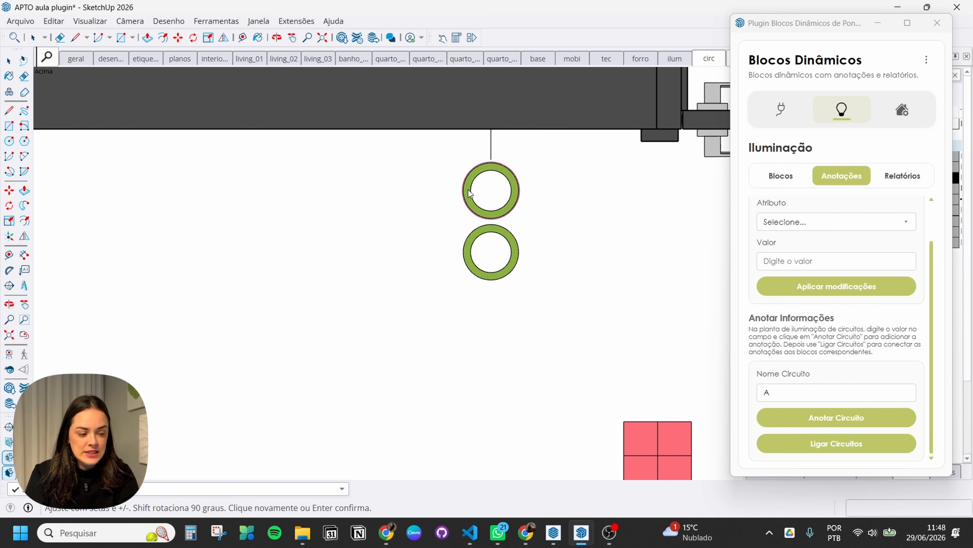
# Step: Cycle the A annotation's preview around the upper ring of the entrance switch and settle it on the ring's right side
pyautogui.press('Left')
pyautogui.press('Right')
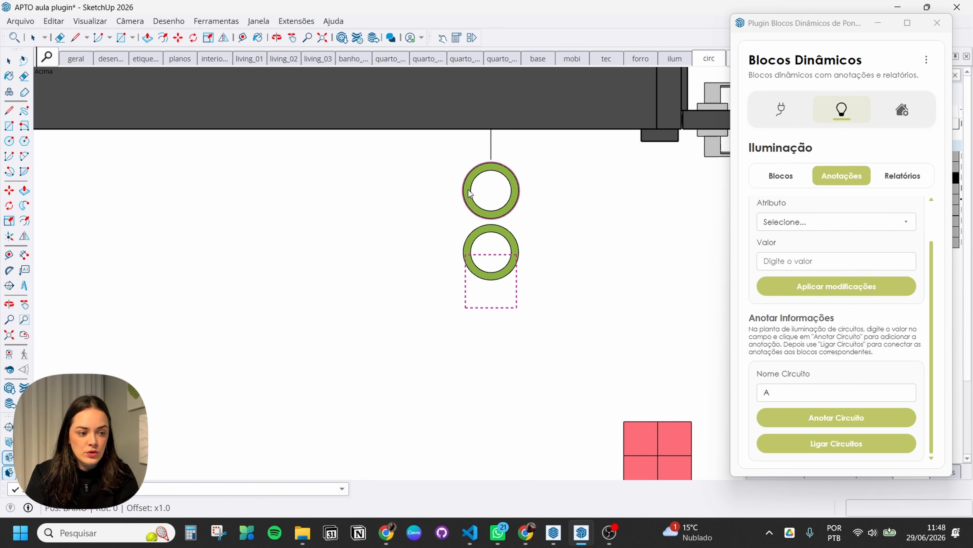
pyautogui.press('Left')
pyautogui.press('Right')
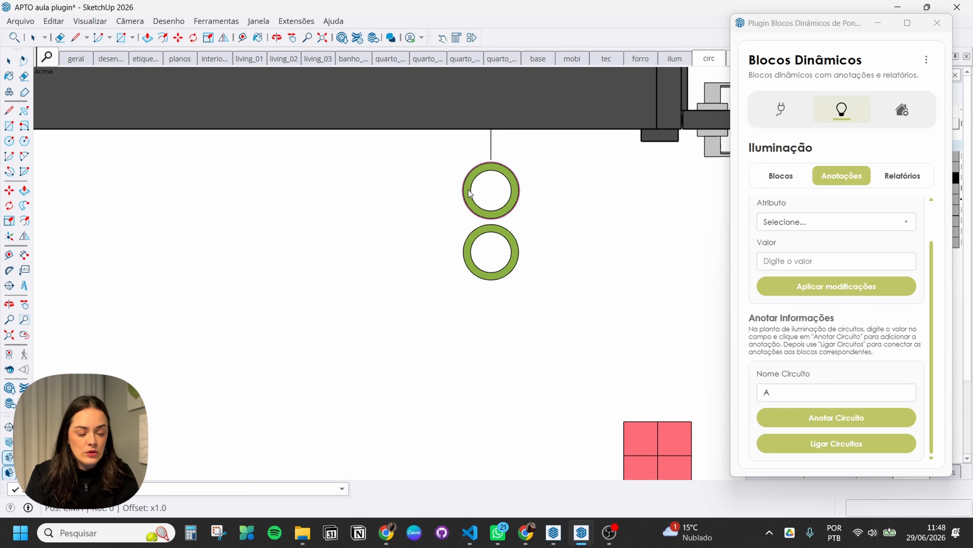
pyautogui.scroll(-2, 470, 192)
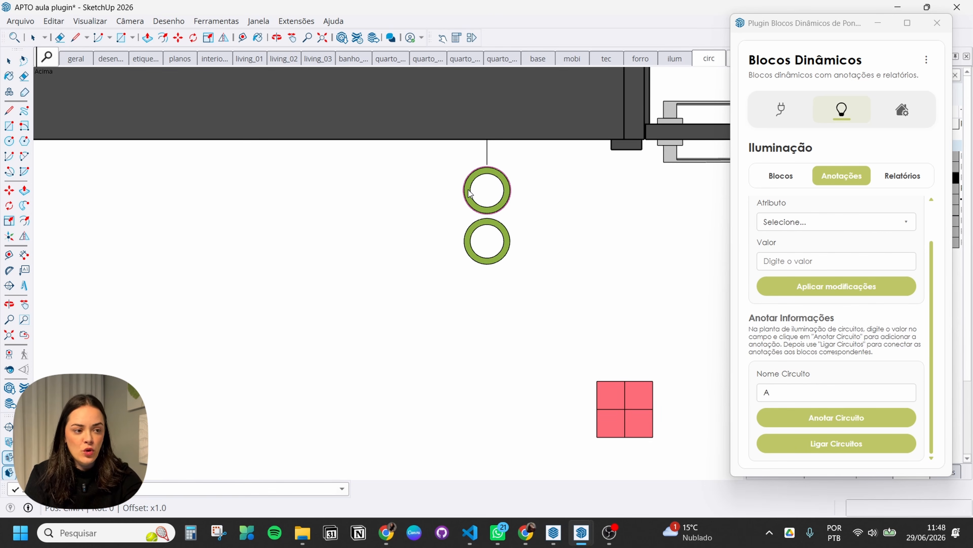
pyautogui.press('Left')
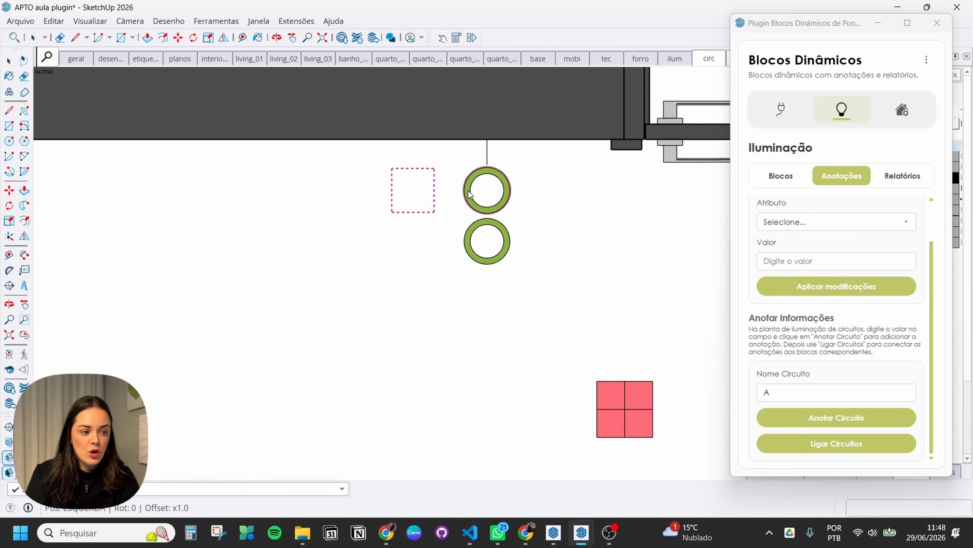
pyautogui.press('Right')
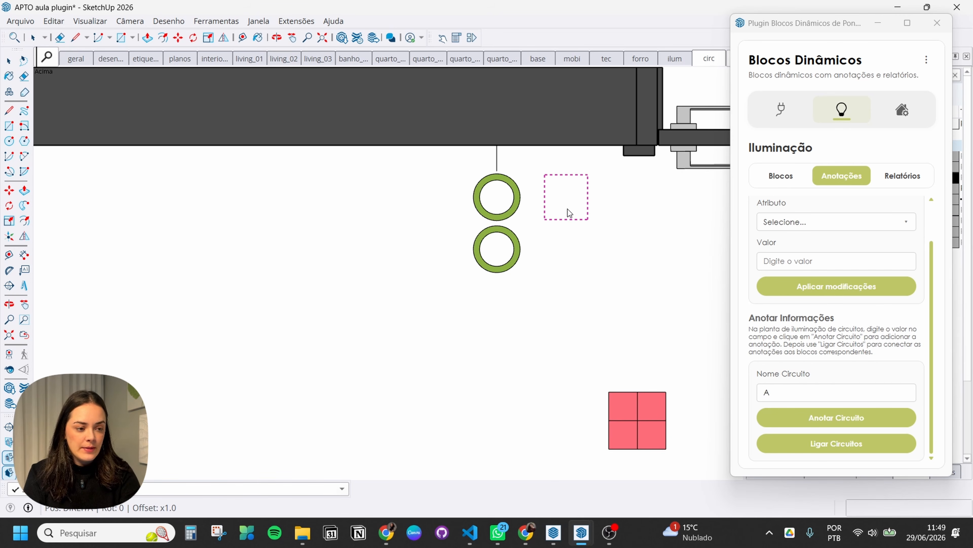
pyautogui.press('Left')
pyautogui.press('Right')
pyautogui.press('Left')
pyautogui.press('Up')
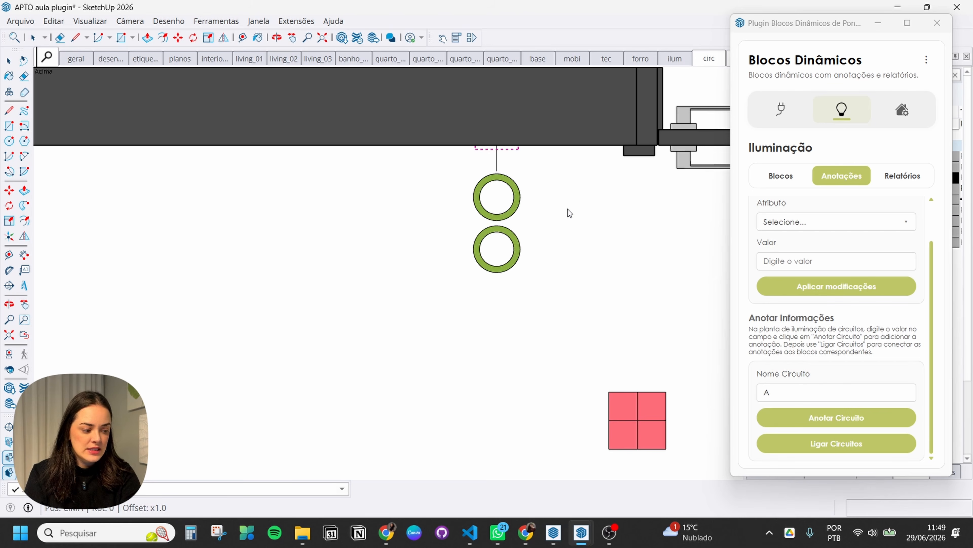
pyautogui.press('Down')
pyautogui.press('Right')
# Step: Try rotating the A annotation's preview in 90-degree turns beside the entrance switch
pyautogui.press('ctrl')
pyautogui.press('ctrl')
pyautogui.press('ctrl')
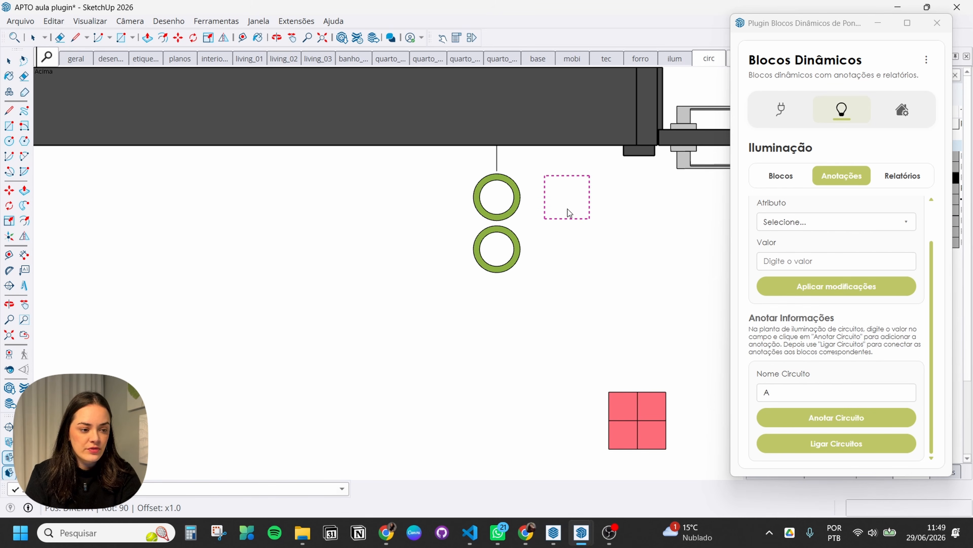
pyautogui.press('ctrl')
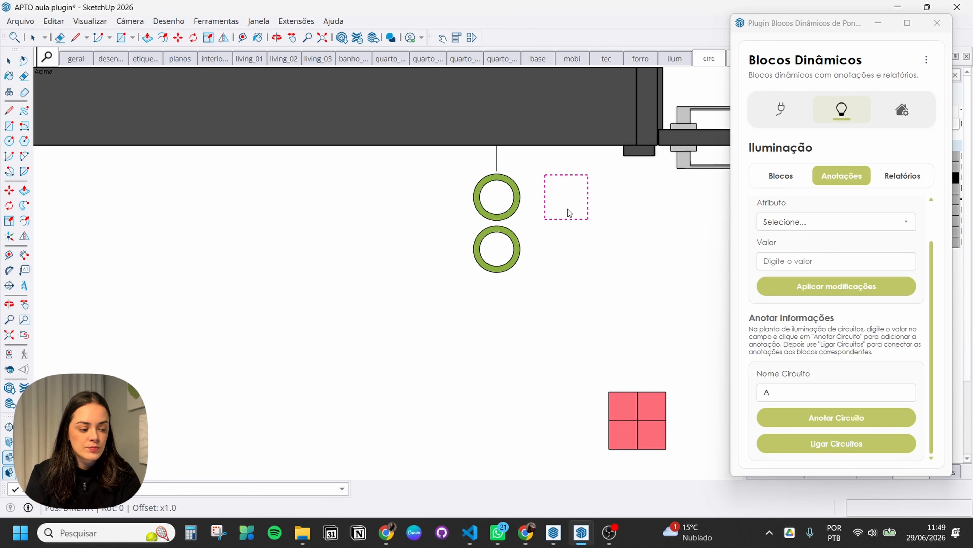
# Step: Try offsets of x1.8 and x0.4 between the A annotation and the switch ring
pyautogui.press('KP_Add')
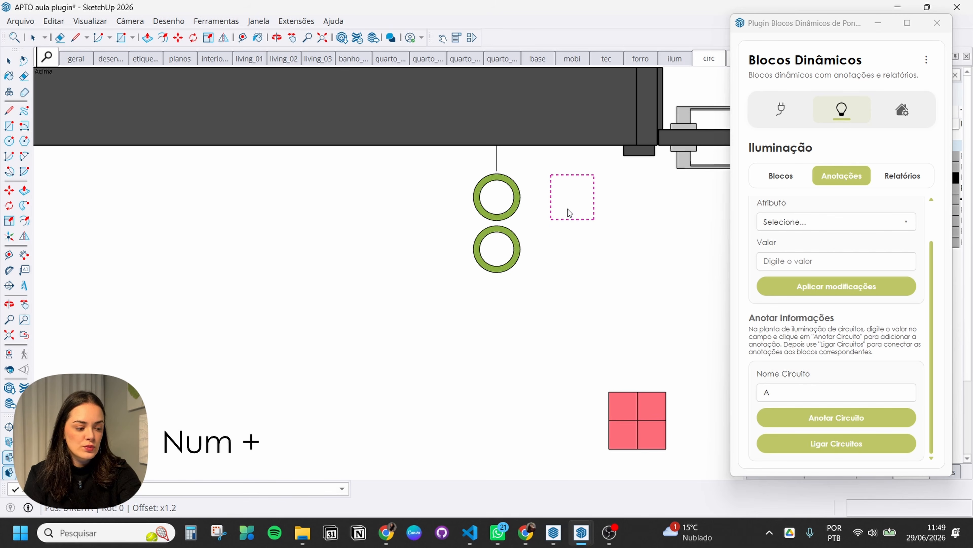
pyautogui.press('KP_Subtract')
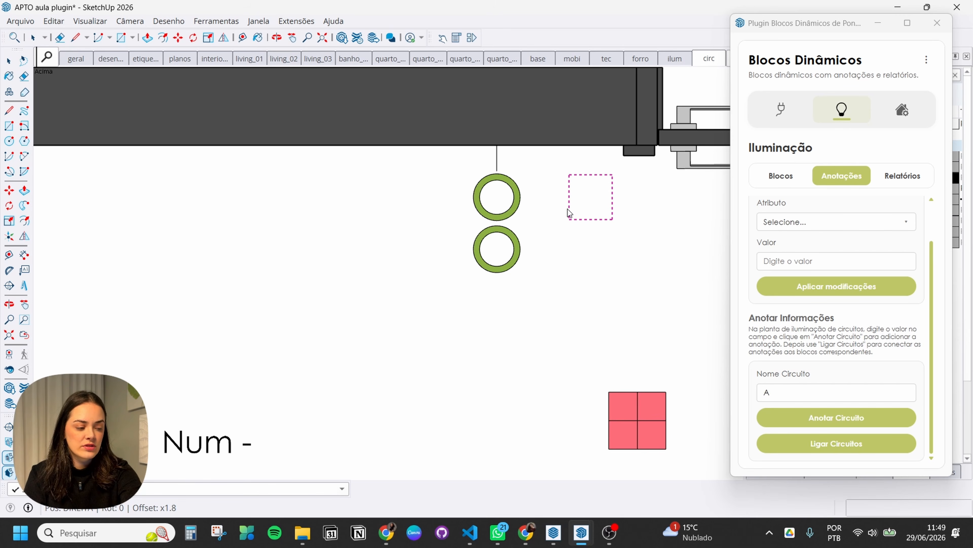
pyautogui.press('KP_Subtract')
pyautogui.press('KP_Subtract')
pyautogui.press('KP_Subtract')
pyautogui.press('KP_Subtract')
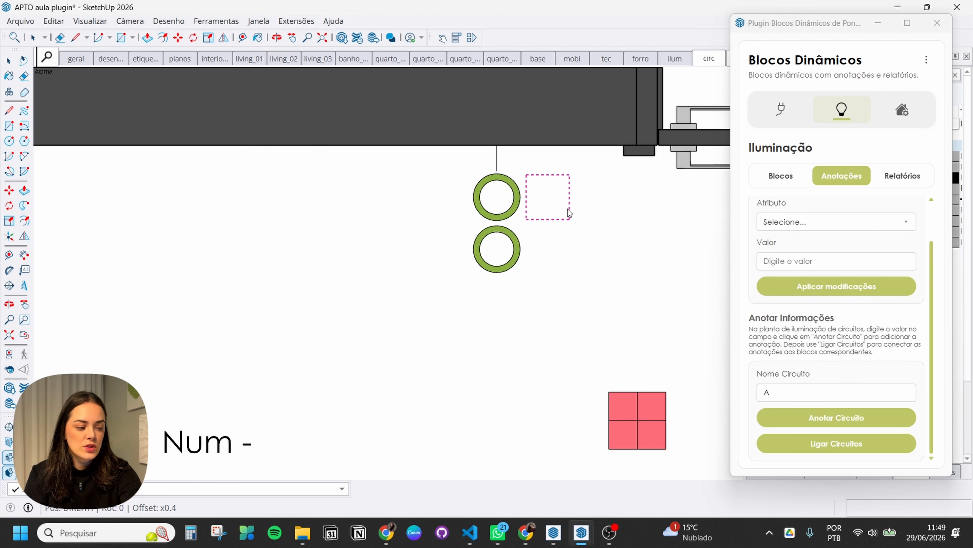
# Step: Set the annotation offset to x1.0 and place the letter A to the right of the upper switch ring
pyautogui.press('KP_Add')
pyautogui.press('KP_Add')
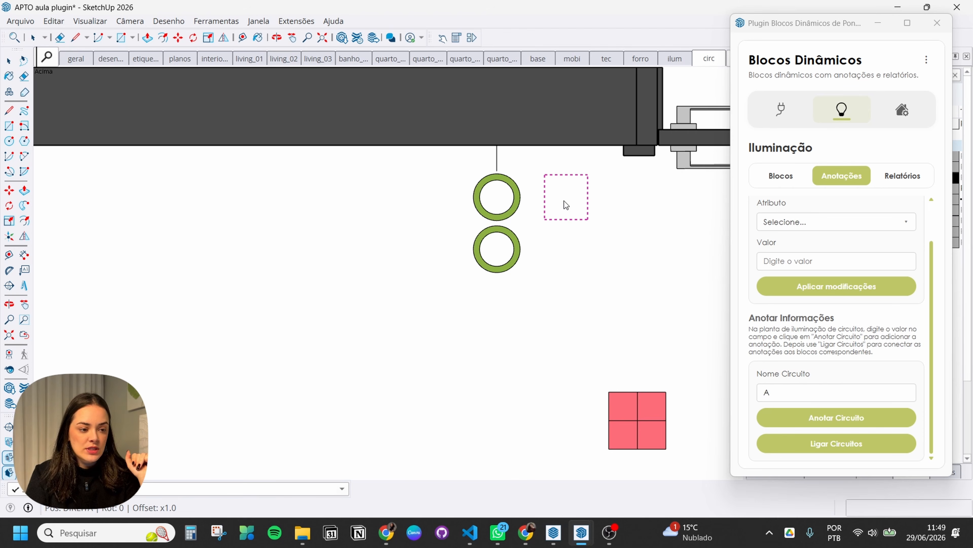
pyautogui.click(566, 201)
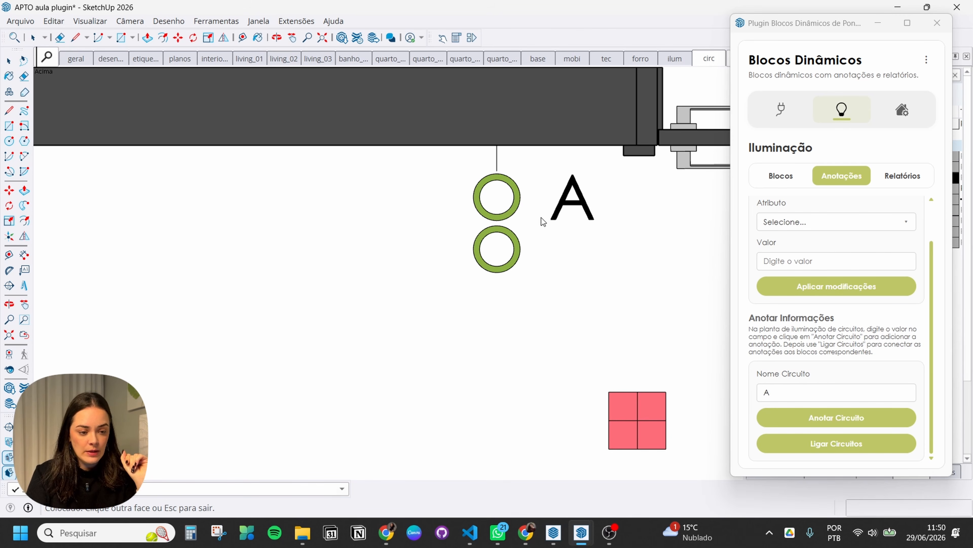
# Step: Annotate the ceiling light nearest the entrance door with circuit A, placing the letter to the light's left
pyautogui.scroll(-2, 537, 187)
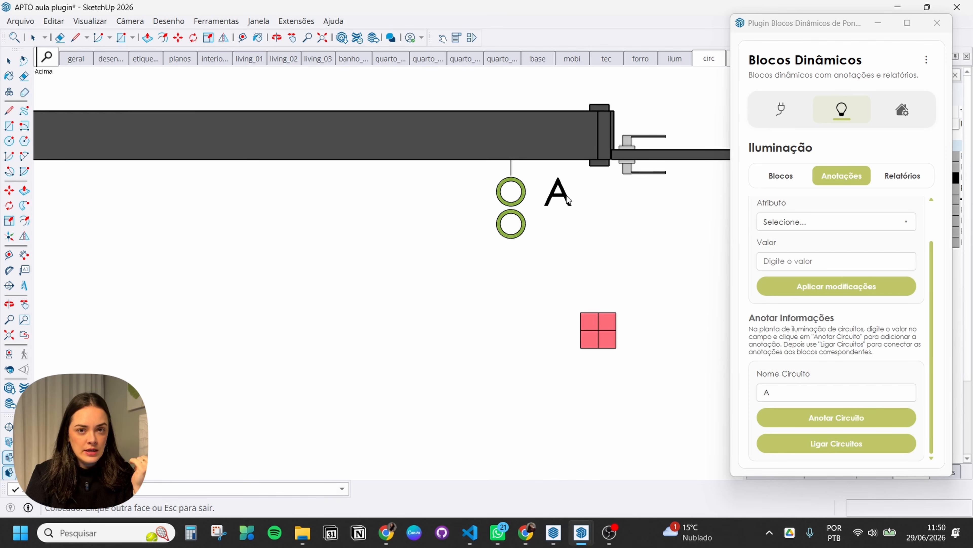
pyautogui.scroll(-4, 581, 135)
pyautogui.scroll(-1, 435, 204)
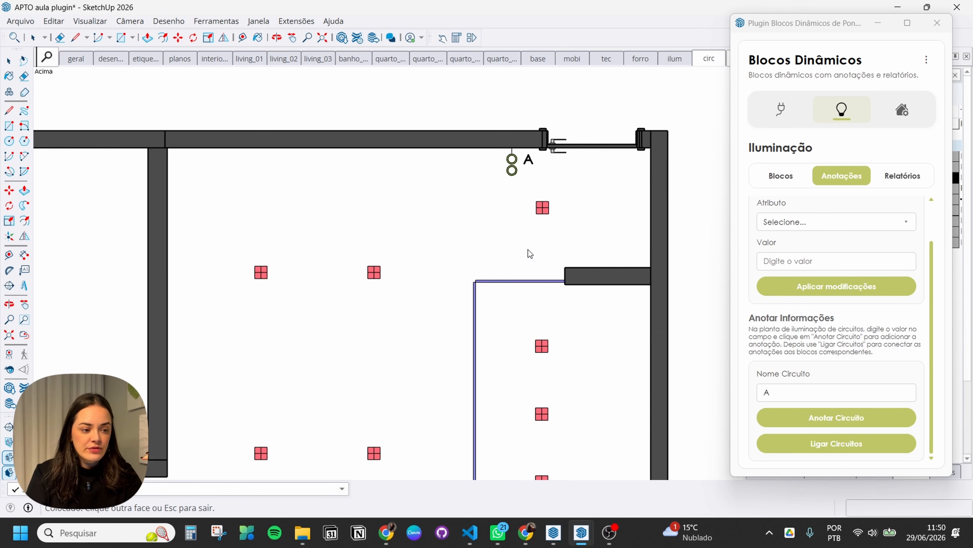
pyautogui.scroll(6, 548, 208)
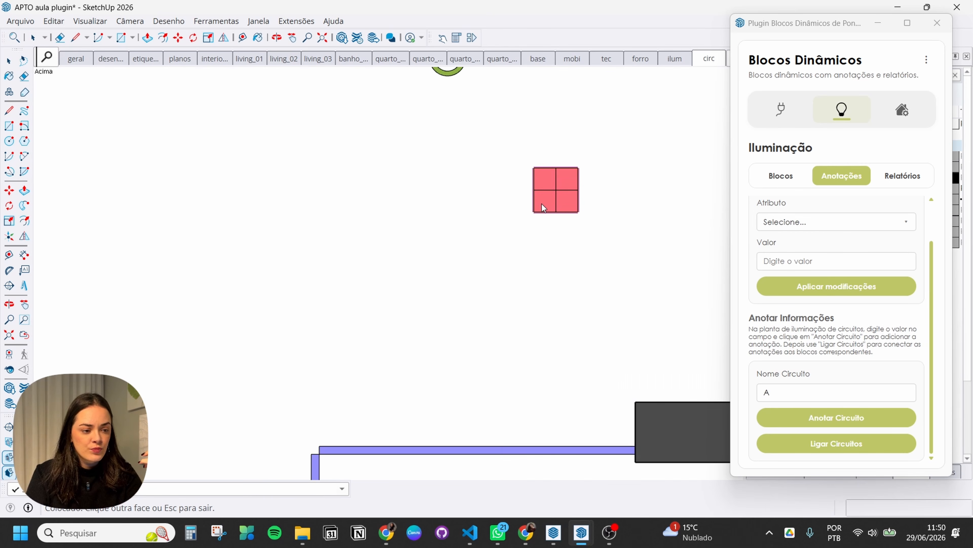
pyautogui.click(542, 204)
pyautogui.click(541, 204)
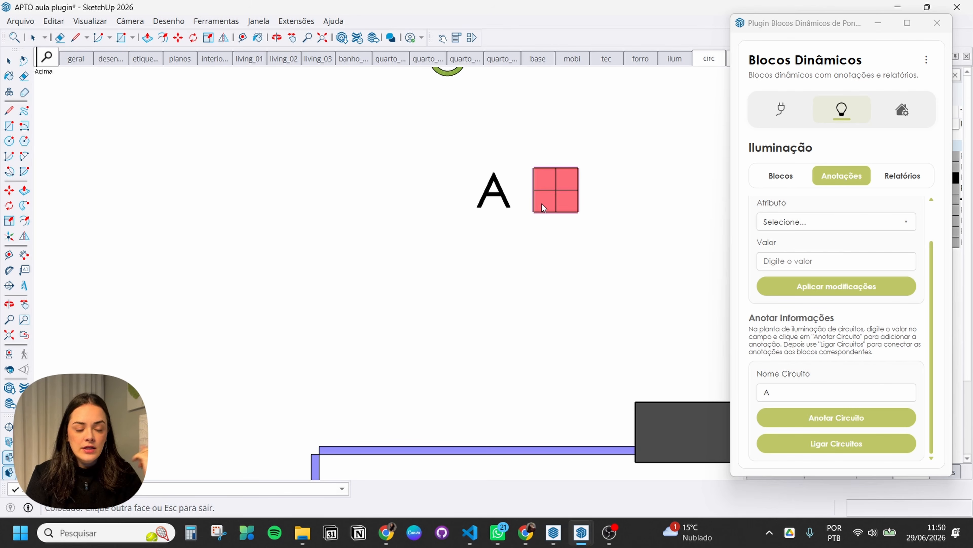
# Step: Annotate the two upper ceiling lights of the living and dining area with circuit A, placing each letter above its light
pyautogui.scroll(-4, 541, 204)
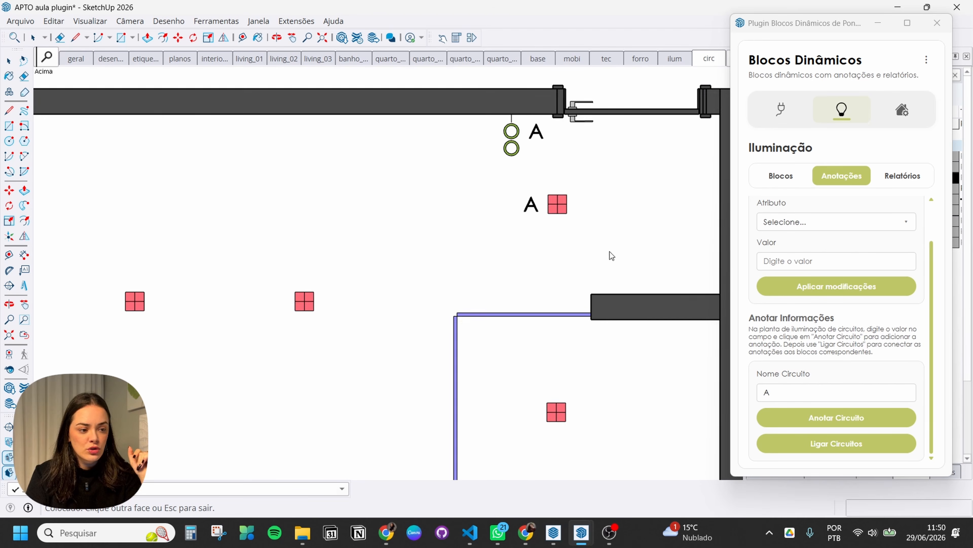
pyautogui.scroll(2, 286, 306)
pyautogui.click(326, 284)
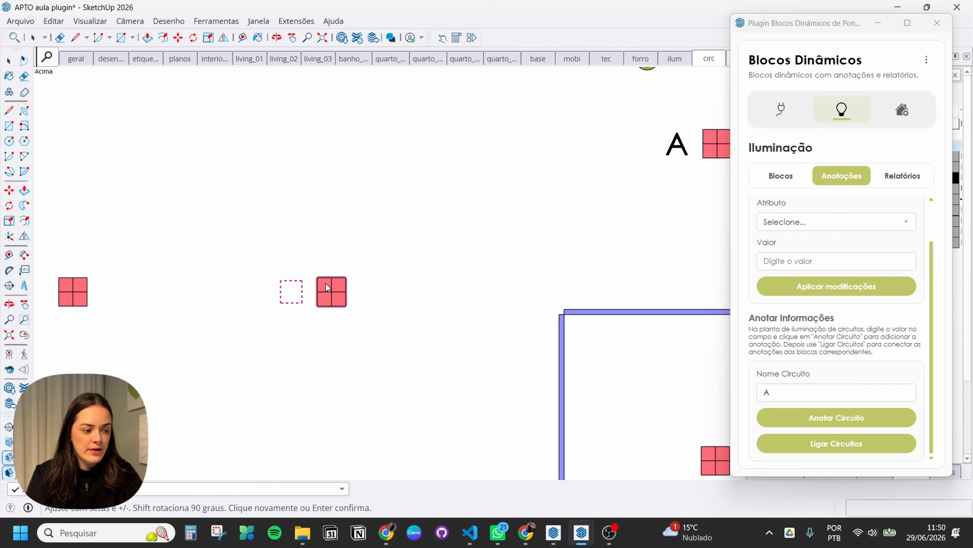
pyautogui.click(325, 283)
pyautogui.scroll(-1, 428, 302)
pyautogui.scroll(2, 130, 288)
pyautogui.click(143, 290)
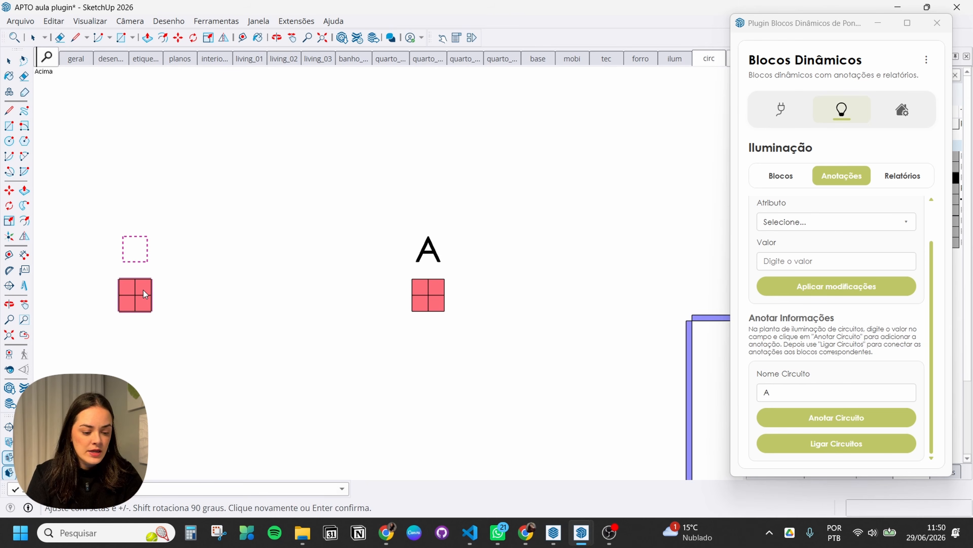
pyautogui.click(143, 290)
pyautogui.scroll(-4, 310, 165)
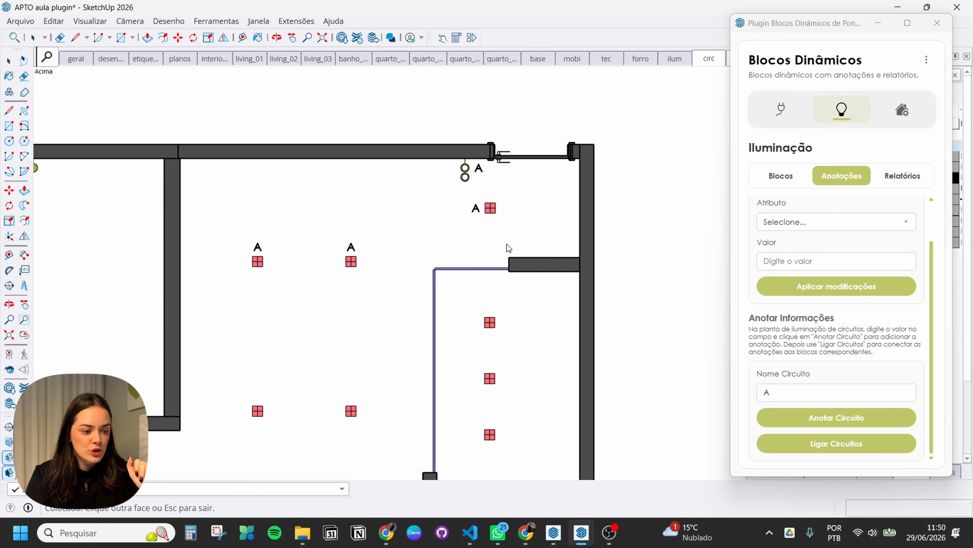
# Step: Annotate the middle pair of ceiling lights in the living and dining area with circuit A, above each light
pyautogui.scroll(-4, 289, 270)
pyautogui.scroll(5, 241, 360)
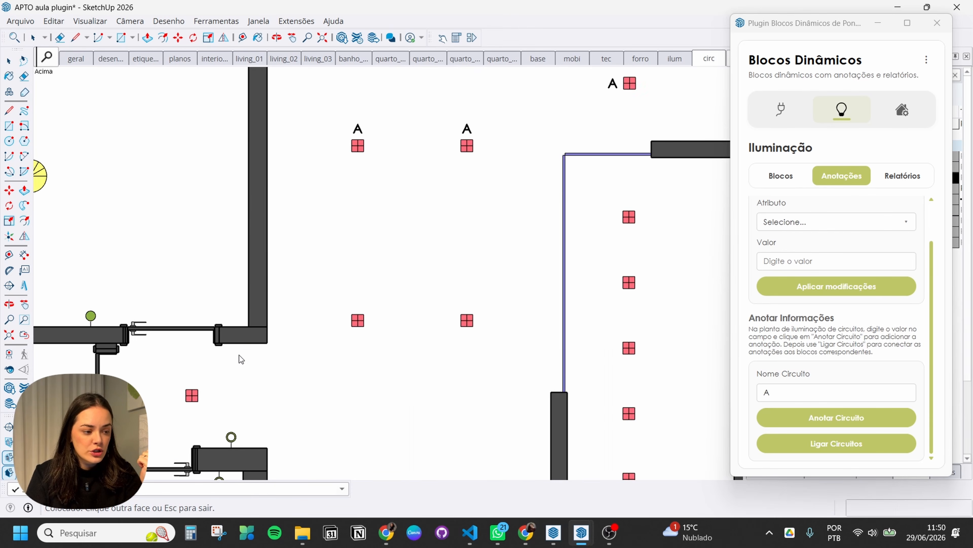
pyautogui.scroll(-4, 241, 360)
pyautogui.scroll(6, 440, 257)
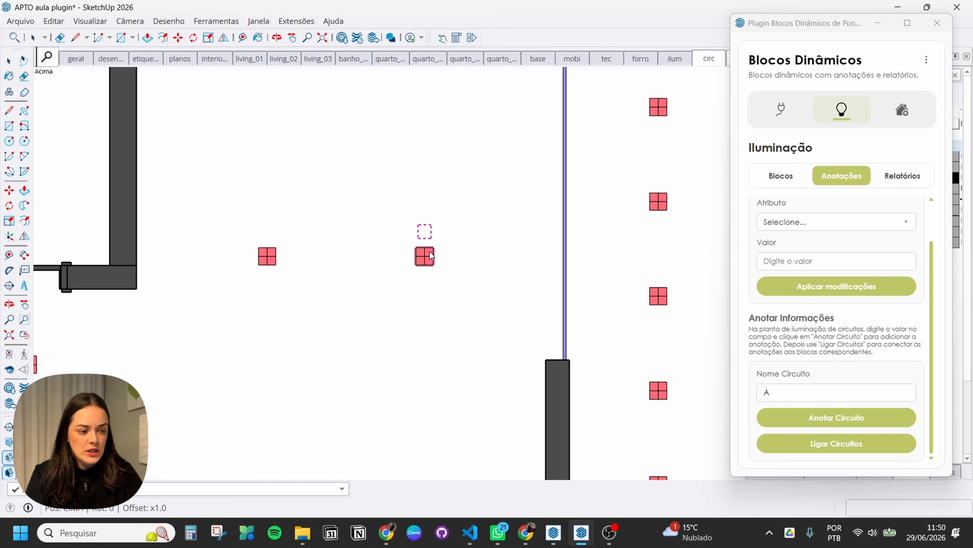
pyautogui.click(429, 250)
pyautogui.scroll(2, 275, 252)
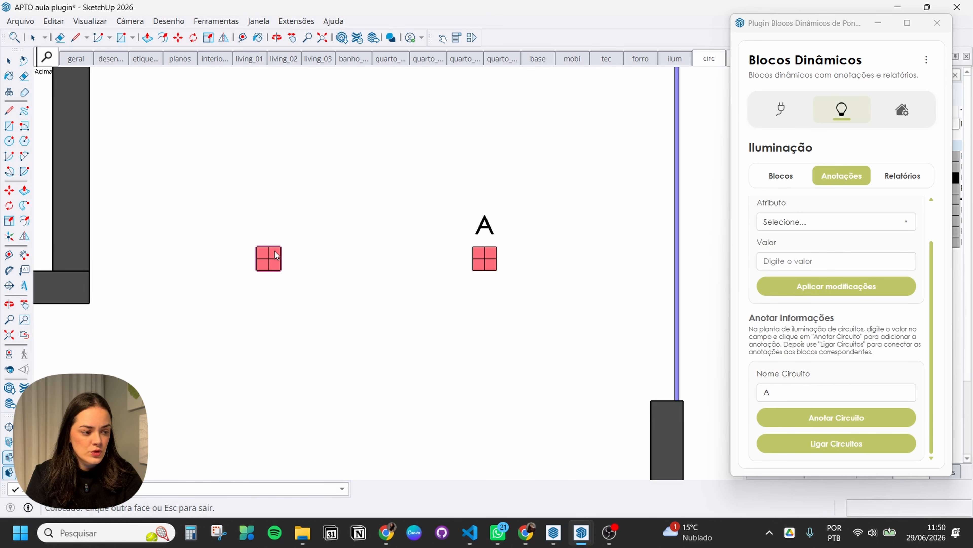
pyautogui.scroll(-1, 276, 245)
pyautogui.click(276, 243)
pyautogui.scroll(-2, 302, 160)
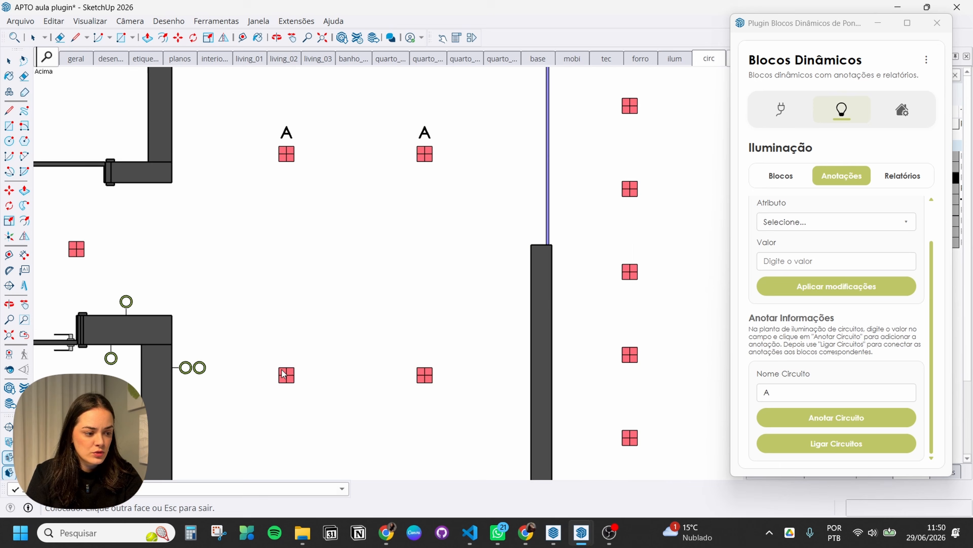
# Step: Annotate the lower pair of ceiling lights in the living and dining area with circuit A and end the annotation command
pyautogui.scroll(1, 292, 372)
pyautogui.click(293, 368)
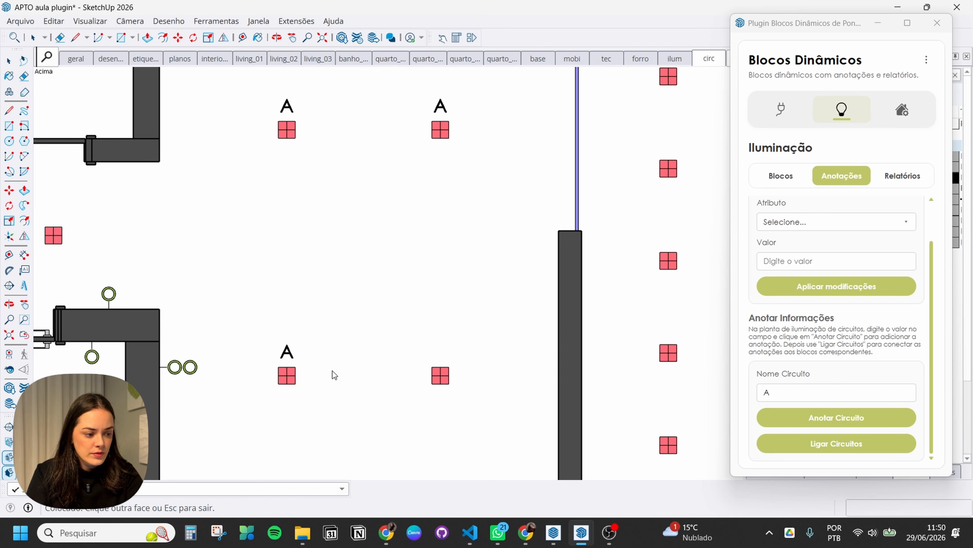
pyautogui.click(446, 372)
pyautogui.scroll(-4, 350, 307)
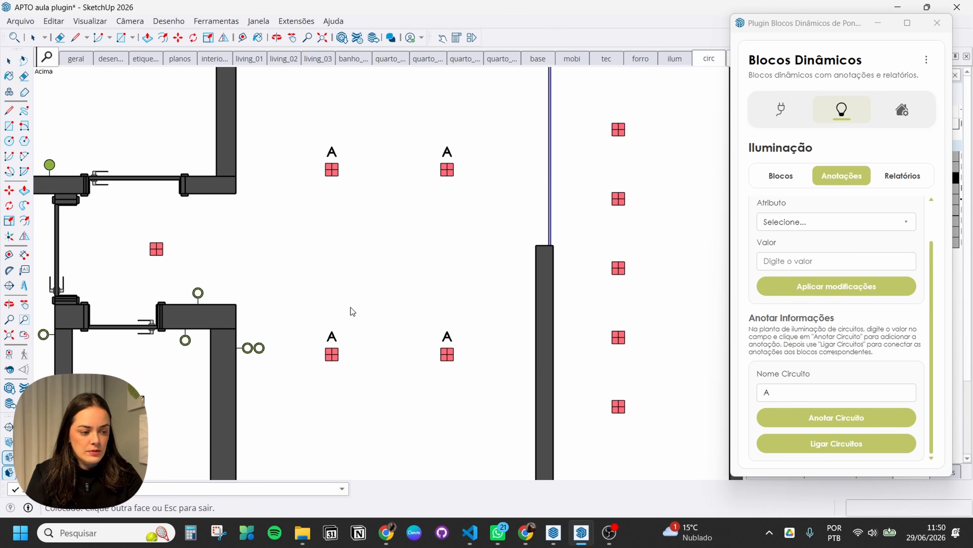
pyautogui.press('space')
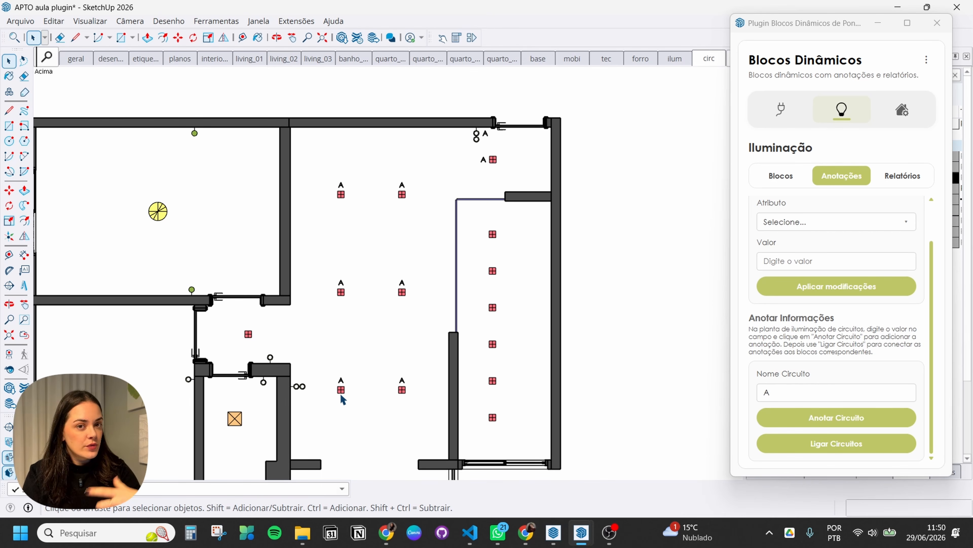
# Step: Set Módulo 01 of the double switch beside the entrance door to Interruptor Paralelo in its component options and apply it
pyautogui.click(478, 138)
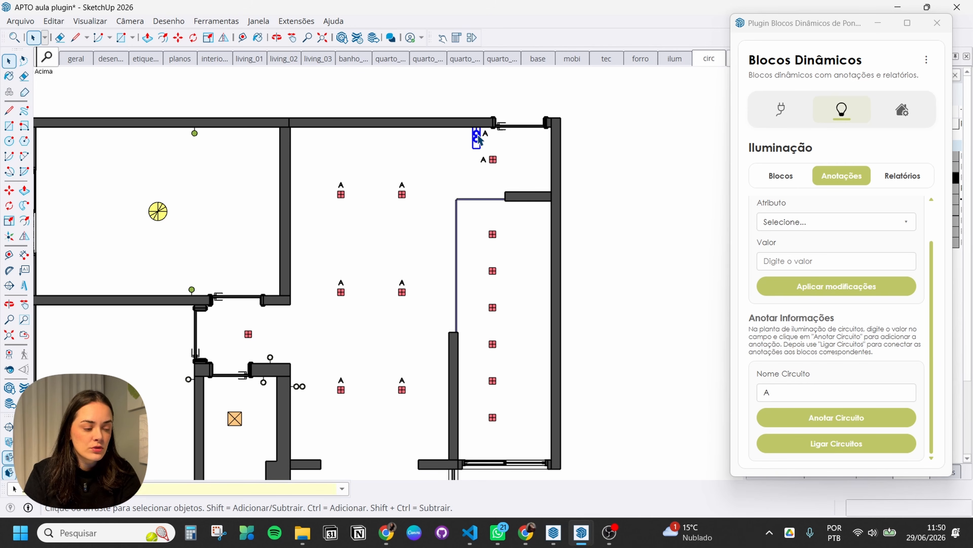
pyautogui.press('o')
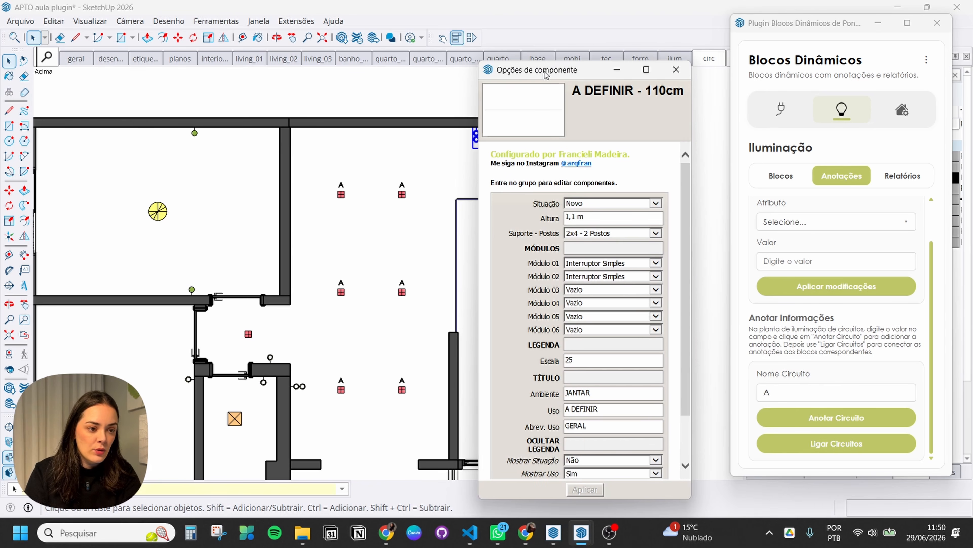
pyautogui.moveTo(543, 69); pyautogui.dragTo(596, 71)
pyautogui.click(650, 268)
pyautogui.click(653, 268)
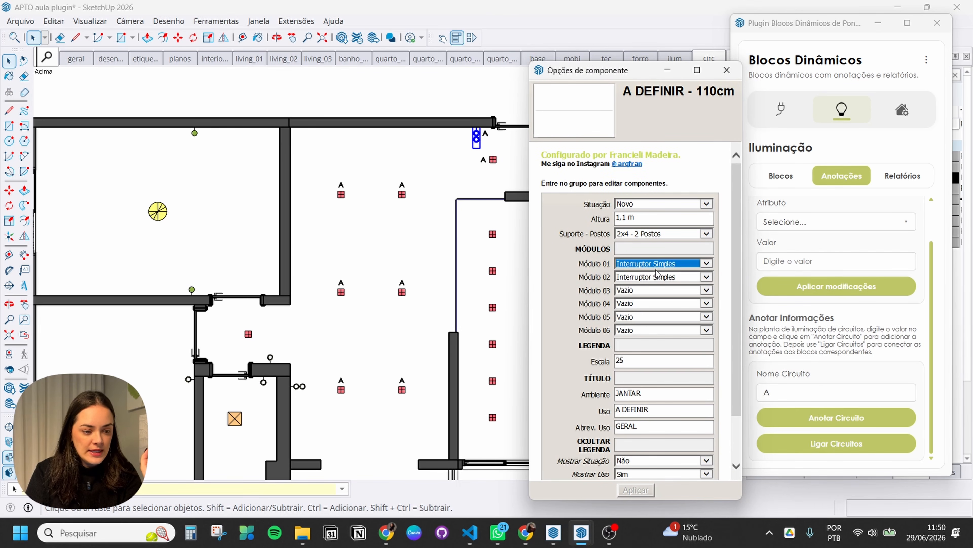
pyautogui.click(636, 490)
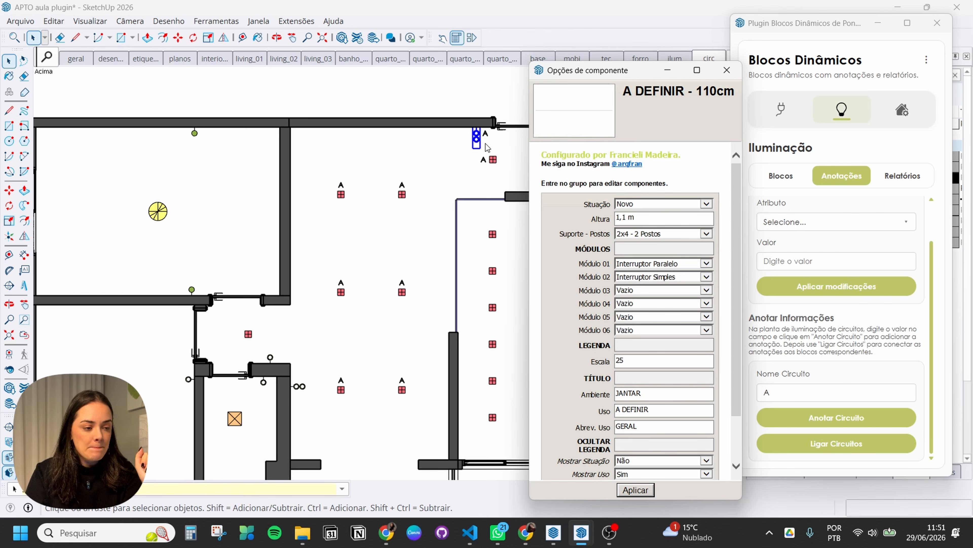
# Step: Set Módulo 01 of the double switch on the lower living-room wall to Interruptor Paralelo, apply it, and close the component options
pyautogui.click(301, 387)
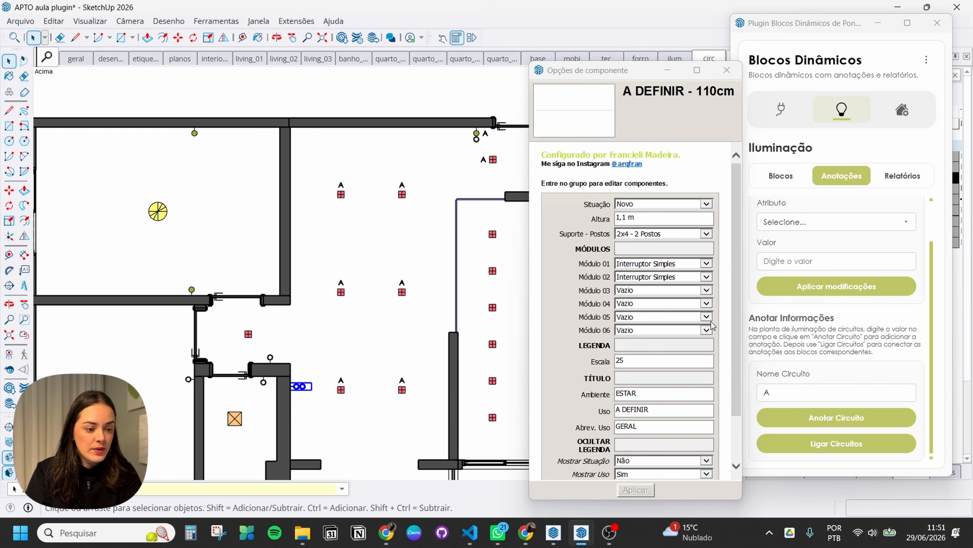
pyautogui.click(650, 263)
pyautogui.click(661, 270)
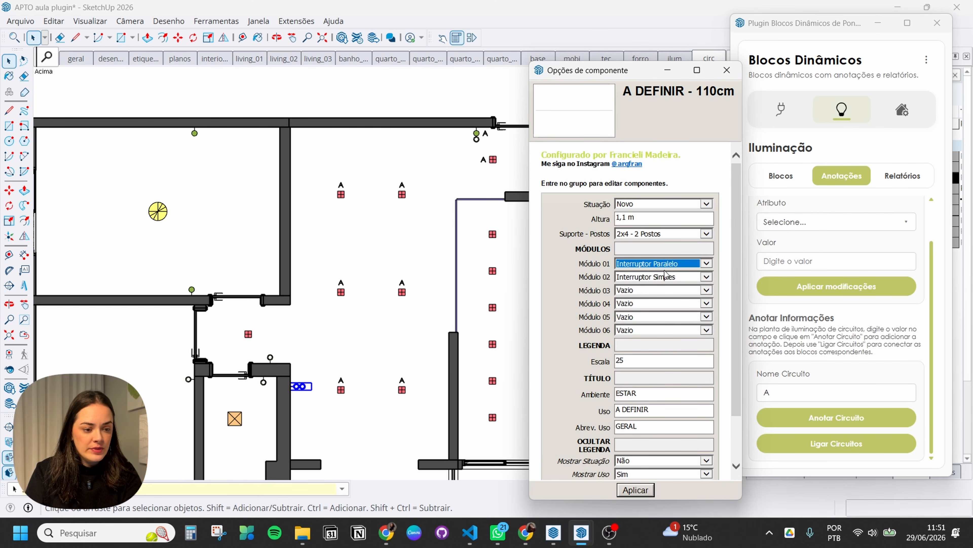
pyautogui.click(638, 491)
pyautogui.click(727, 70)
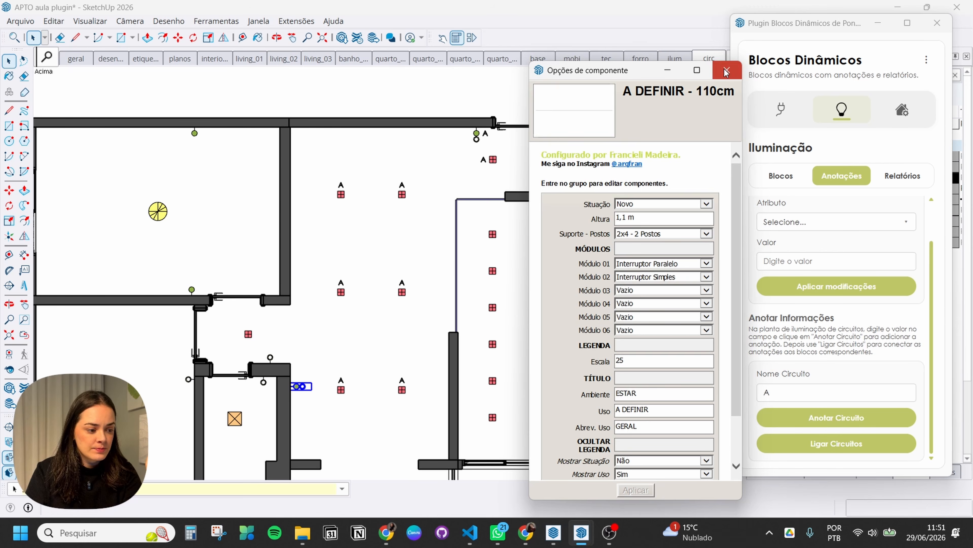
# Step: Annotate the parallel module of the double switch on the lower living-room wall with circuit A above it and end the annotation command
pyautogui.click(563, 109)
pyautogui.scroll(2, 352, 380)
pyautogui.click(808, 417)
pyautogui.scroll(5, 237, 395)
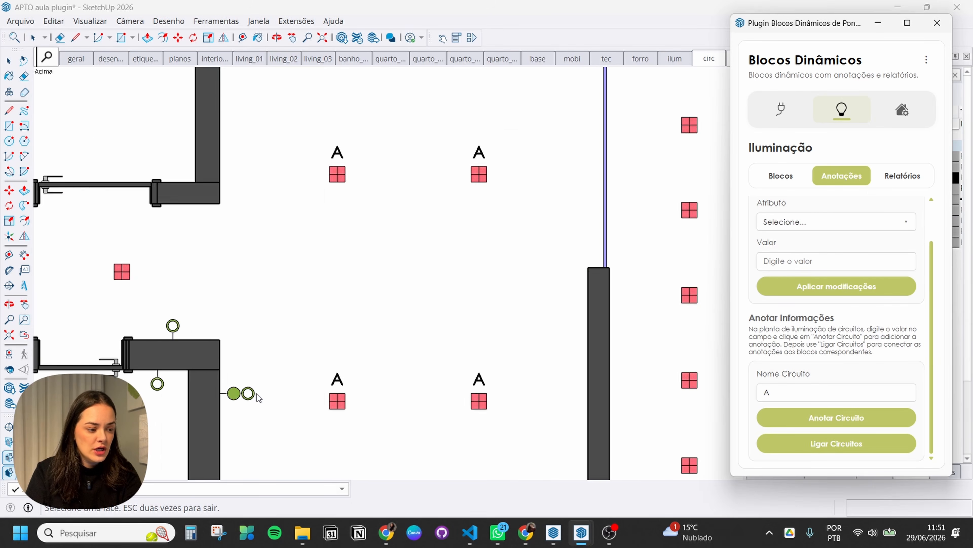
pyautogui.click(237, 395)
pyautogui.press('space')
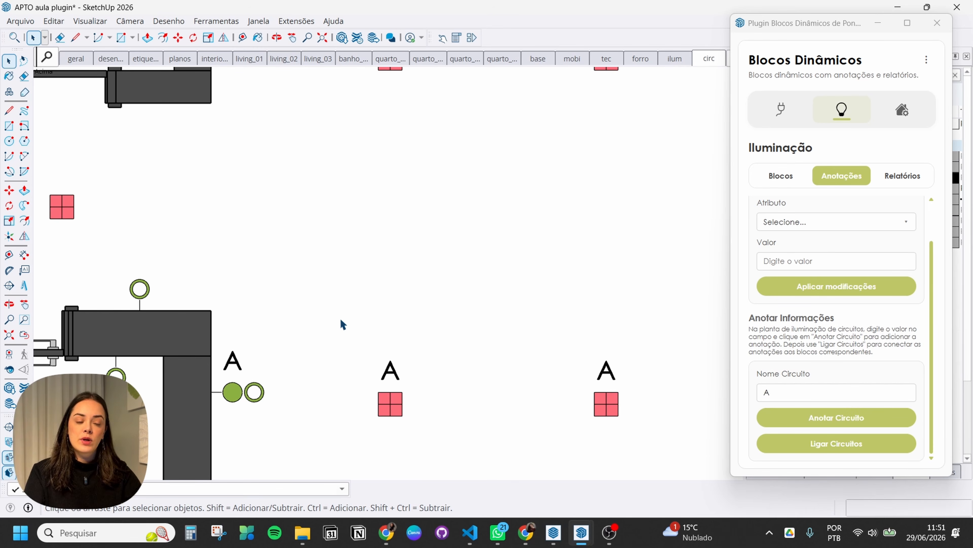
pyautogui.scroll(-3, 356, 329)
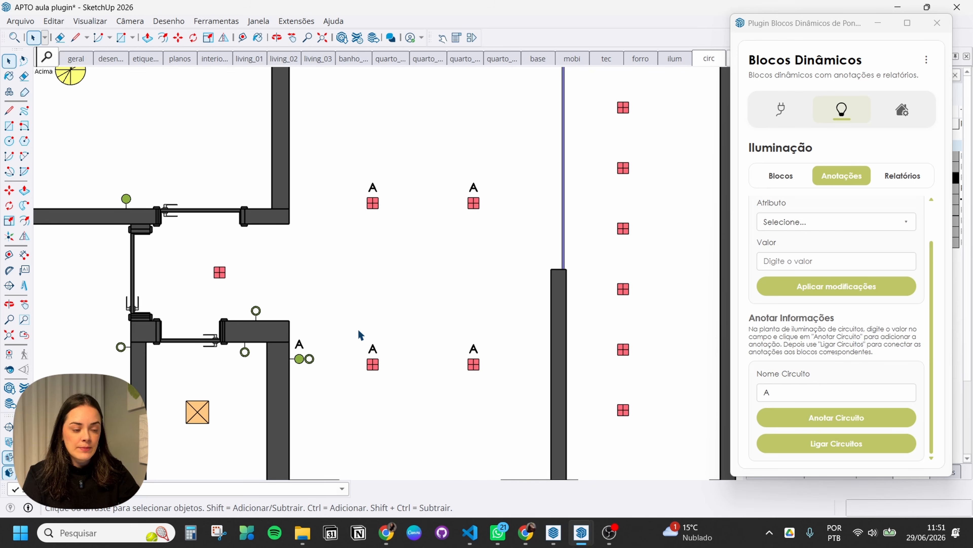
pyautogui.scroll(-3, 359, 334)
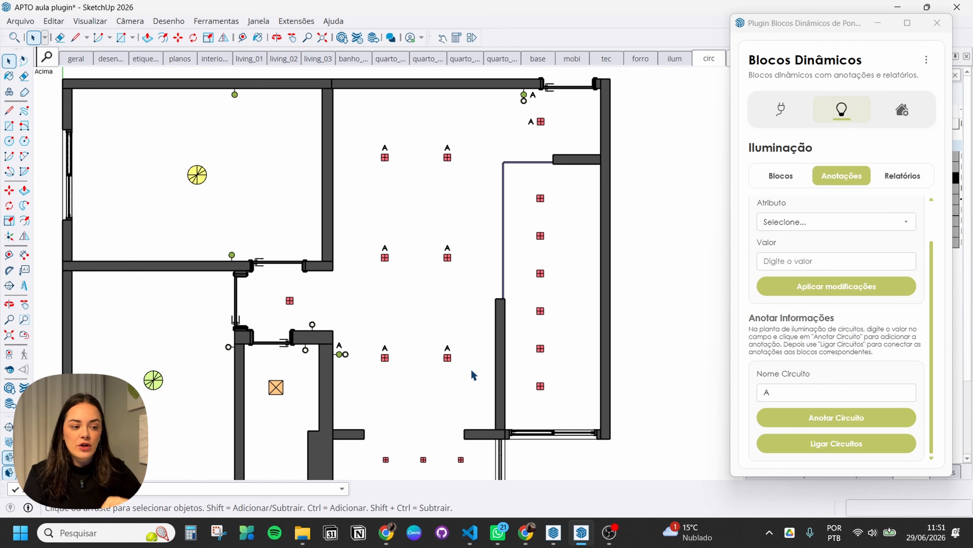
pyautogui.scroll(2, 519, 230)
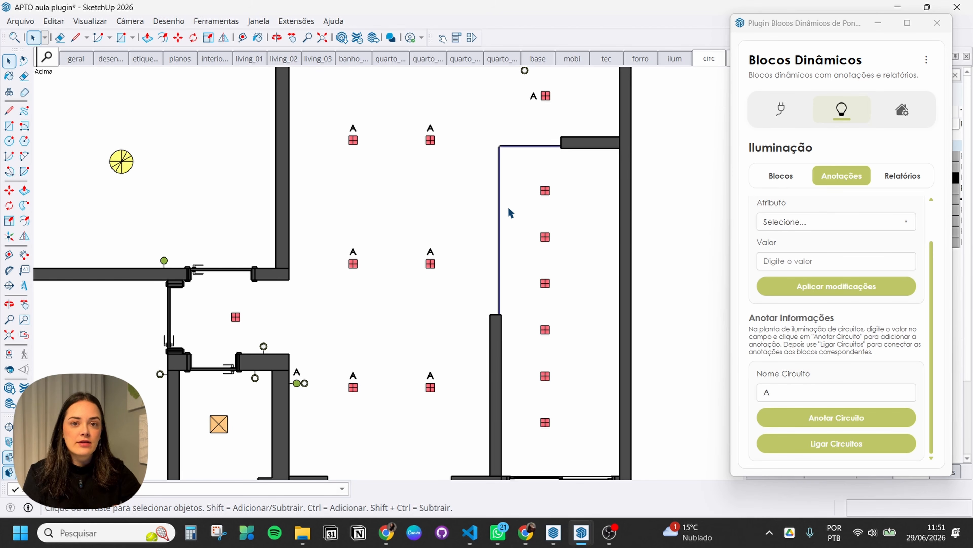
pyautogui.scroll(-1, 496, 250)
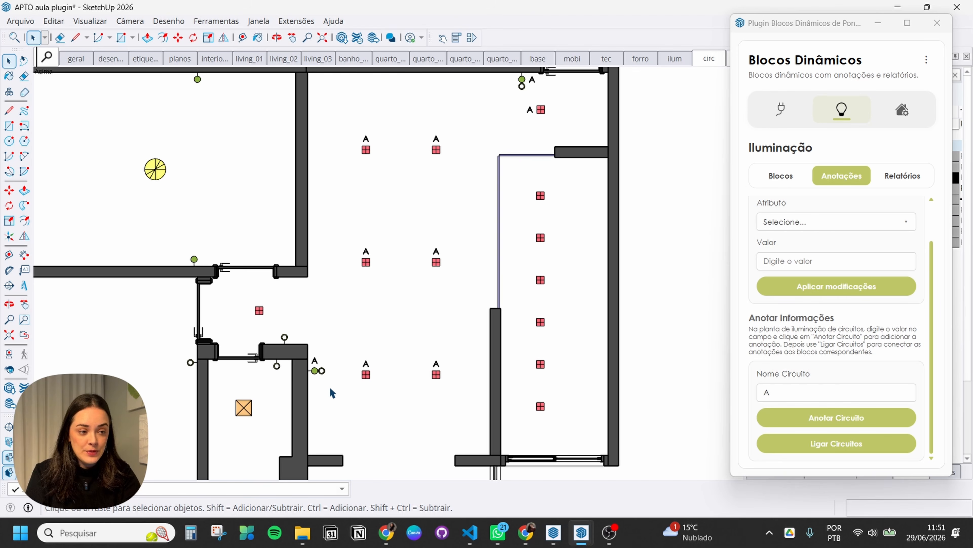
pyautogui.scroll(-2, 425, 353)
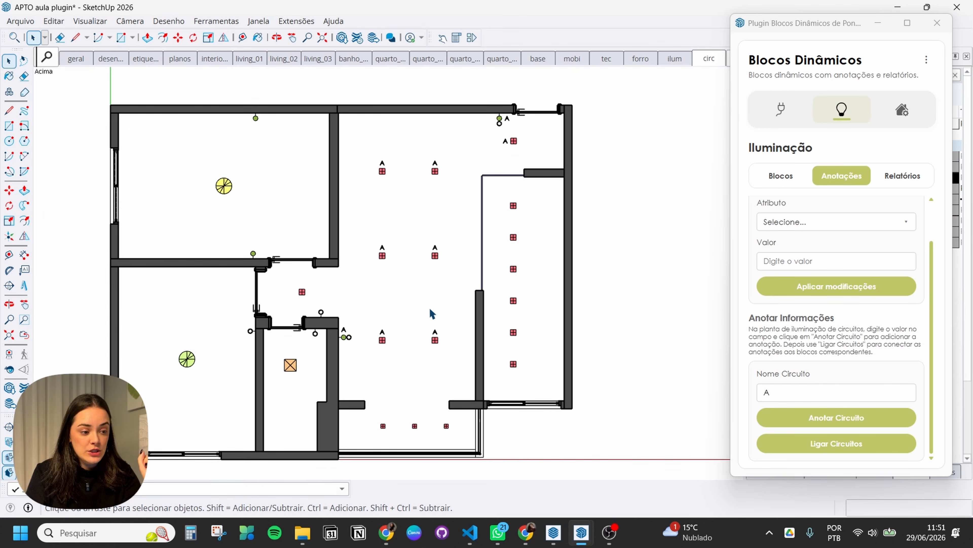
pyautogui.scroll(1, 546, 242)
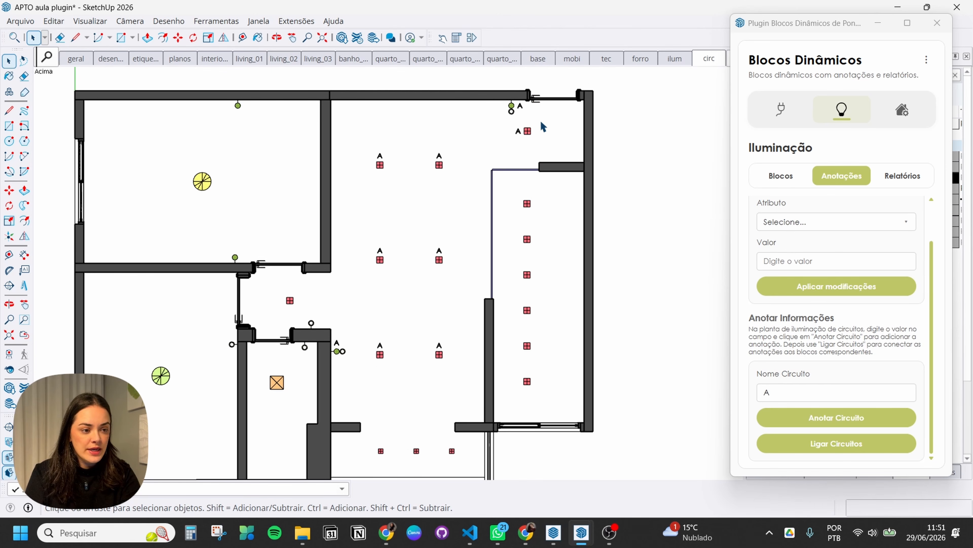
# Step: Set the circuit name to B and annotate the simple module of the double switch beside the entrance door with it
pyautogui.scroll(2, 533, 127)
pyautogui.scroll(1, 516, 143)
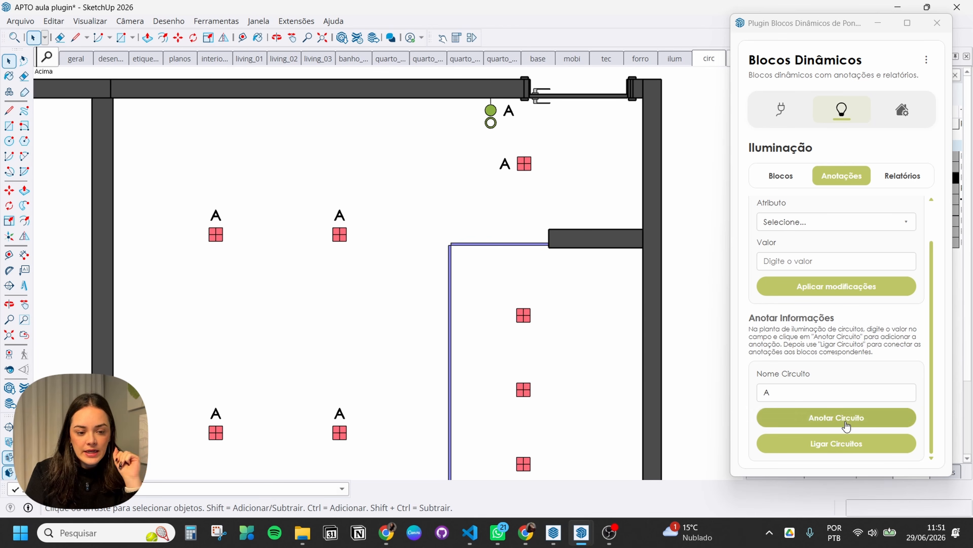
pyautogui.doubleClick(763, 392)
pyautogui.write('B')
pyautogui.click(802, 419)
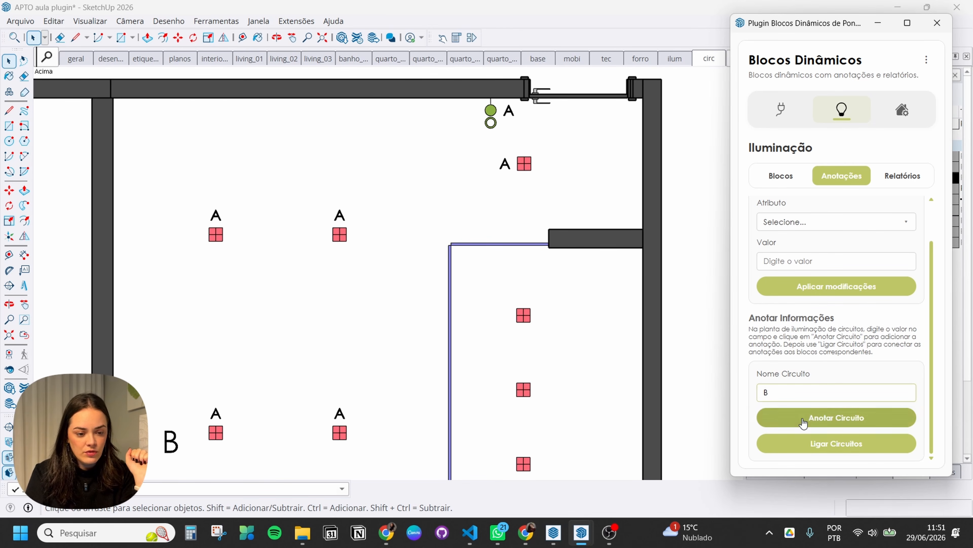
pyautogui.scroll(2, 513, 128)
pyautogui.scroll(2, 513, 129)
pyautogui.click(476, 124)
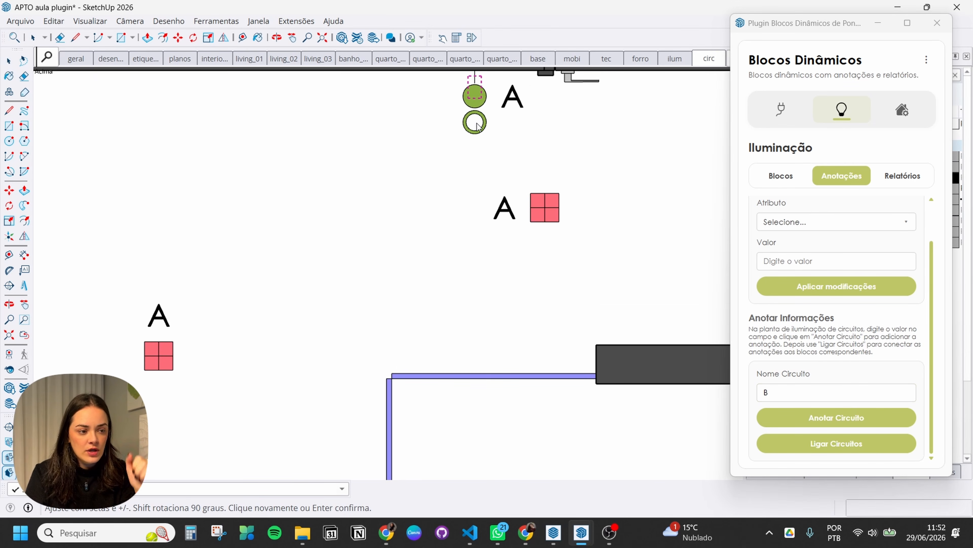
pyautogui.click(477, 125)
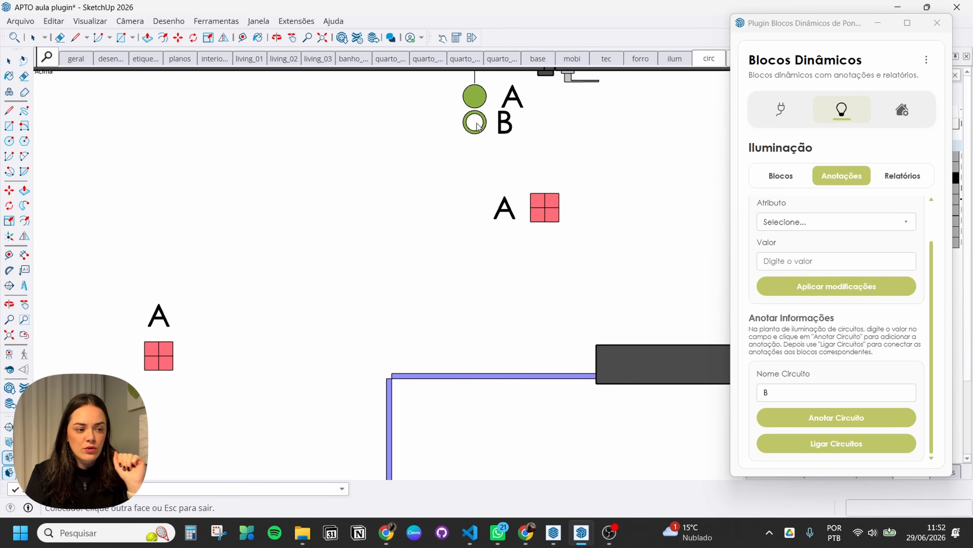
# Step: Annotate the blue L-shaped linear light with circuit B outside its upper corner and end the annotation command
pyautogui.scroll(-3, 499, 142)
pyautogui.scroll(5, 502, 238)
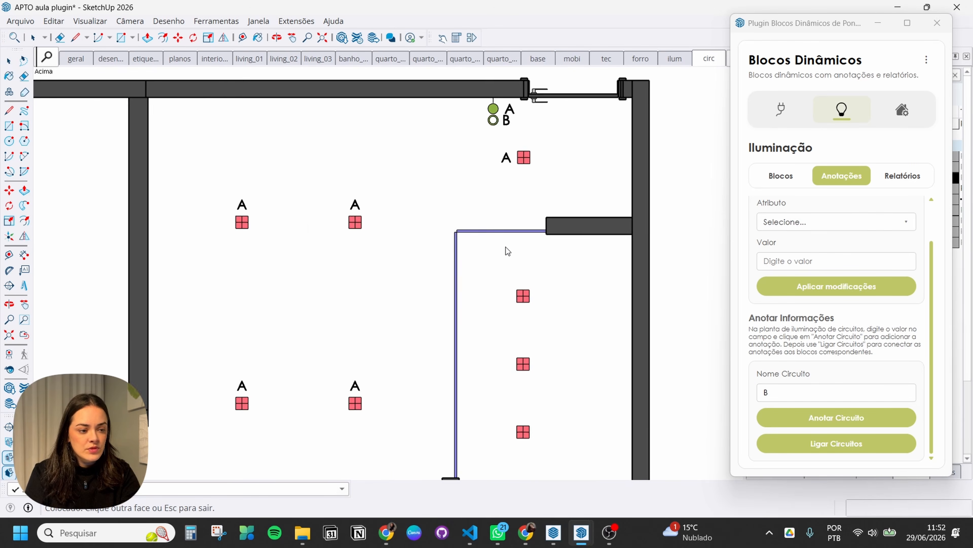
pyautogui.click(439, 228)
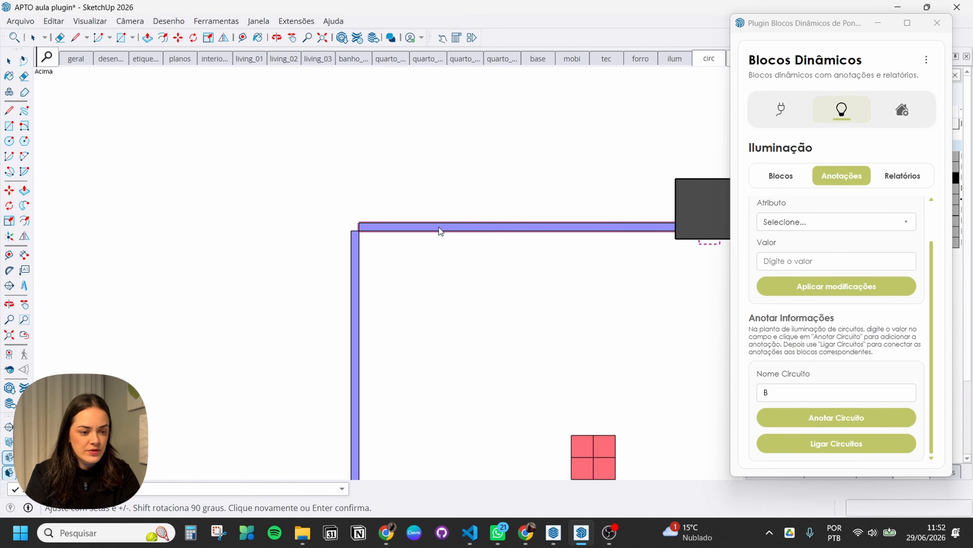
pyautogui.click(439, 226)
pyautogui.scroll(-4, 435, 214)
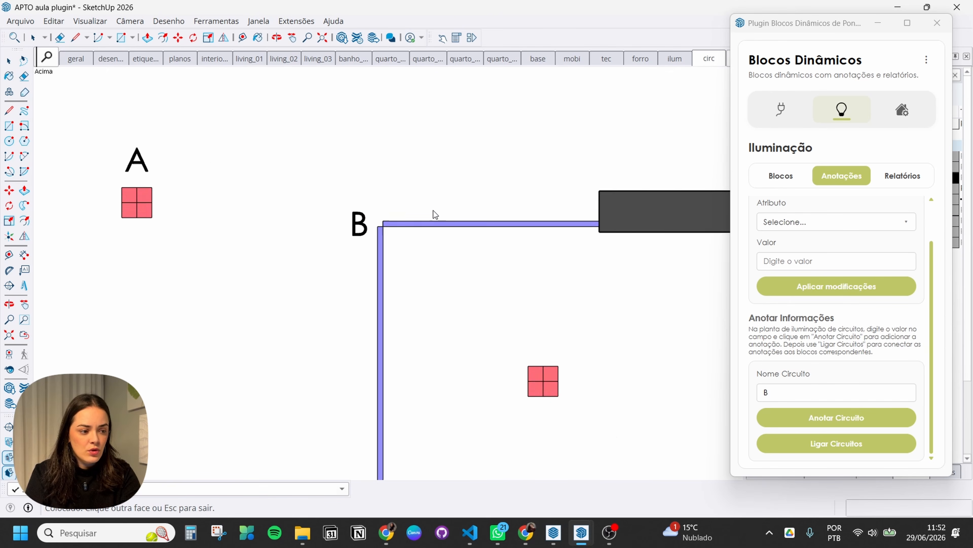
pyautogui.press('Escape')
pyautogui.scroll(-2, 406, 205)
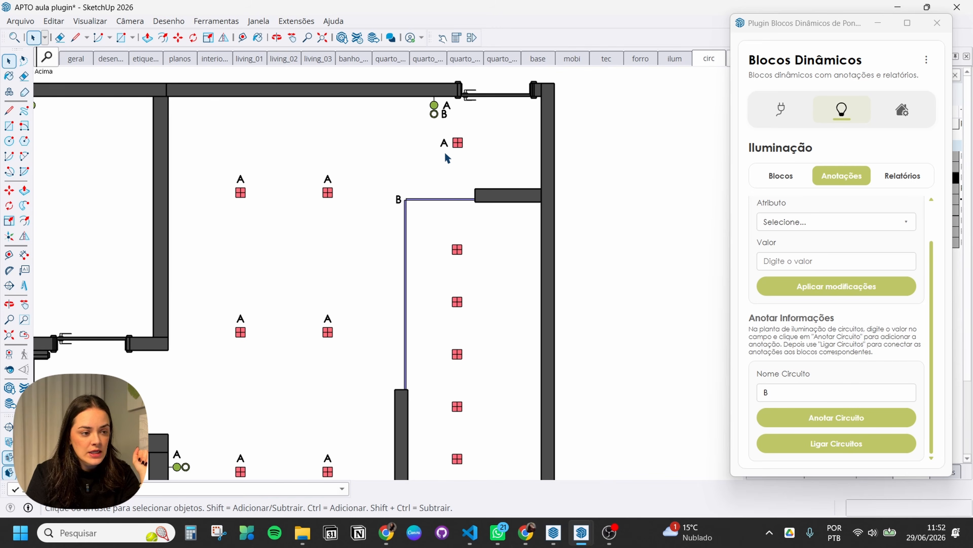
# Step: Set the entrance switch's support to 2x4 - 3 Postos and Módulo 03 to Interruptor Simples, apply it, and close the component options
pyautogui.scroll(-2, 474, 186)
pyautogui.scroll(2, 474, 332)
pyautogui.scroll(-2, 514, 284)
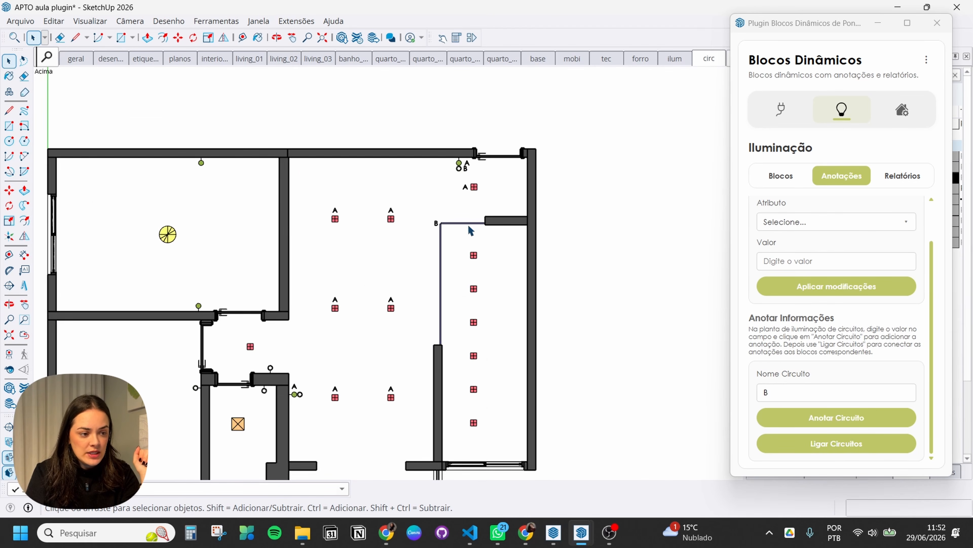
pyautogui.scroll(2, 458, 167)
pyautogui.click(459, 172)
pyautogui.hotkey('alt', 'o')
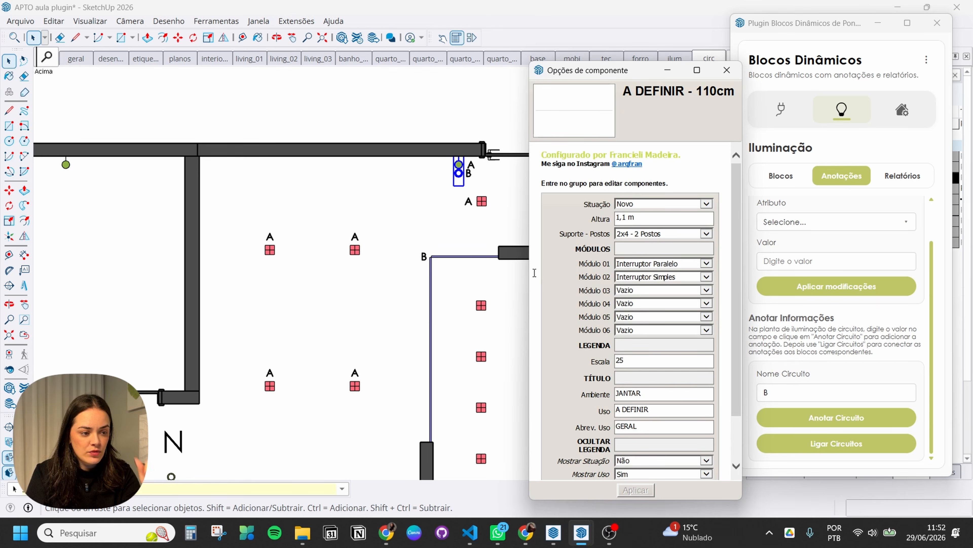
pyautogui.click(640, 235)
pyautogui.click(645, 243)
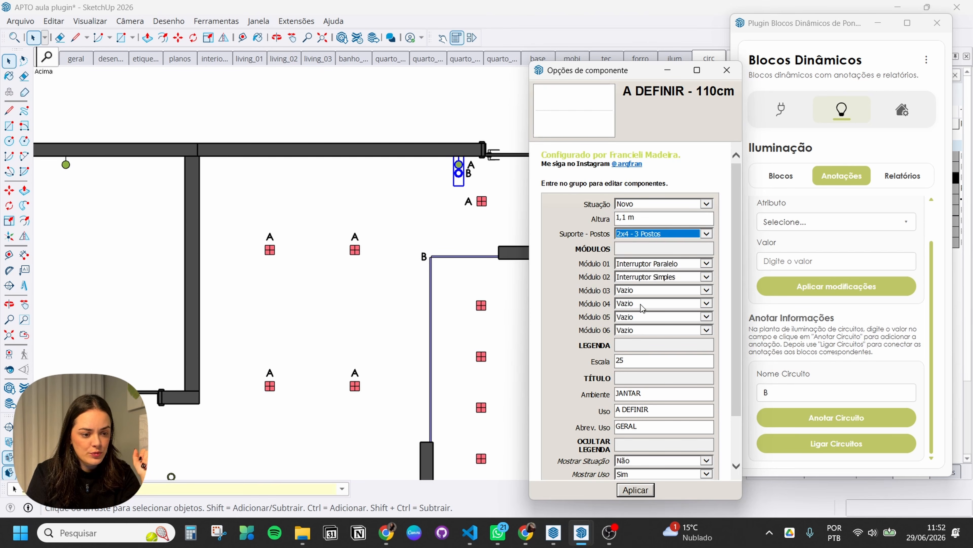
pyautogui.click(648, 290)
pyautogui.click(671, 142)
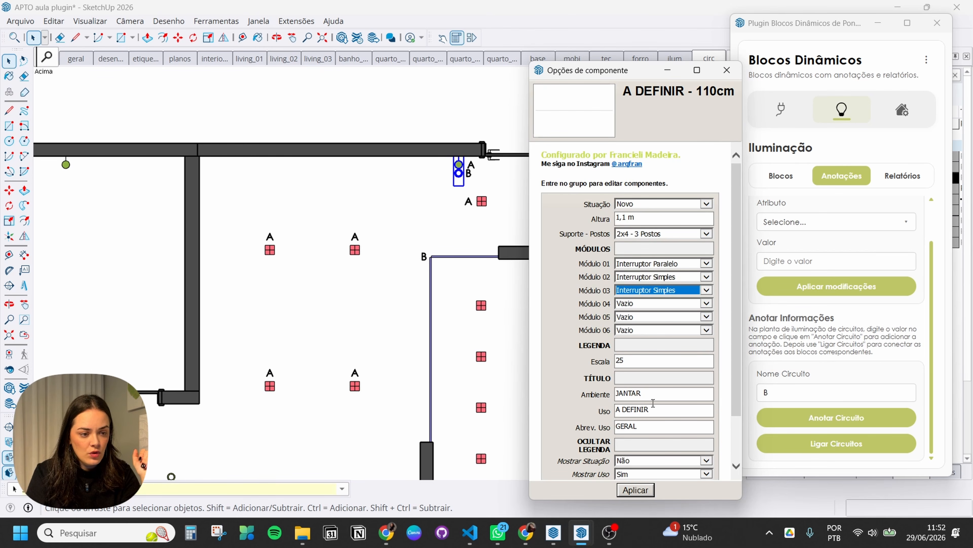
pyautogui.click(637, 492)
pyautogui.click(463, 106)
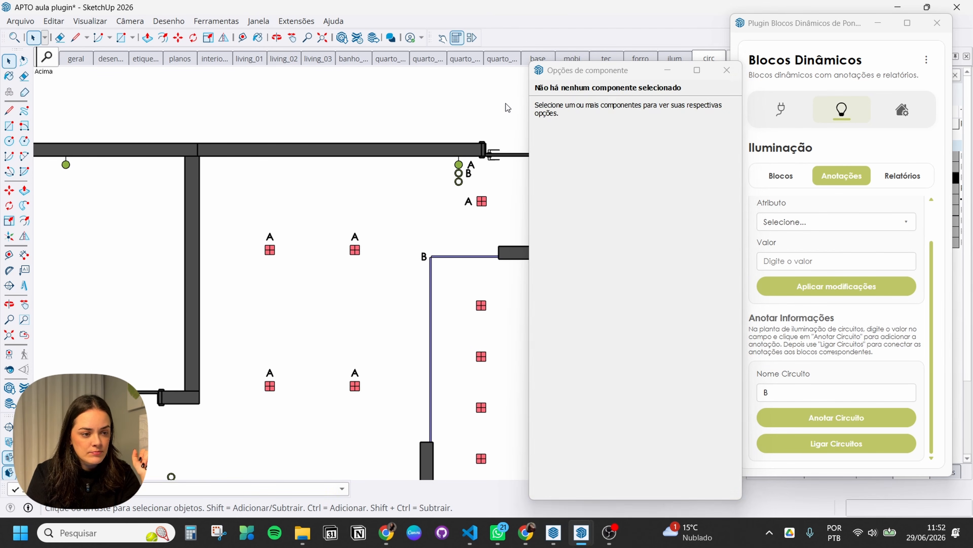
pyautogui.click(727, 70)
# Step: Set the circuit name to C and annotate the third module of the switch beside the entrance door with it
pyautogui.write('C')
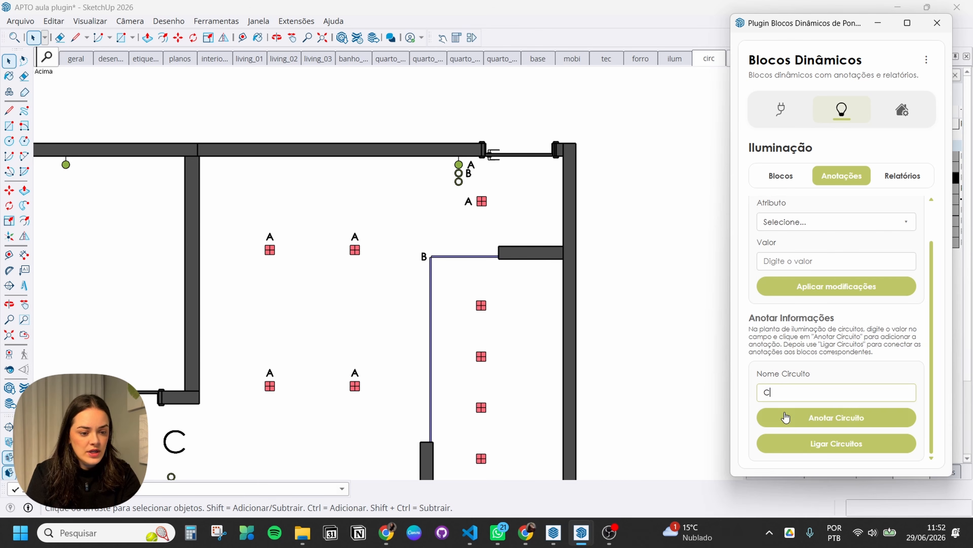
pyautogui.click(837, 417)
pyautogui.scroll(3, 439, 183)
pyautogui.click(439, 183)
pyautogui.scroll(1, 439, 183)
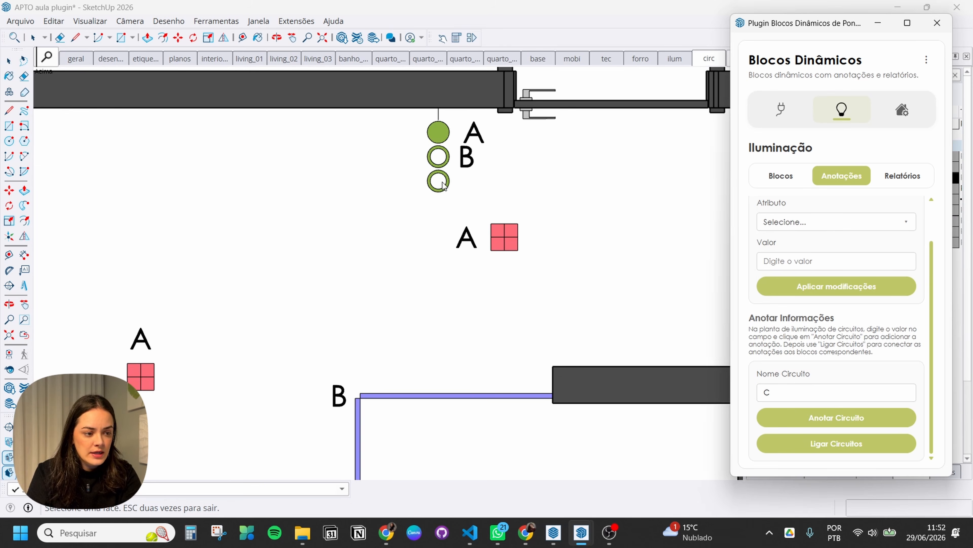
pyautogui.scroll(2, 442, 186)
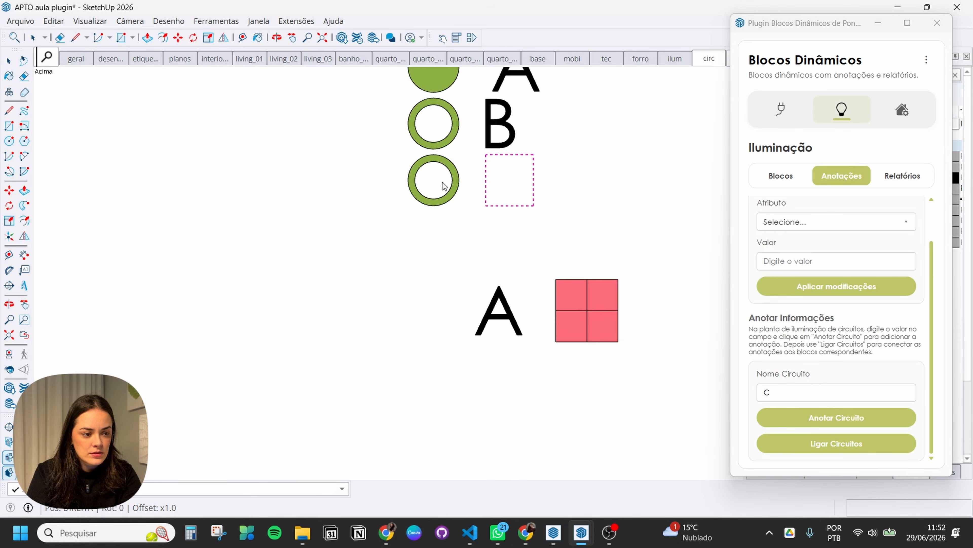
pyautogui.click(441, 184)
pyautogui.scroll(-1, 496, 249)
# Step: Erase the circuit labels B and C beside the triple switch at the entrance door
pyautogui.press('space')
pyautogui.press('e')
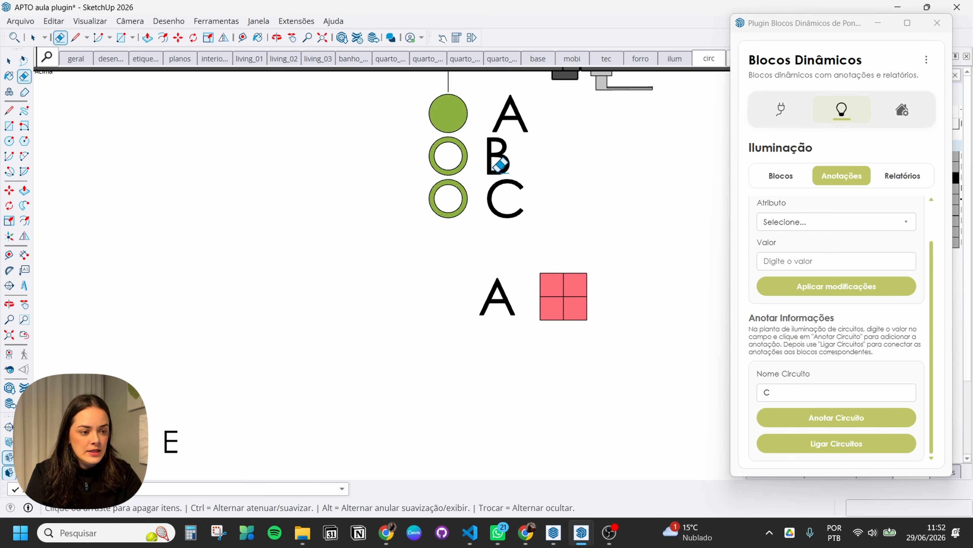
pyautogui.click(498, 161)
pyautogui.click(505, 197)
pyautogui.press('space')
# Step: Set the circuit name to B and annotate the middle module of the entrance's triple switch beside the symbol
pyautogui.moveTo(778, 378); pyautogui.dragTo(752, 400)
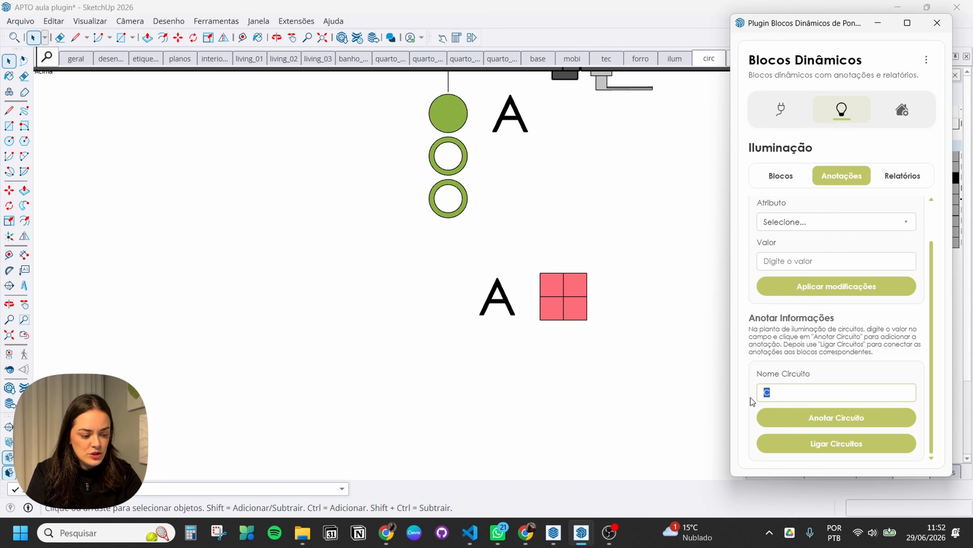
pyautogui.write('B')
pyautogui.click(835, 422)
pyautogui.scroll(3, 474, 171)
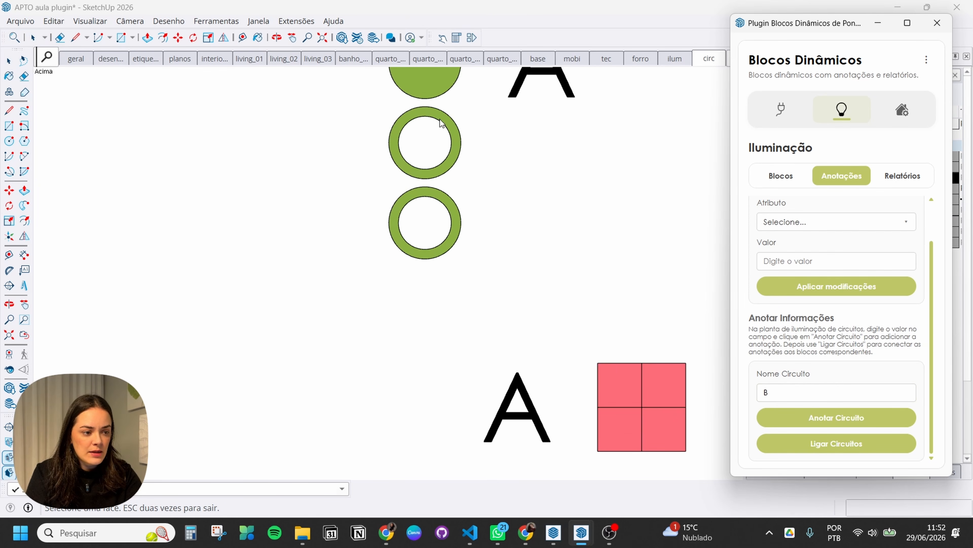
pyautogui.click(457, 134)
pyautogui.click(458, 135)
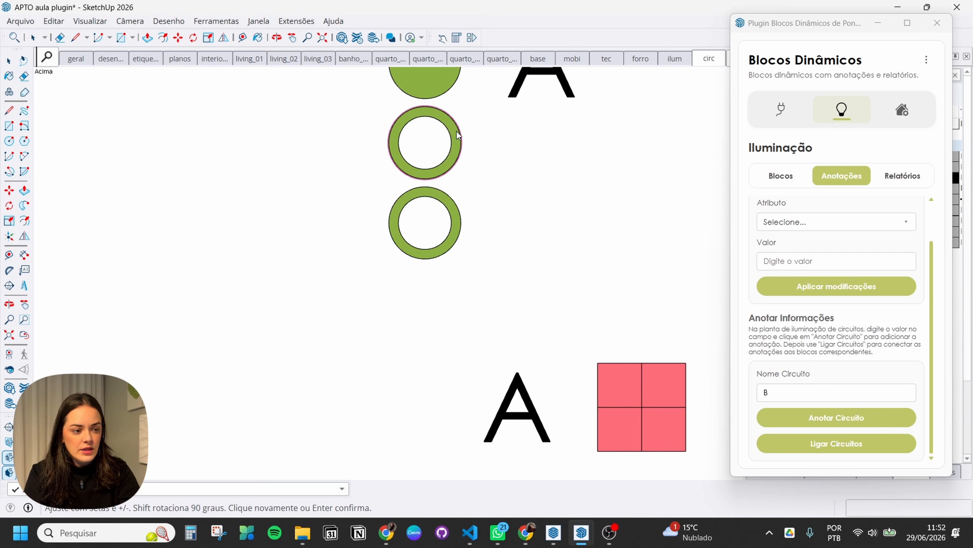
pyautogui.press('Right')
pyautogui.click(458, 135)
# Step: Delete the stray B label overlapping the filled parallel module of the entrance's triple switch and end the annotation command
pyautogui.scroll(-3, 508, 283)
pyautogui.press('space')
pyautogui.click(460, 119)
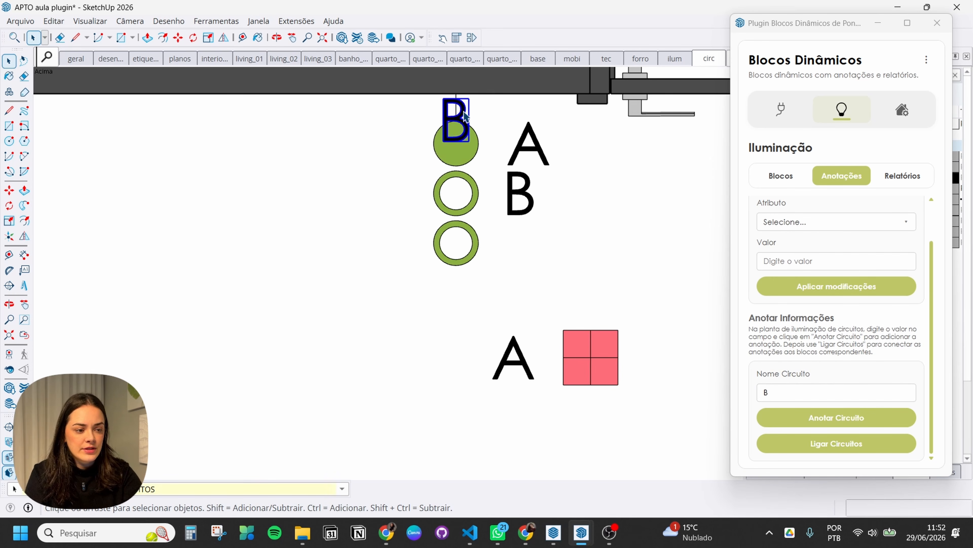
pyautogui.press('Delete')
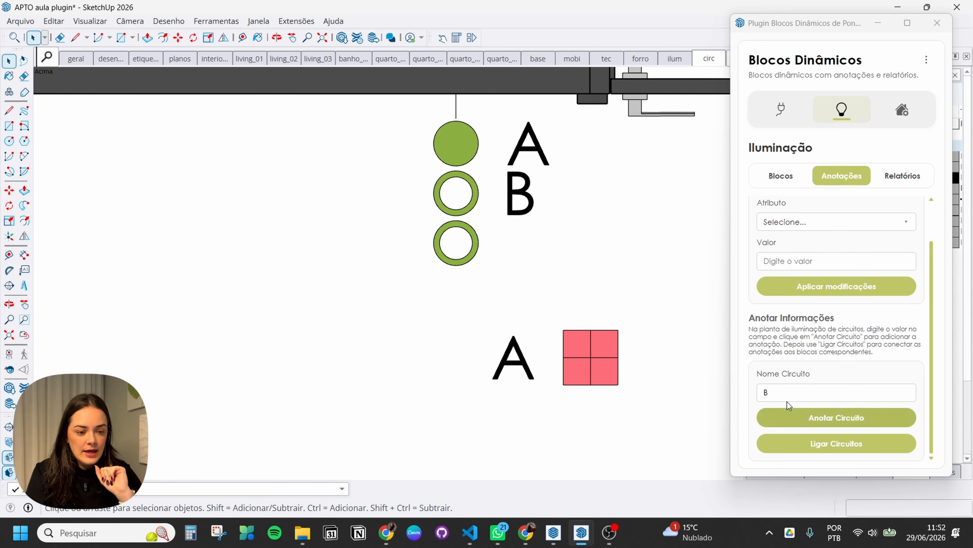
# Step: Set the circuit name to C, annotate the third module of the entrance's triple switch beside the symbol, and end the annotation command
pyautogui.moveTo(784, 397); pyautogui.dragTo(744, 396)
pyautogui.write('C')
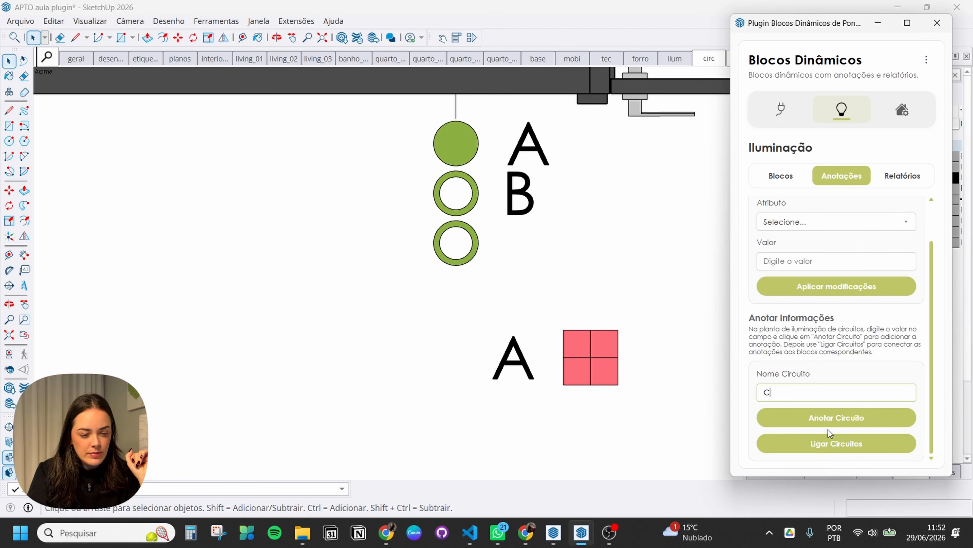
pyautogui.click(828, 437)
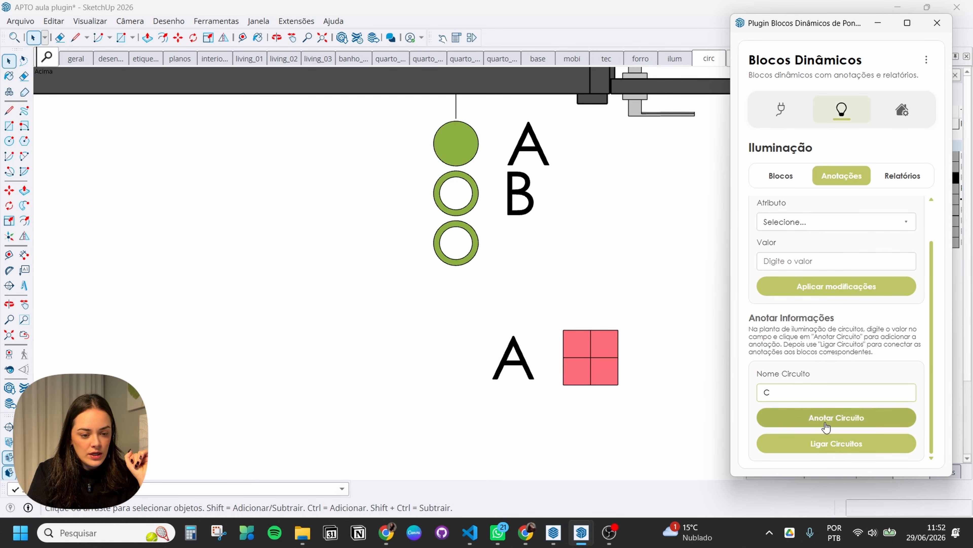
pyautogui.click(474, 230)
pyautogui.press('Escape')
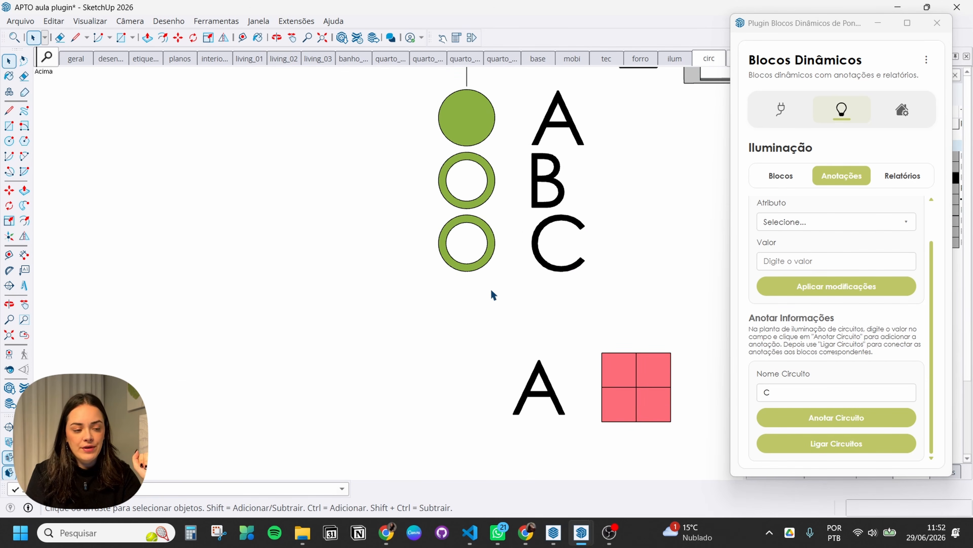
# Step: Annotate the first light of the narrow room beside the purple B line with circuit C above its symbol
pyautogui.scroll(-5, 490, 288)
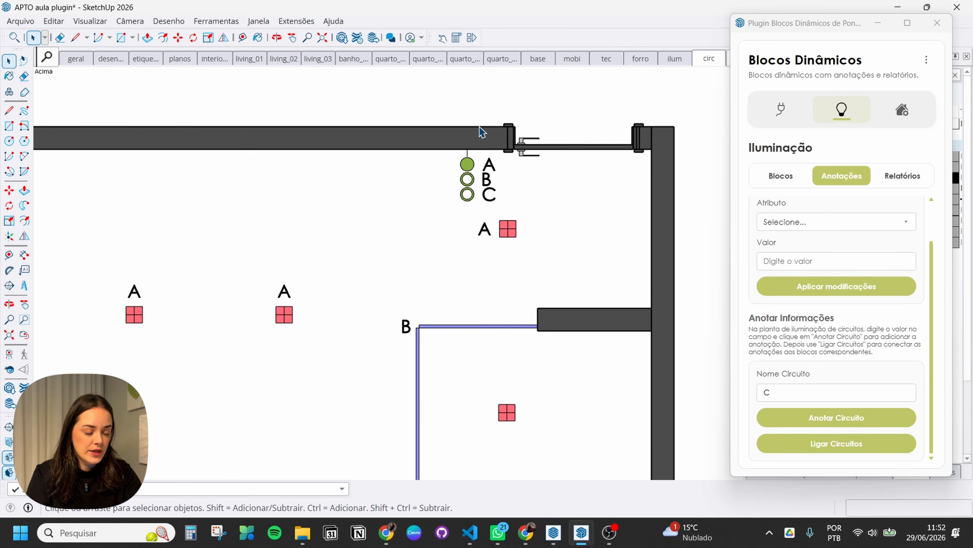
pyautogui.scroll(-5, 481, 131)
pyautogui.scroll(4, 522, 347)
pyautogui.click(863, 419)
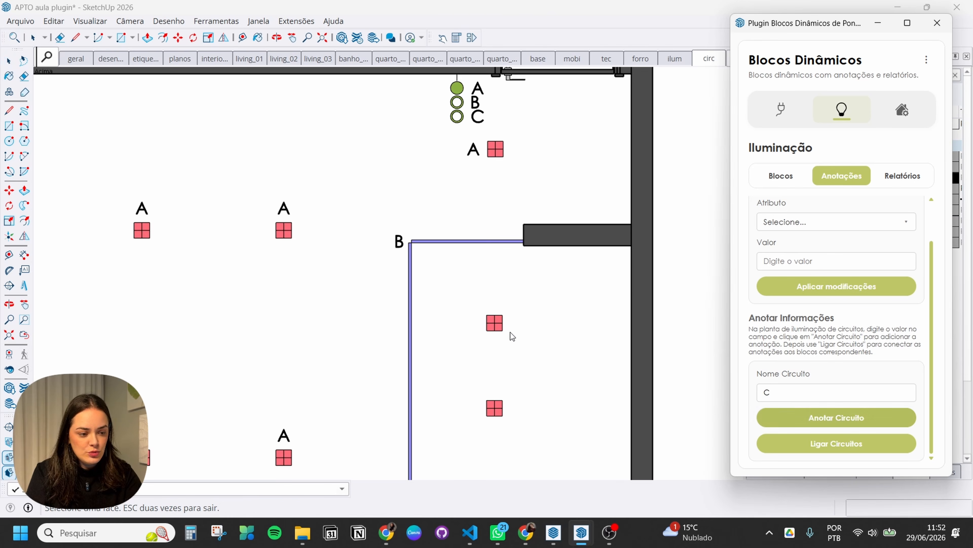
pyautogui.scroll(2, 491, 322)
pyautogui.click(490, 323)
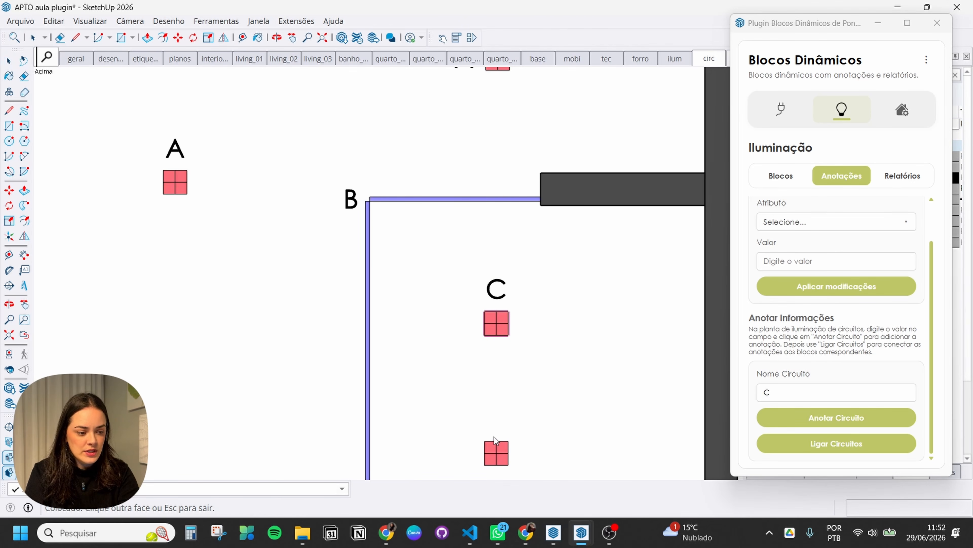
# Step: Annotate the second and third lights in the narrow room's column with circuit C above each symbol
pyautogui.scroll(-2, 484, 345)
pyautogui.scroll(3, 495, 399)
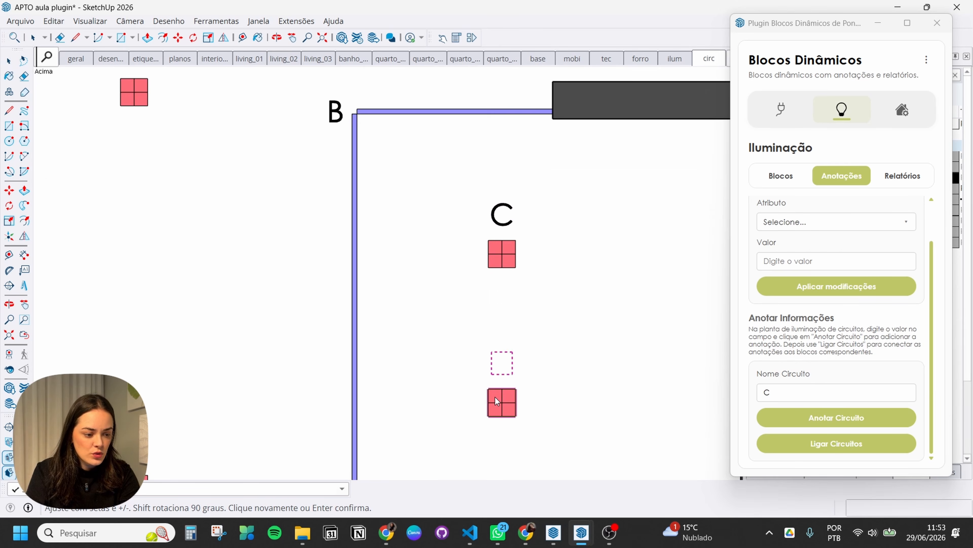
pyautogui.click(497, 400)
pyautogui.scroll(-4, 500, 167)
pyautogui.scroll(4, 498, 297)
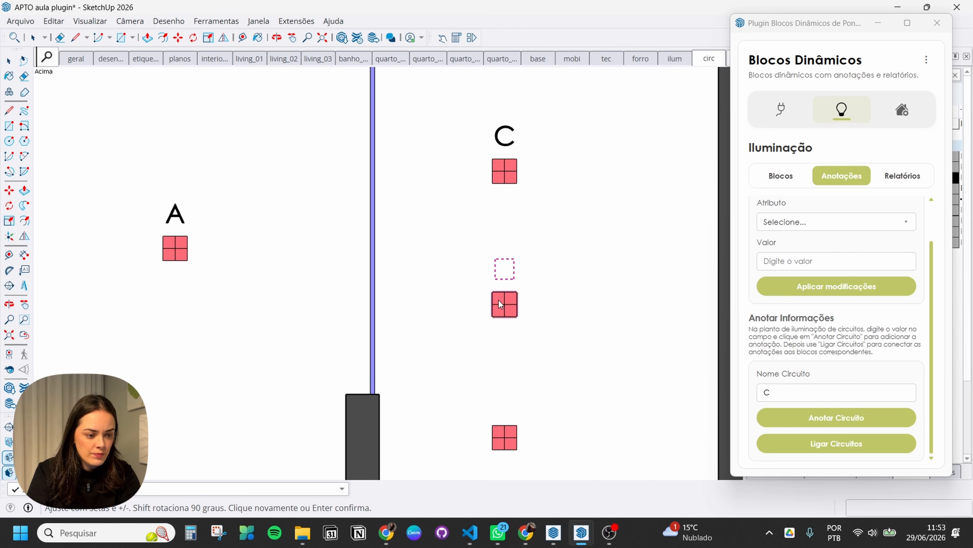
pyautogui.click(499, 300)
# Step: Annotate the narrow room's fourth light with circuit C beside the symbol and pick the fifth light for the same annotation
pyautogui.scroll(-3, 501, 183)
pyautogui.scroll(4, 507, 329)
pyautogui.click(496, 327)
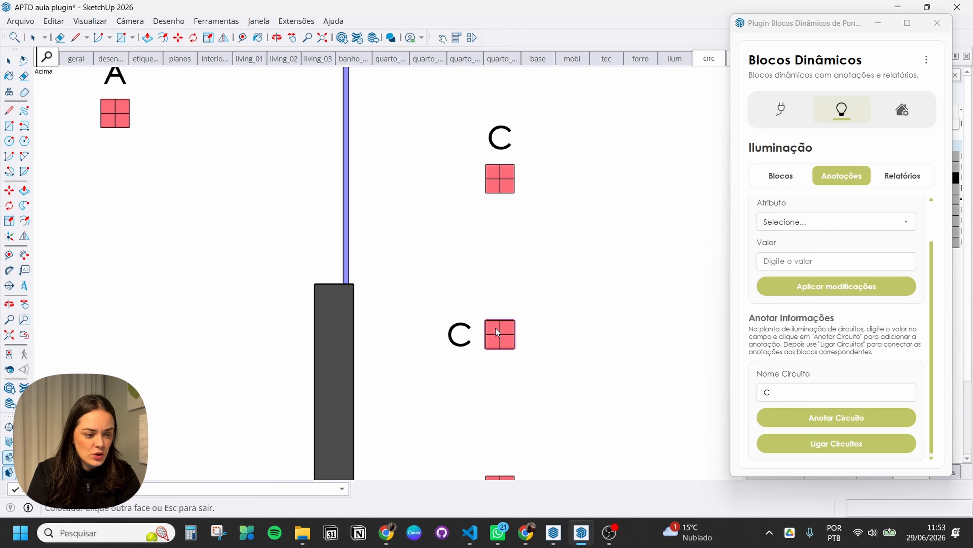
pyautogui.scroll(-3, 500, 234)
pyautogui.scroll(4, 492, 460)
pyautogui.click(495, 461)
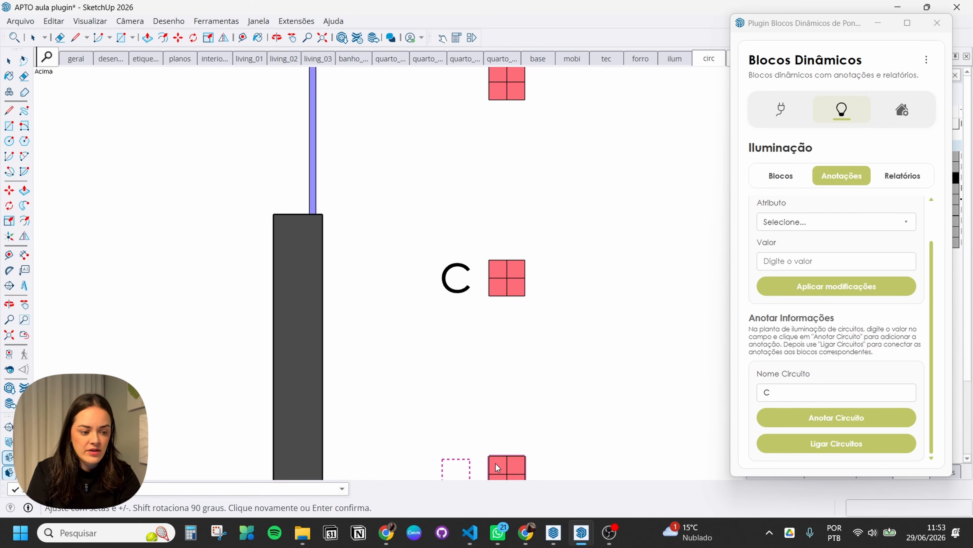
# Step: Erase the C label placed beside the narrow room's fourth light
pyautogui.scroll(-2, 496, 463)
pyautogui.press('e')
pyautogui.scroll(-1, 460, 422)
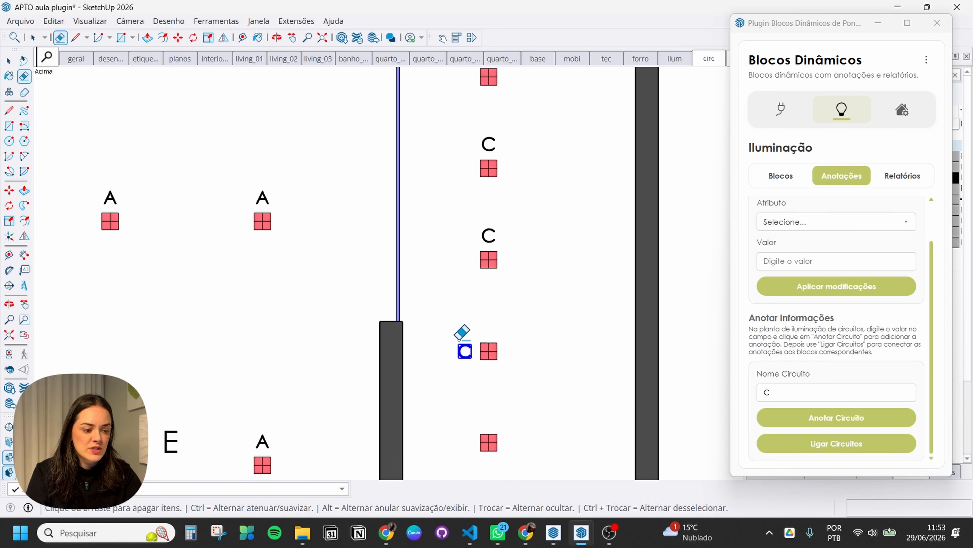
pyautogui.click(458, 338)
pyautogui.press('space')
# Step: Annotate the narrow room's fourth and fifth lights with circuit C above each symbol and end the annotation command
pyautogui.click(831, 422)
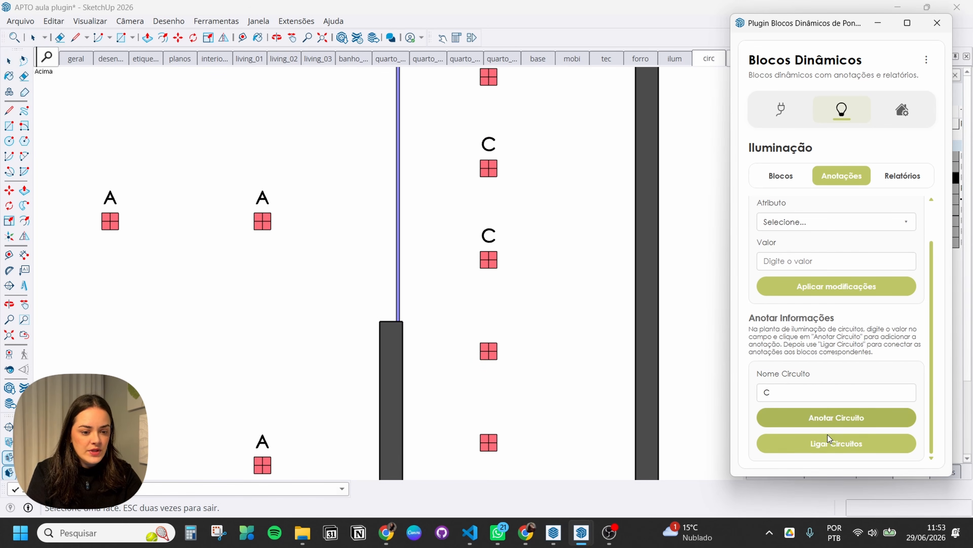
pyautogui.scroll(3, 506, 362)
pyautogui.click(462, 332)
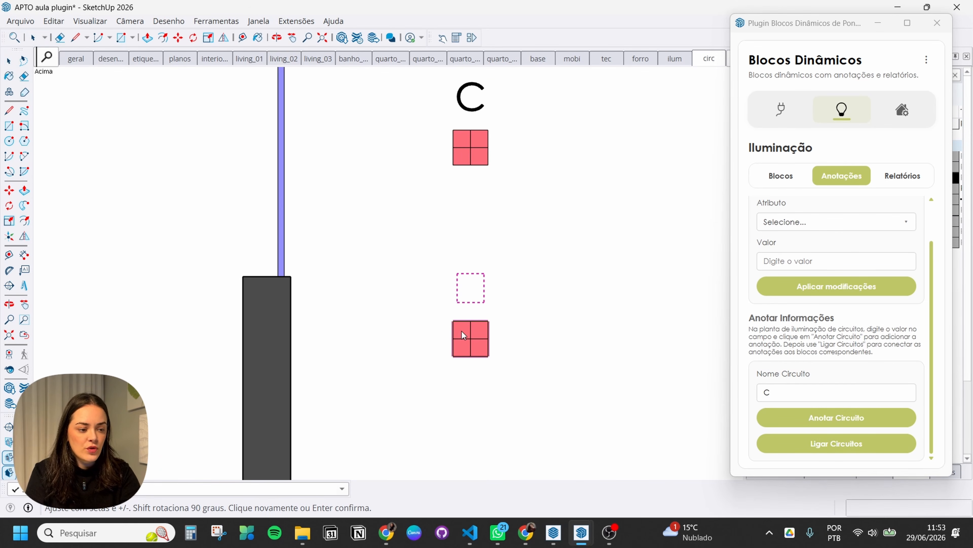
pyautogui.click(464, 288)
pyautogui.scroll(-2, 466, 200)
pyautogui.scroll(2, 466, 403)
pyautogui.click(462, 403)
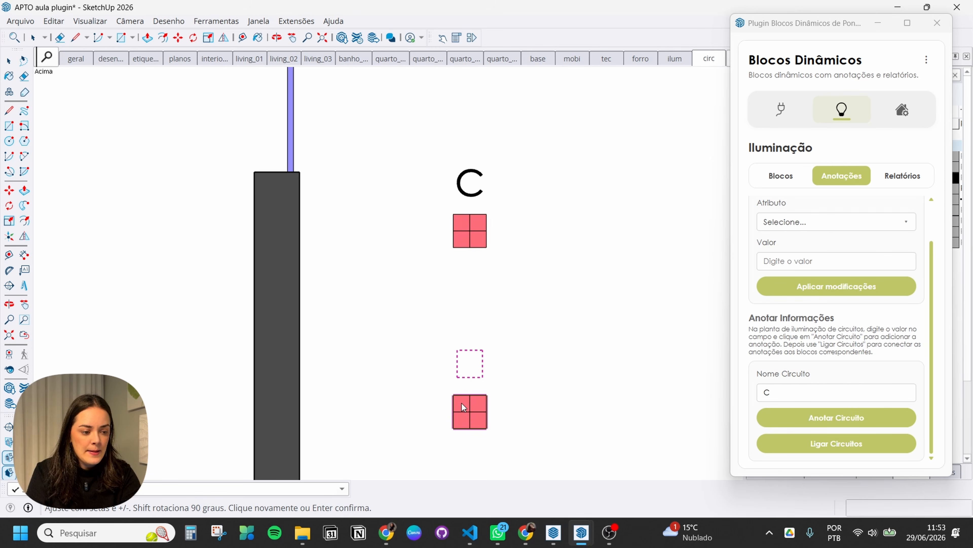
pyautogui.click(463, 407)
pyautogui.press('Escape')
pyautogui.press('space')
# Step: Annotate the last light of the narrow room's column, near the window, with circuit C above its symbol and end the command
pyautogui.scroll(-4, 490, 338)
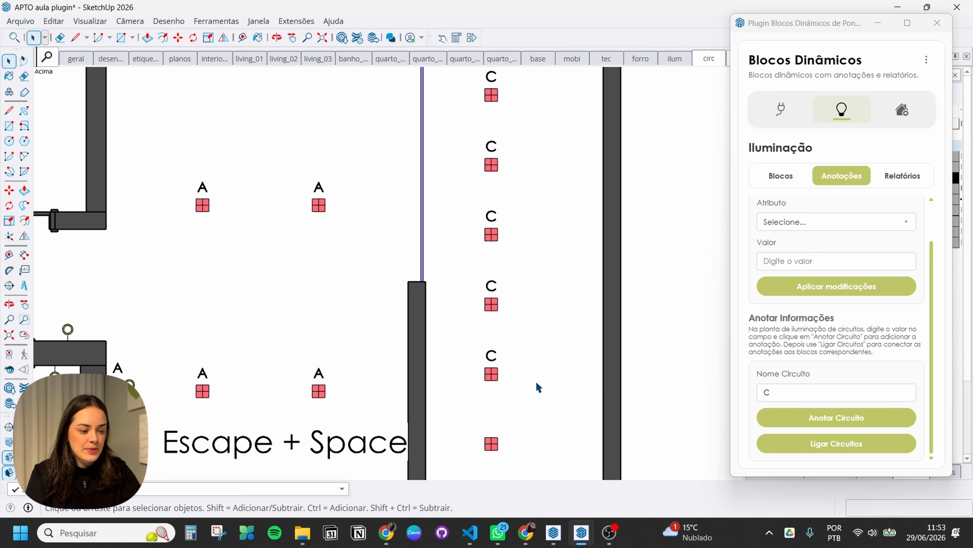
pyautogui.keyDown('shift'); pyautogui.scroll(-3, 537, 387); pyautogui.keyUp('shift')
pyautogui.scroll(4, 513, 331)
pyautogui.click(859, 418)
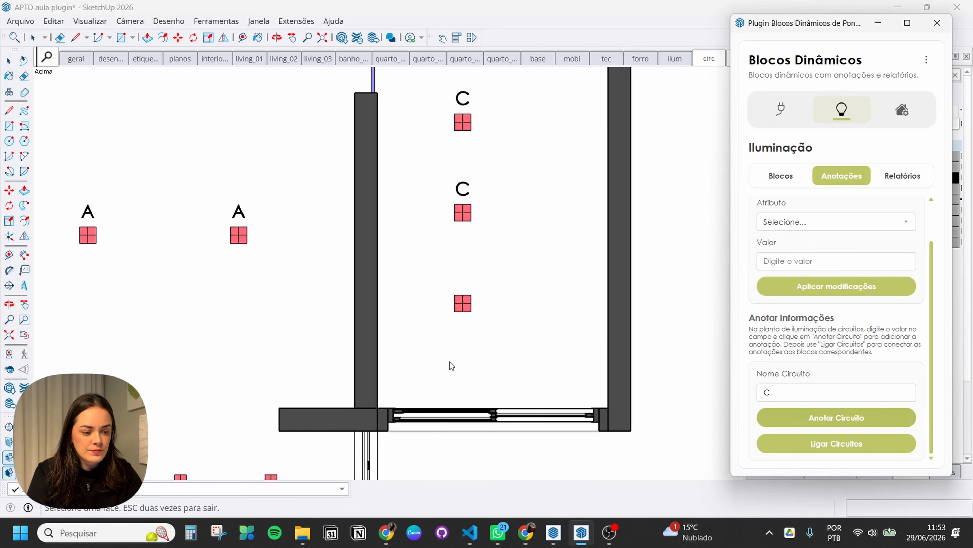
pyautogui.scroll(2, 454, 330)
pyautogui.click(473, 265)
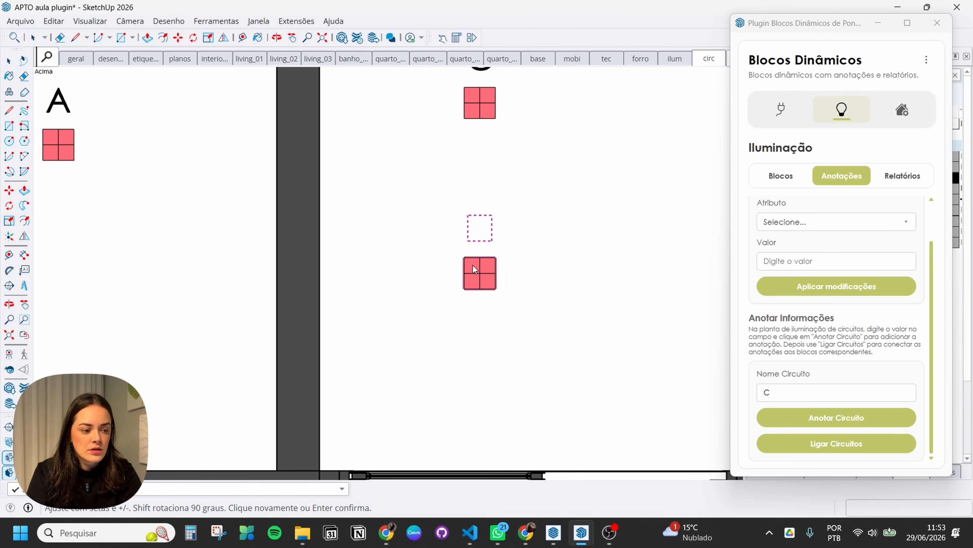
pyautogui.click(473, 264)
pyautogui.press('Escape')
pyautogui.press('space')
# Step: Try linking the entrance switch's A label to the nearest large-room A light label with a dashed arc, and erase that line
pyautogui.scroll(-2, 539, 333)
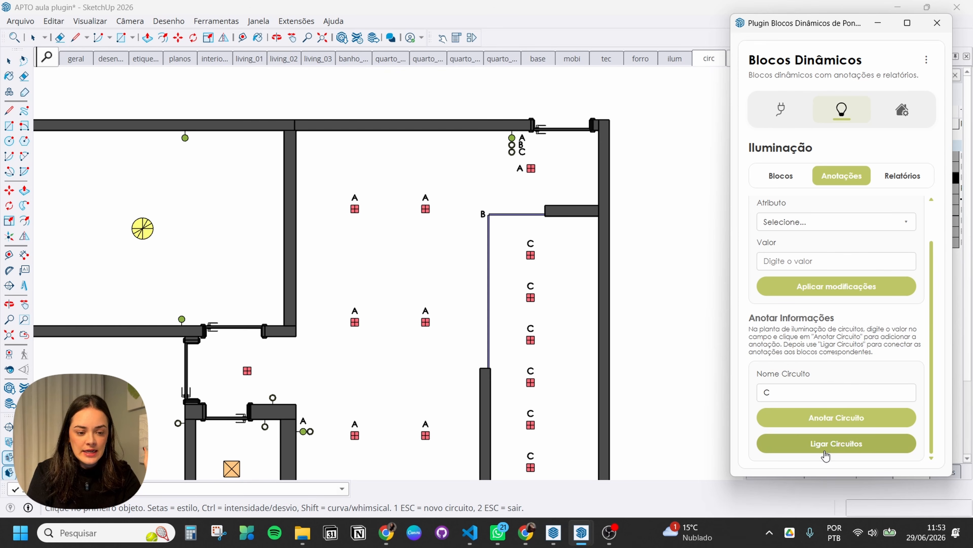
pyautogui.scroll(3, 361, 171)
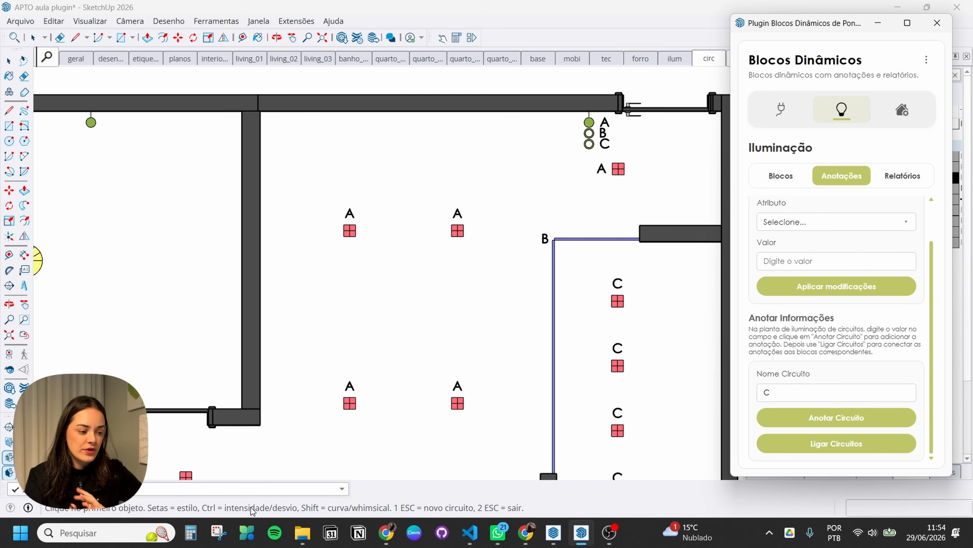
pyautogui.scroll(-1, 345, 354)
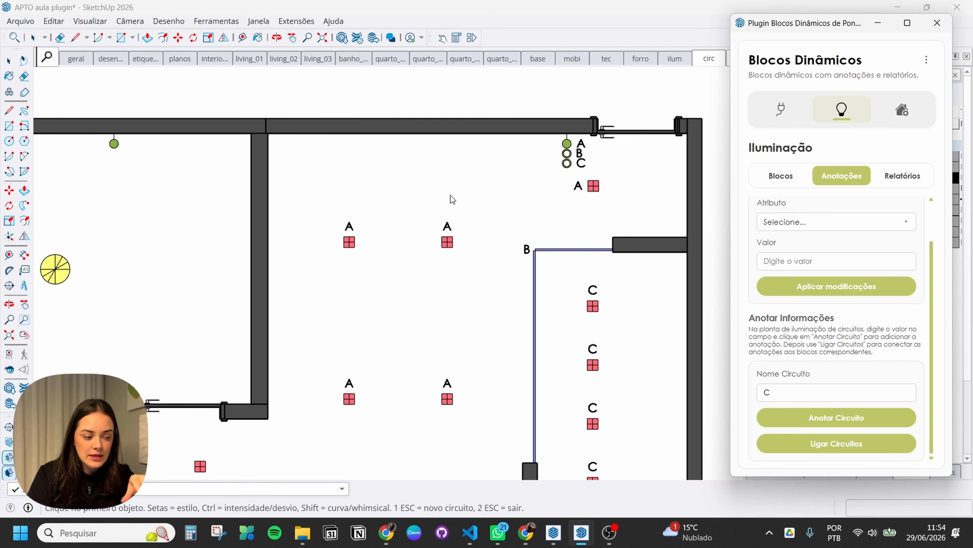
pyautogui.click(582, 144)
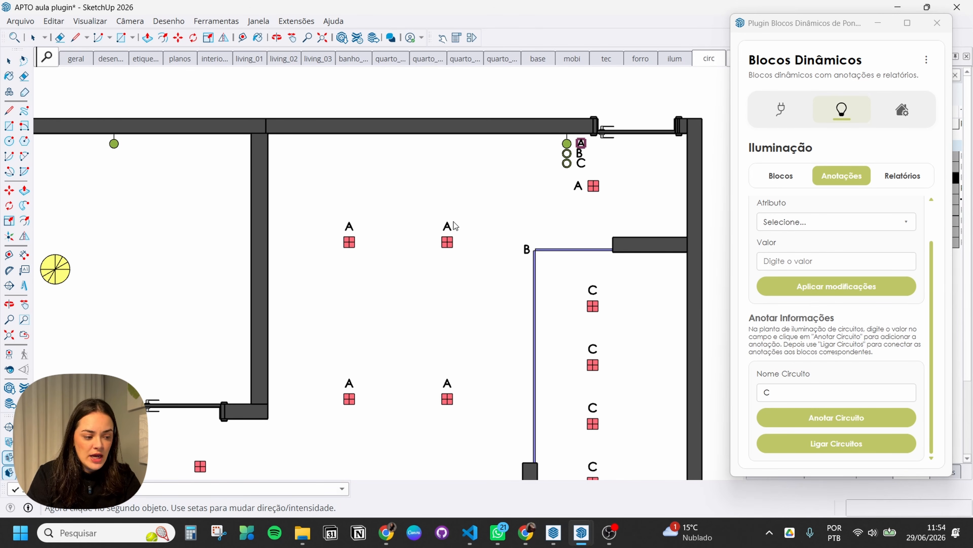
pyautogui.click(447, 227)
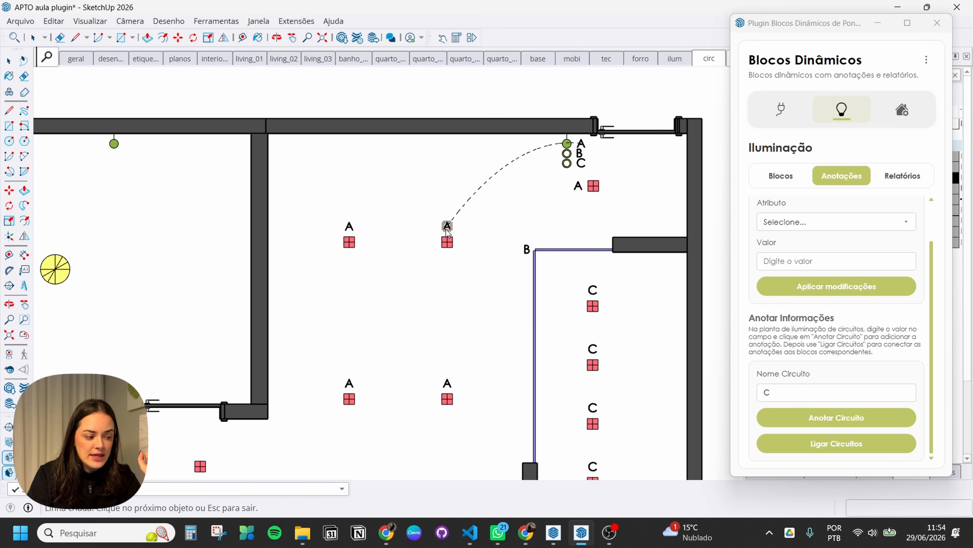
pyautogui.click(447, 227)
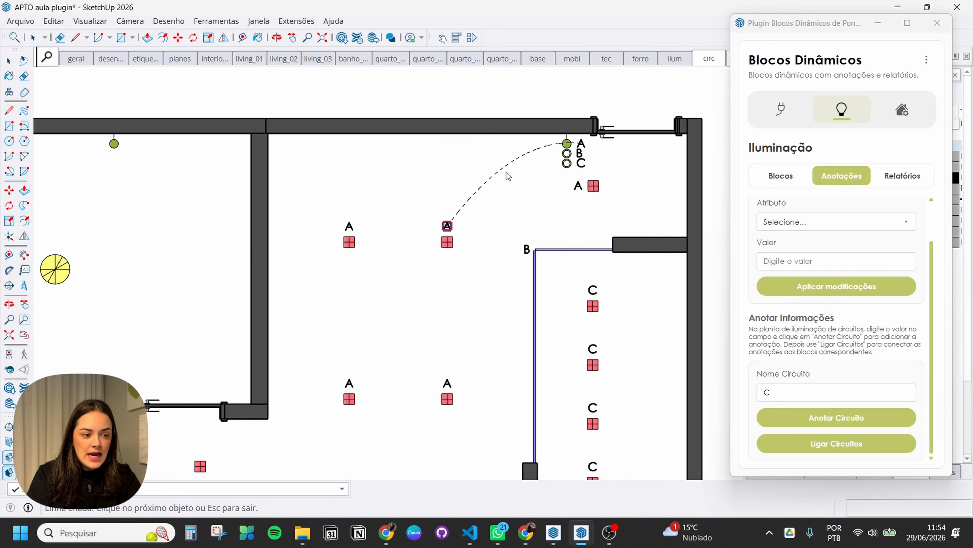
pyautogui.press('Escape')
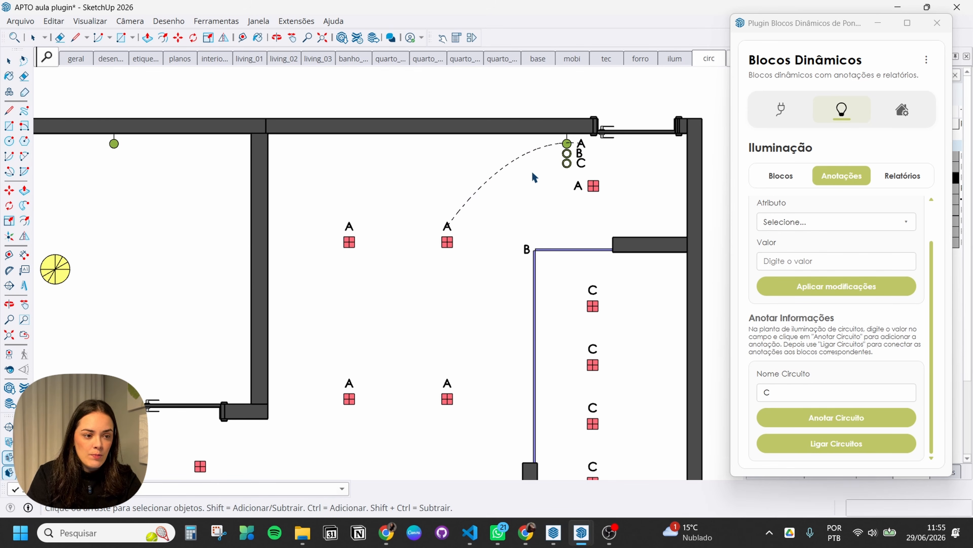
pyautogui.press('e')
pyautogui.click(495, 169)
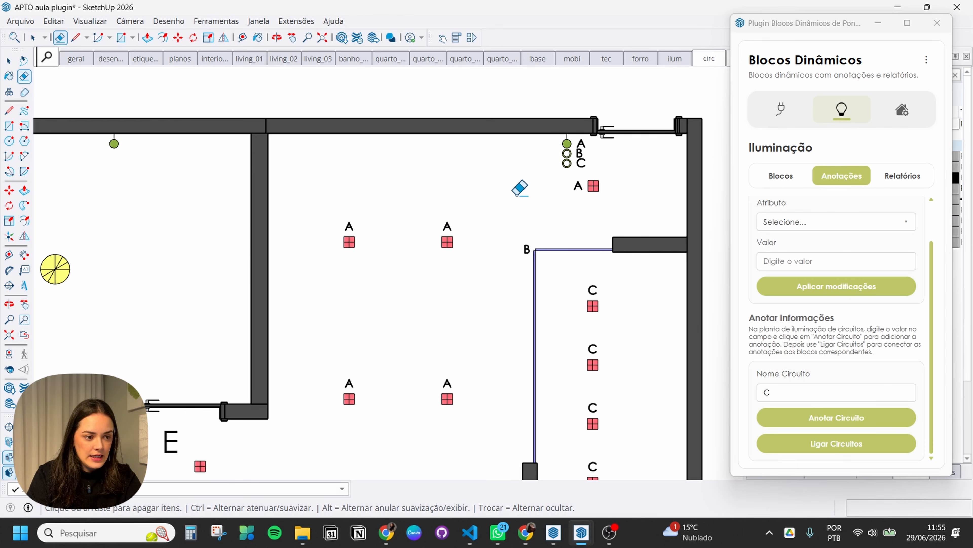
# Step: Start a circuit link from the entrance switch's A label to the nearest large-room A label and try its arc directions
pyautogui.click(843, 445)
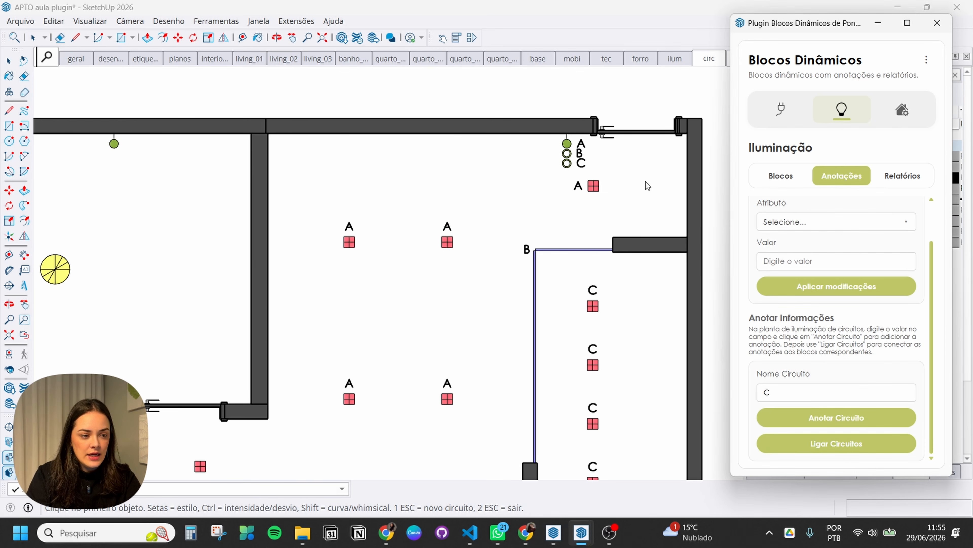
pyautogui.click(582, 144)
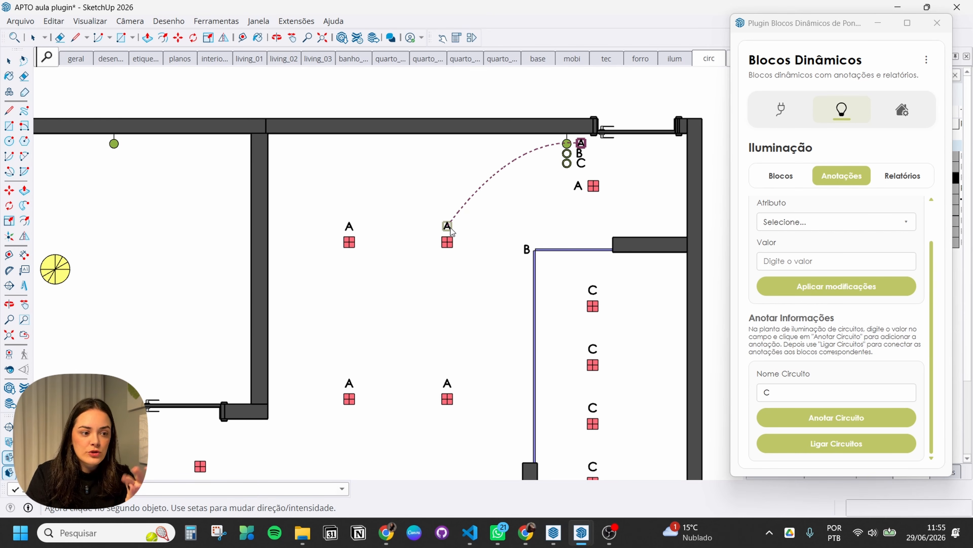
pyautogui.press('Down')
pyautogui.press('Right')
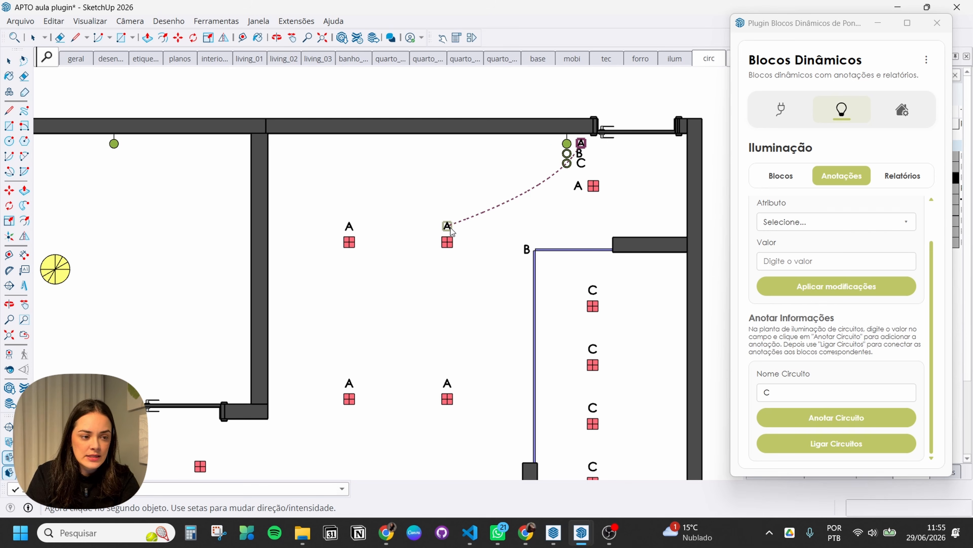
pyautogui.press('Up')
pyautogui.press('Right')
pyautogui.press('Left')
pyautogui.press('Down')
pyautogui.press('Up')
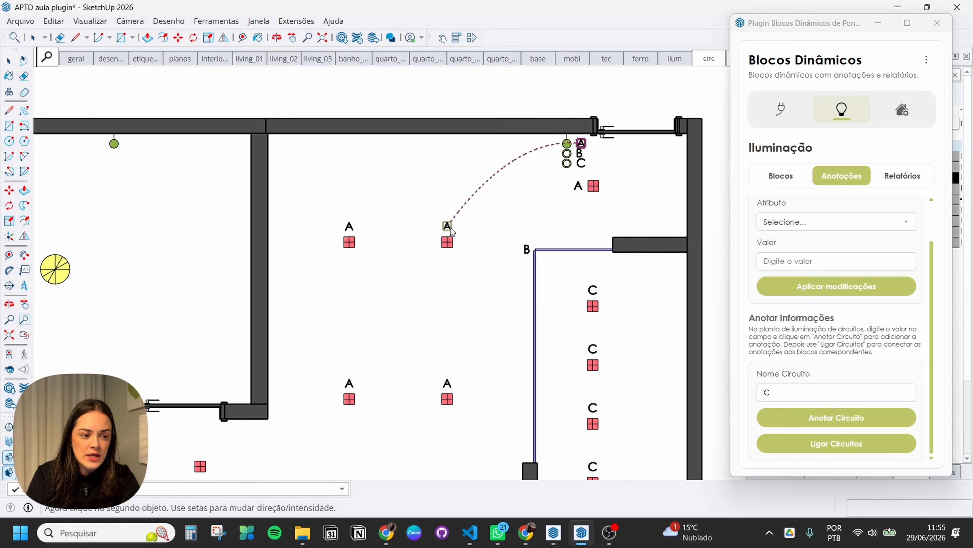
pyautogui.press('Down')
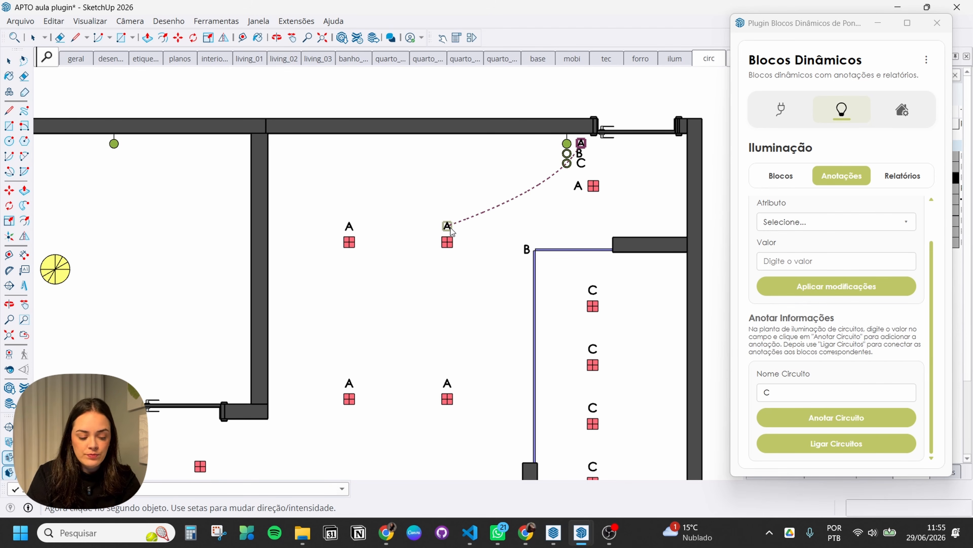
# Step: Try different curve intensities for the previewed A link, as well as the right-angled line style with a changed offset
pyautogui.press('KP_Add')
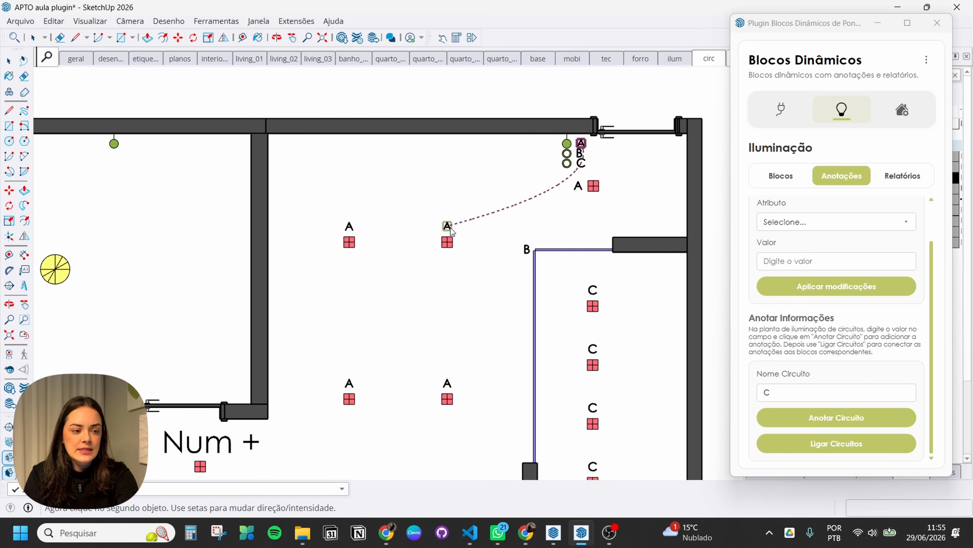
pyautogui.press('KP_Subtract')
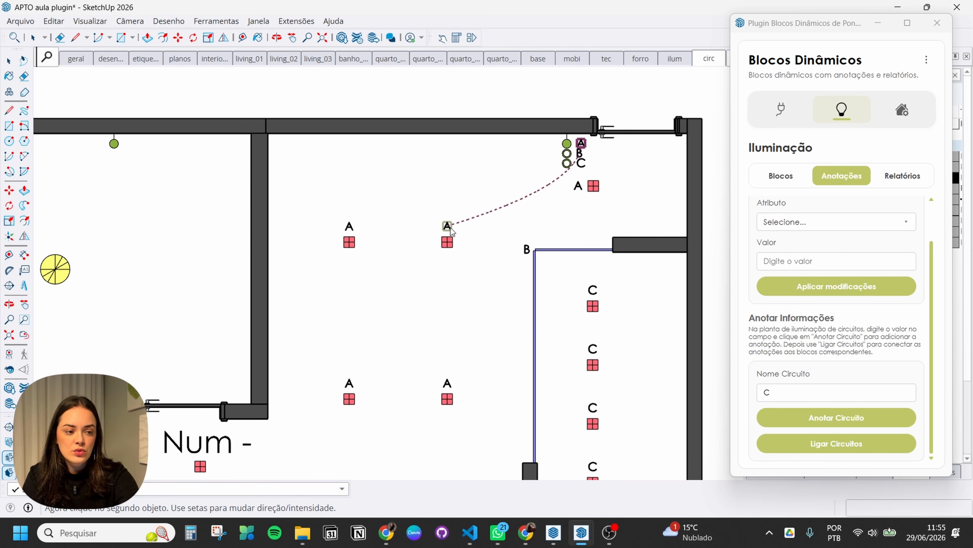
pyautogui.press('KP_Add')
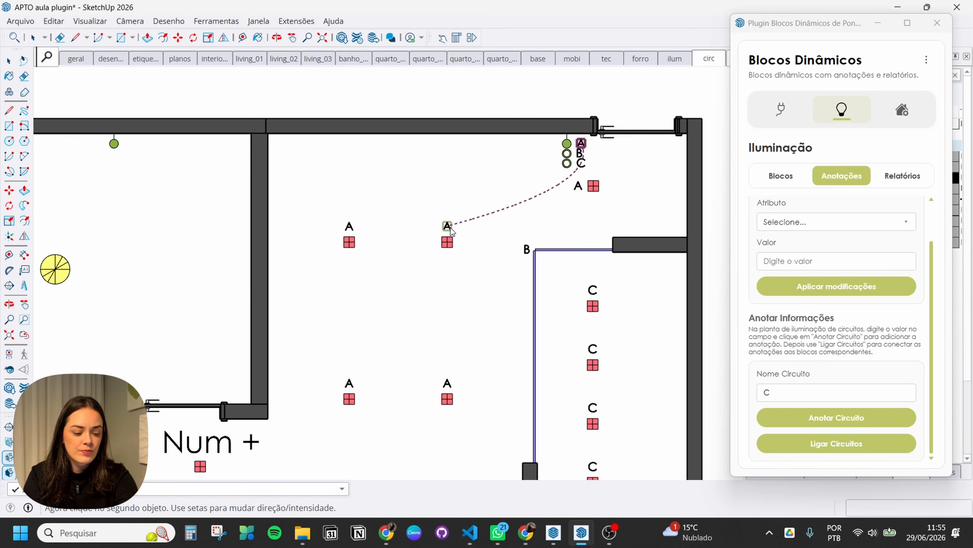
pyautogui.press('Tab')
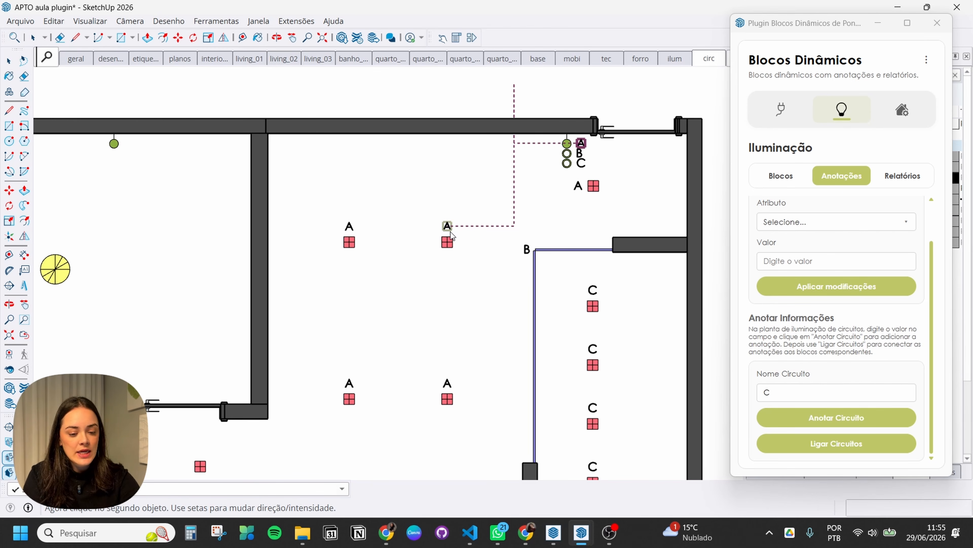
pyautogui.press('KP_Subtract')
pyautogui.press('KP_Subtract')
pyautogui.press('KP_Add')
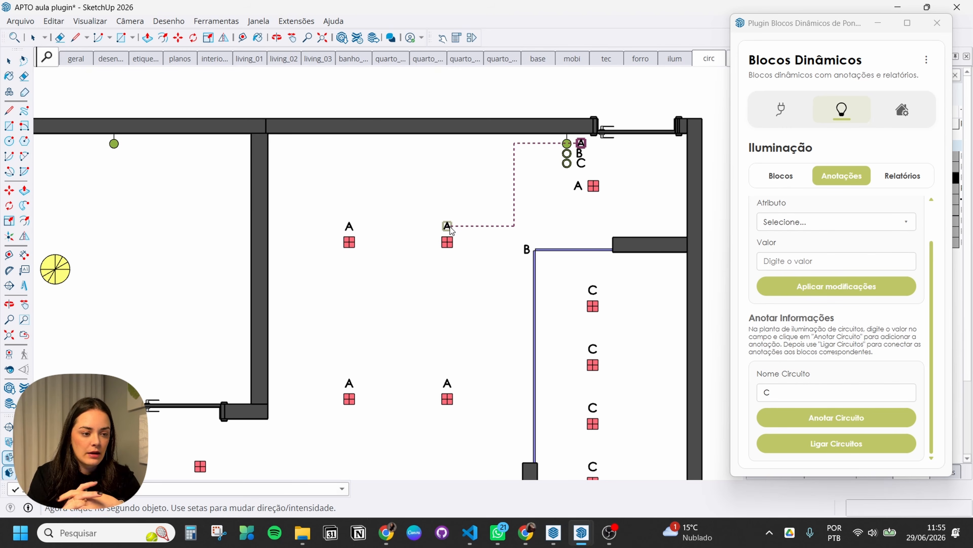
# Step: Place the A link as a dashed curve to the nearest large-room A label and continue it to the adjacent A label
pyautogui.press('Right')
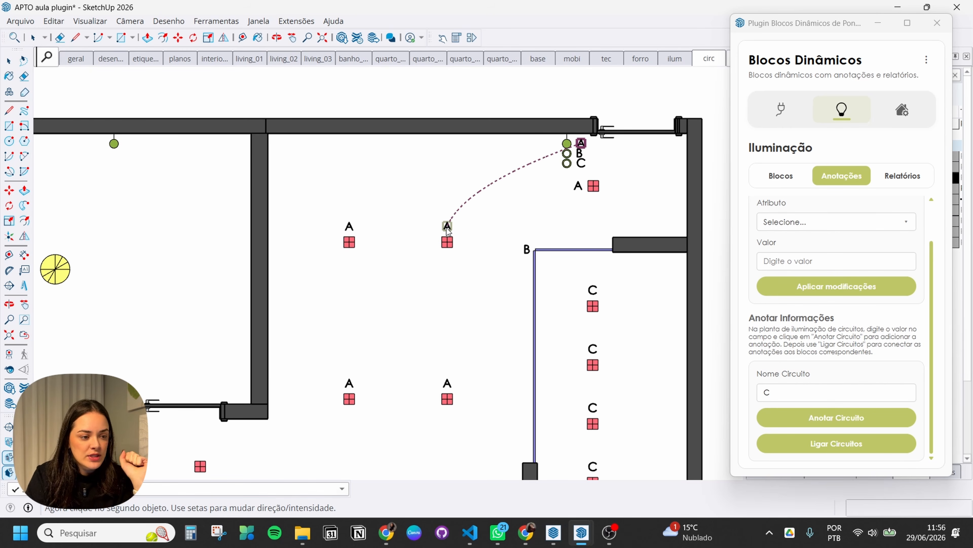
pyautogui.click(446, 227)
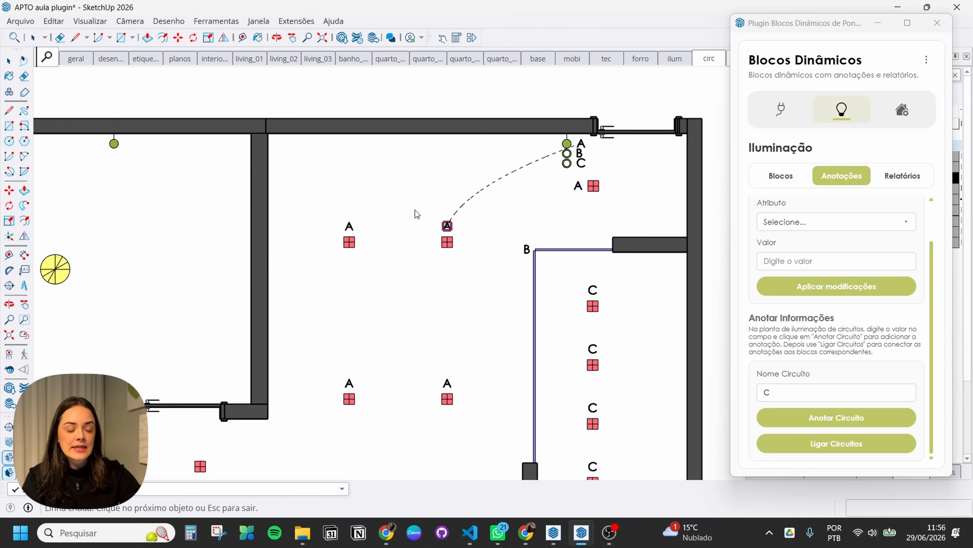
pyautogui.click(354, 228)
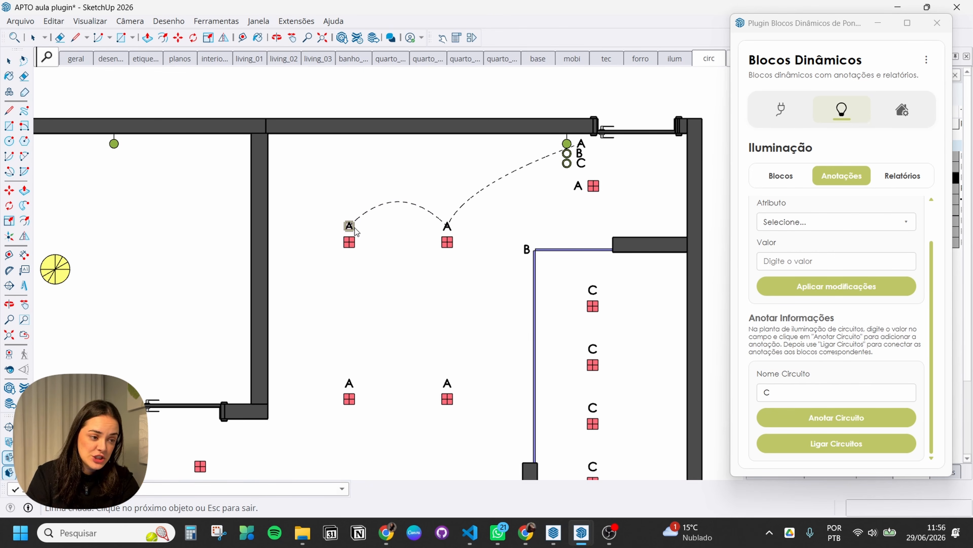
# Step: Continue the dashed A link through both A labels of the middle row and back up to the label nearest the entrance
pyautogui.click(353, 384)
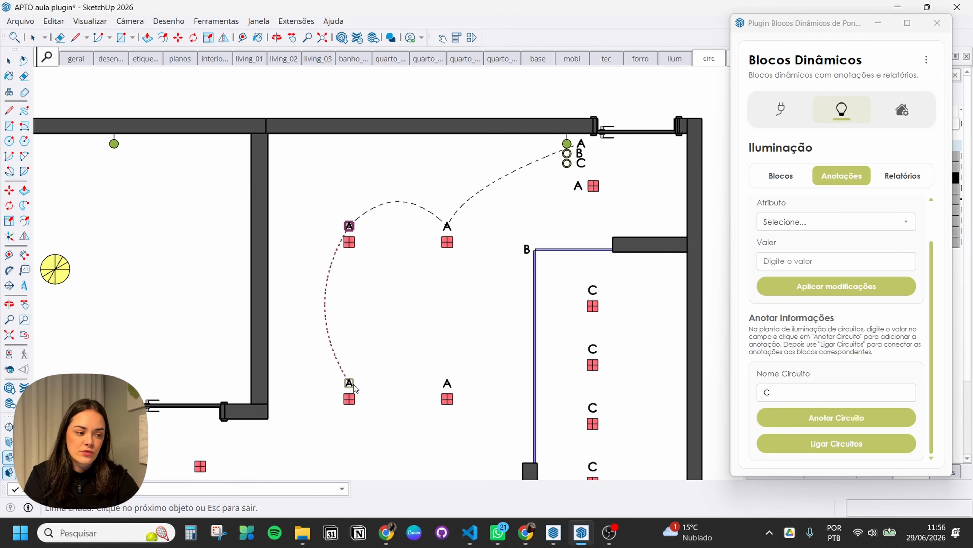
pyautogui.click(447, 383)
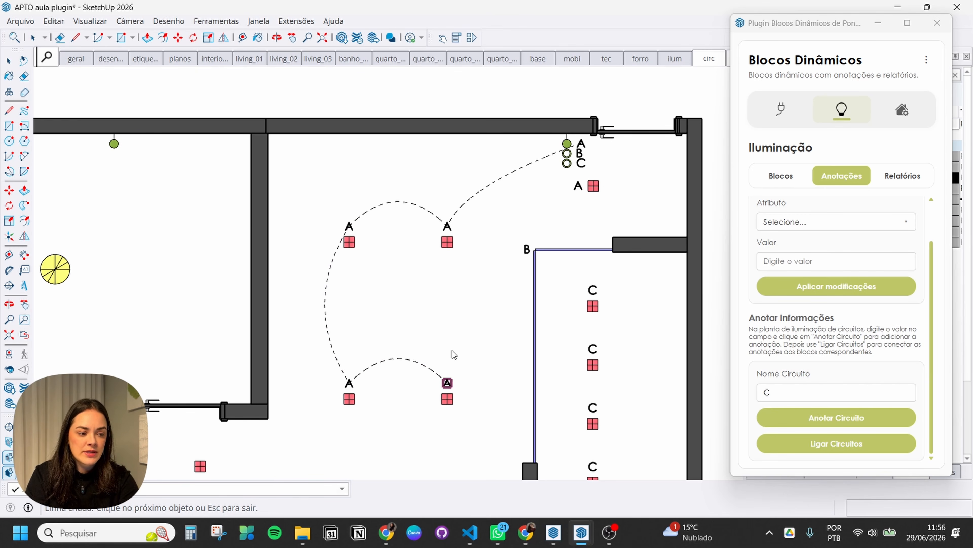
pyautogui.click(448, 227)
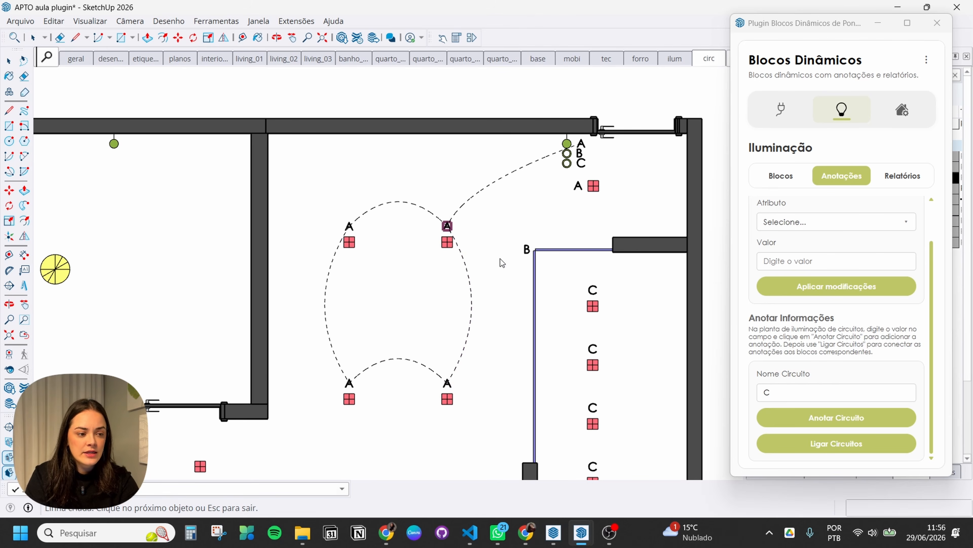
pyautogui.press('Escape')
# Step: Erase the dashed arc joining the two middle-row A labels in the large room
pyautogui.scroll(-3, 440, 159)
pyautogui.scroll(2, 419, 390)
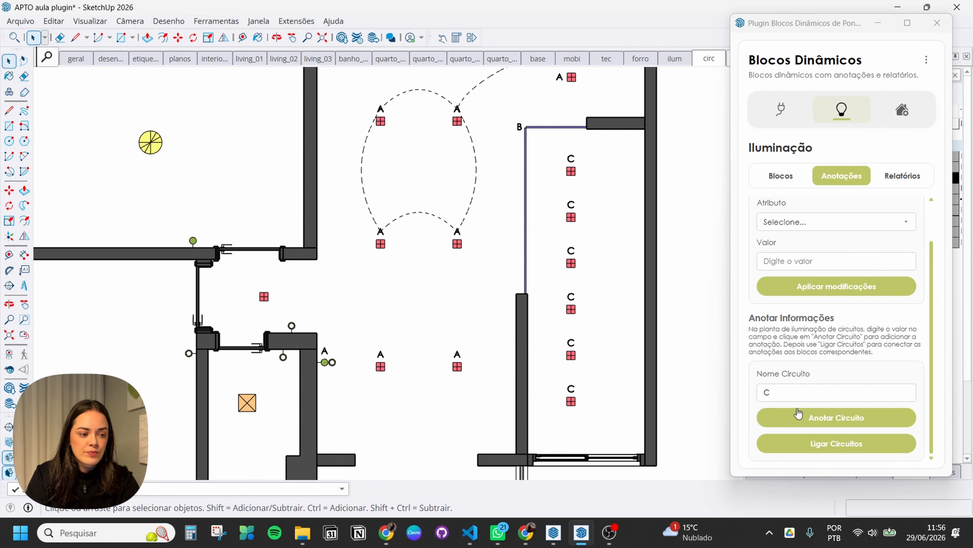
pyautogui.click(867, 449)
pyautogui.click(445, 219)
pyautogui.press('space')
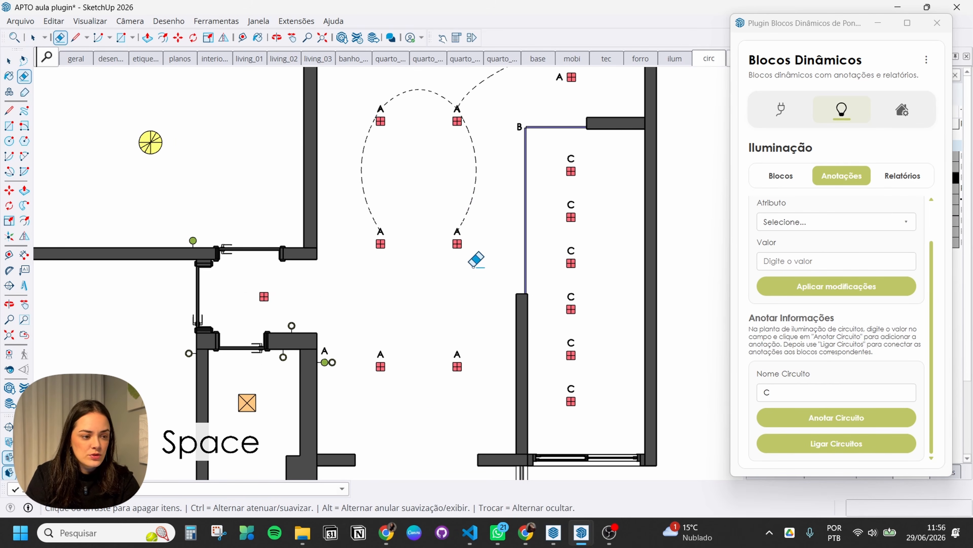
# Step: Link the middle row's left A label to the lower row's left A label with a dashed arc
pyautogui.click(828, 446)
pyautogui.click(376, 235)
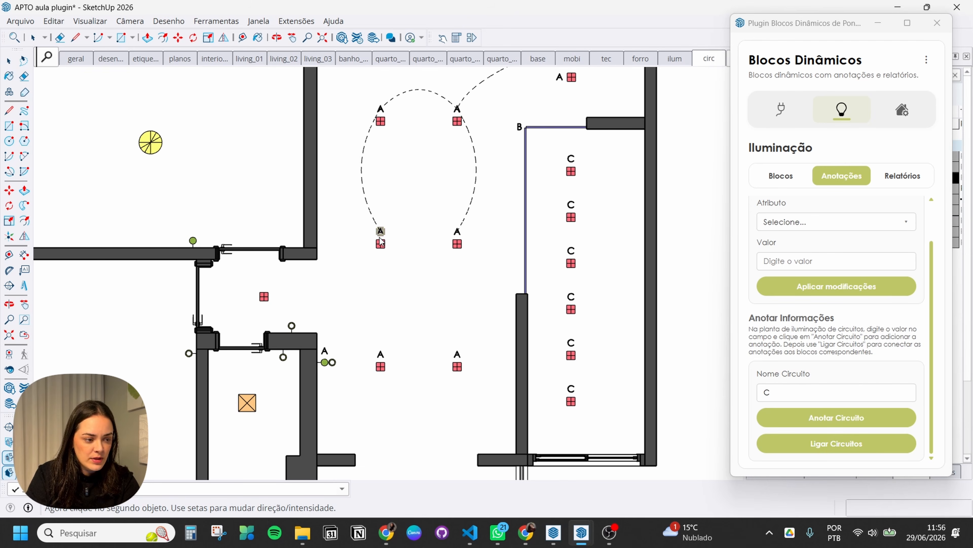
pyautogui.click(381, 355)
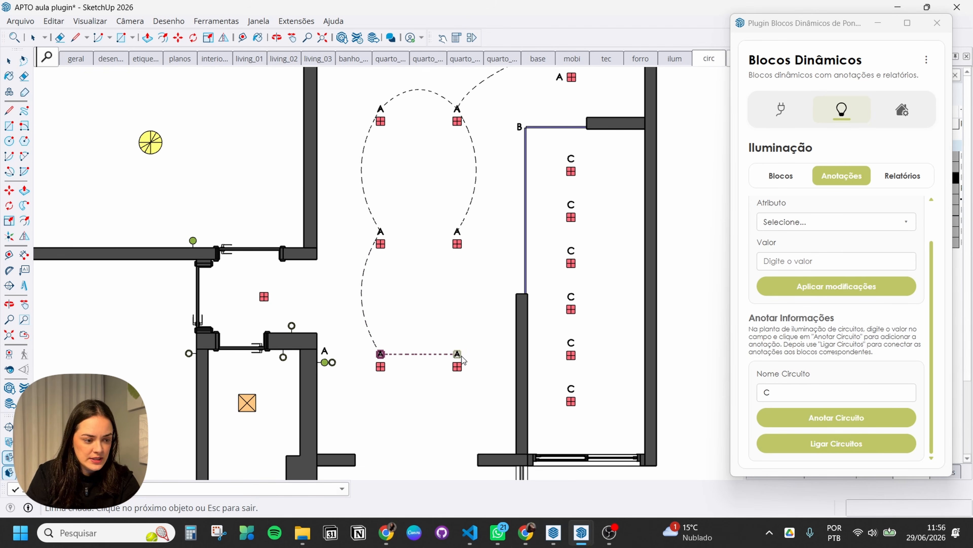
pyautogui.press('Escape')
# Step: Link the two lower-row A labels and continue the dashed arc up to the middle row's right A label
pyautogui.click(821, 443)
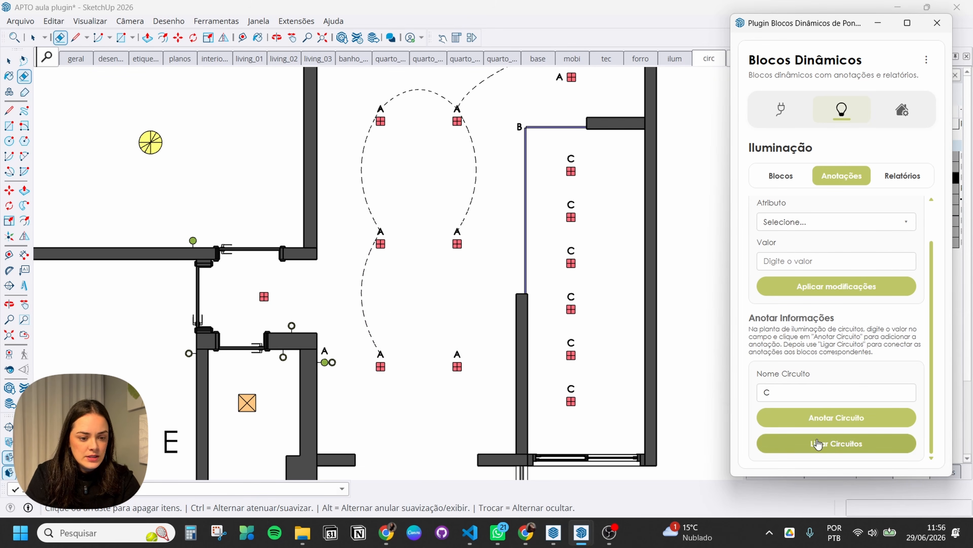
pyautogui.click(381, 356)
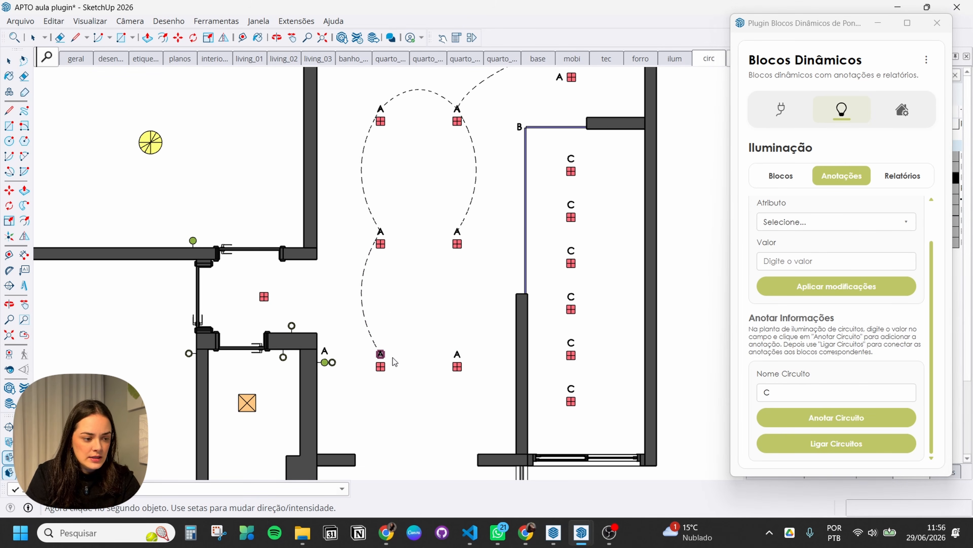
pyautogui.click(457, 355)
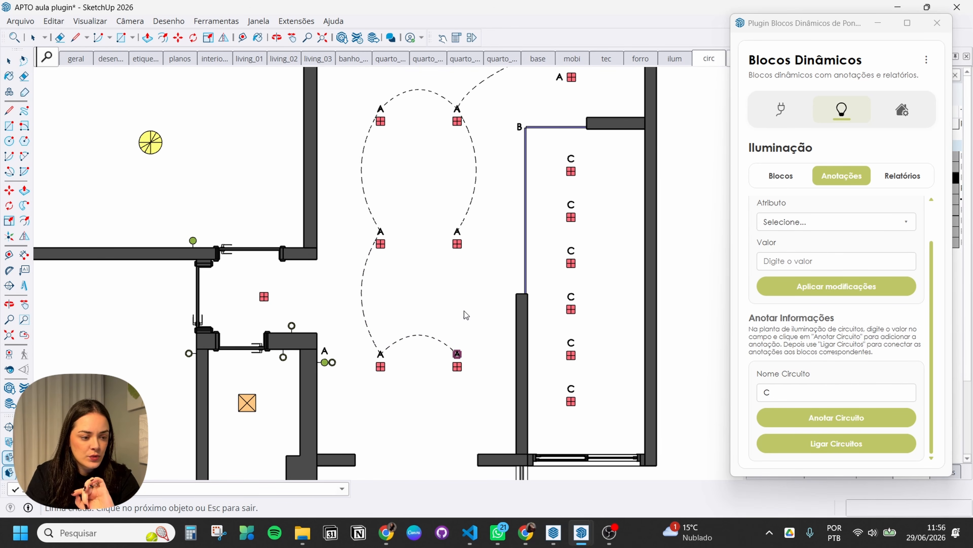
pyautogui.scroll(2, 458, 232)
pyautogui.click(458, 232)
pyautogui.scroll(-4, 409, 342)
pyautogui.press('Escape')
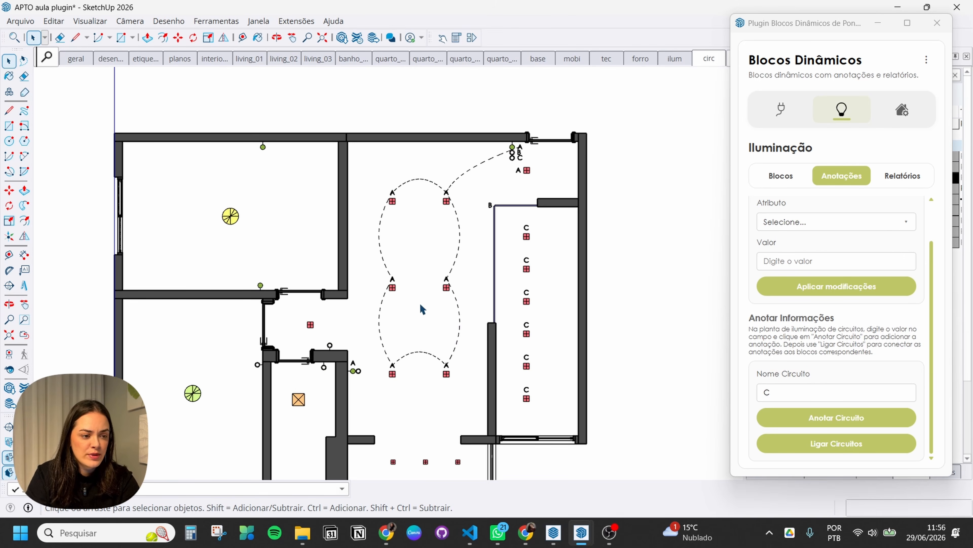
# Step: Link the lower row's left A label to the A label of the switch beside the hallway opening
pyautogui.scroll(3, 383, 368)
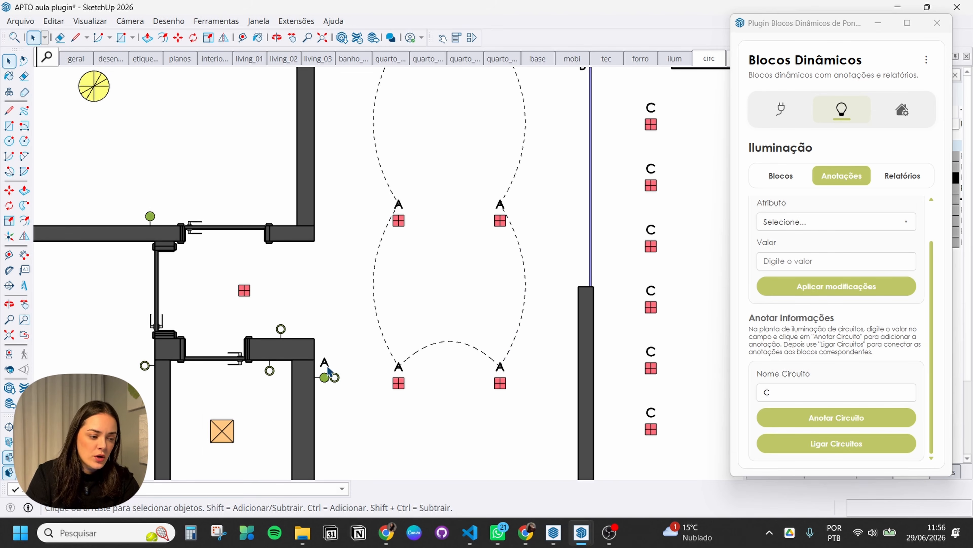
pyautogui.click(825, 445)
pyautogui.scroll(1, 381, 414)
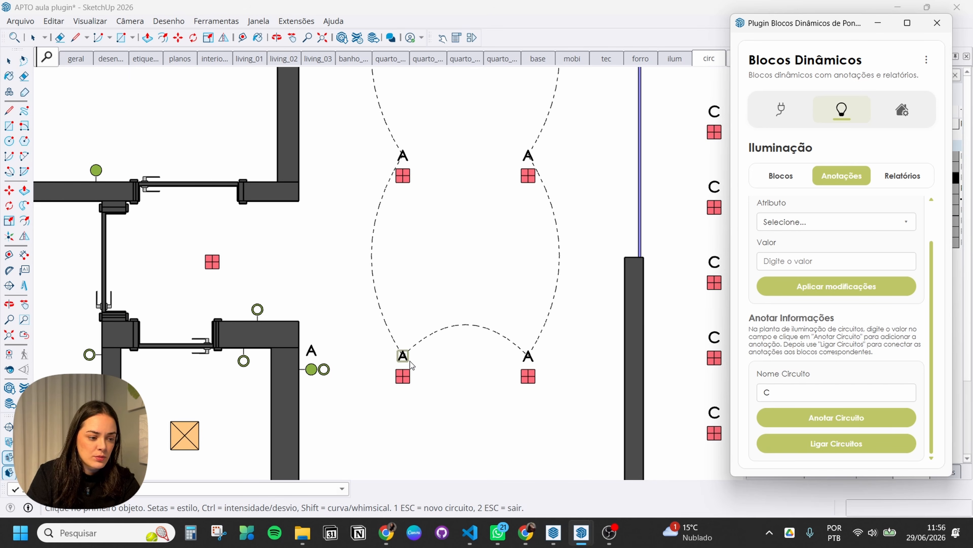
pyautogui.click(407, 358)
pyautogui.click(312, 349)
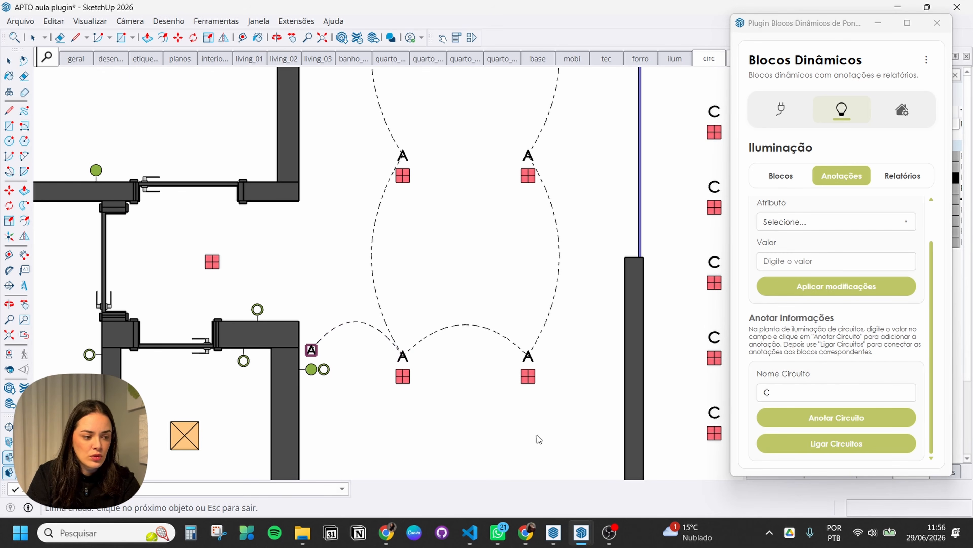
# Step: Link the entrance switch's B label to the B label at the corner of the linear light
pyautogui.scroll(-4, 537, 437)
pyautogui.scroll(2, 628, 199)
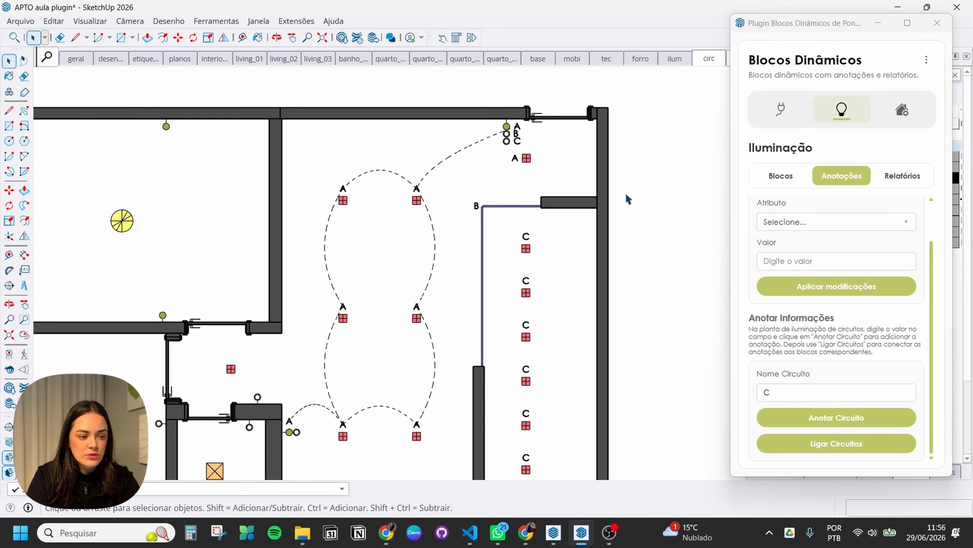
pyautogui.click(837, 443)
pyautogui.scroll(2, 567, 142)
pyautogui.click(498, 132)
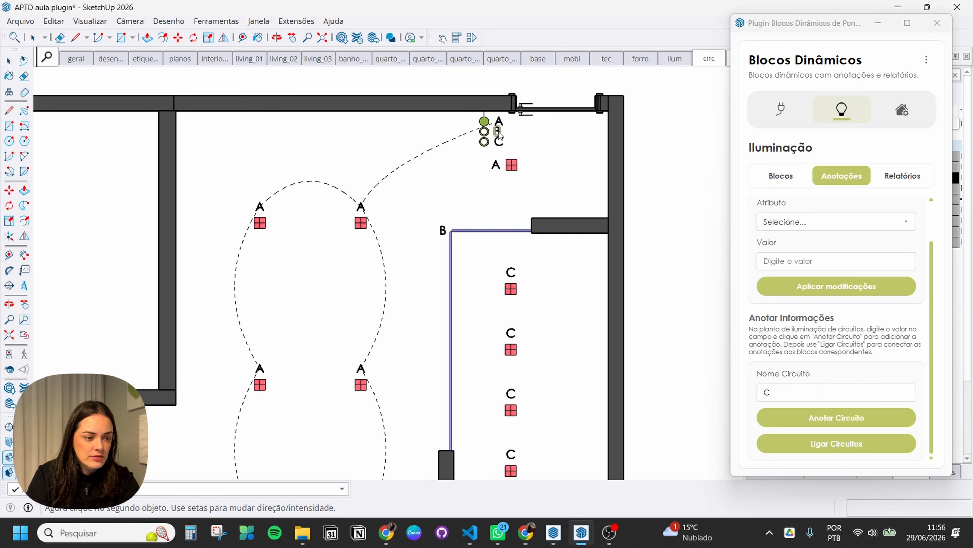
pyautogui.click(443, 235)
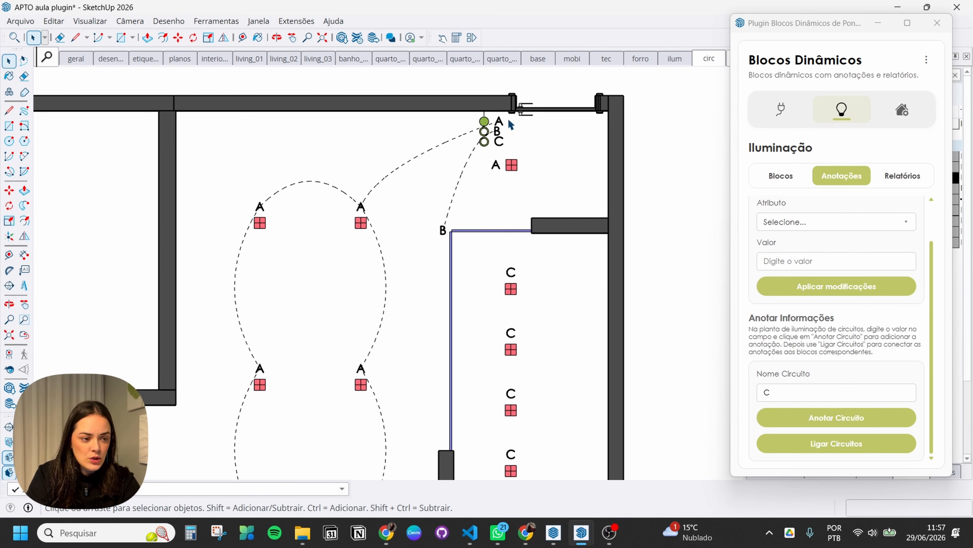
# Step: Link the entrance switch's A label to the A label of the light just below it with a dashed arc
pyautogui.click(825, 441)
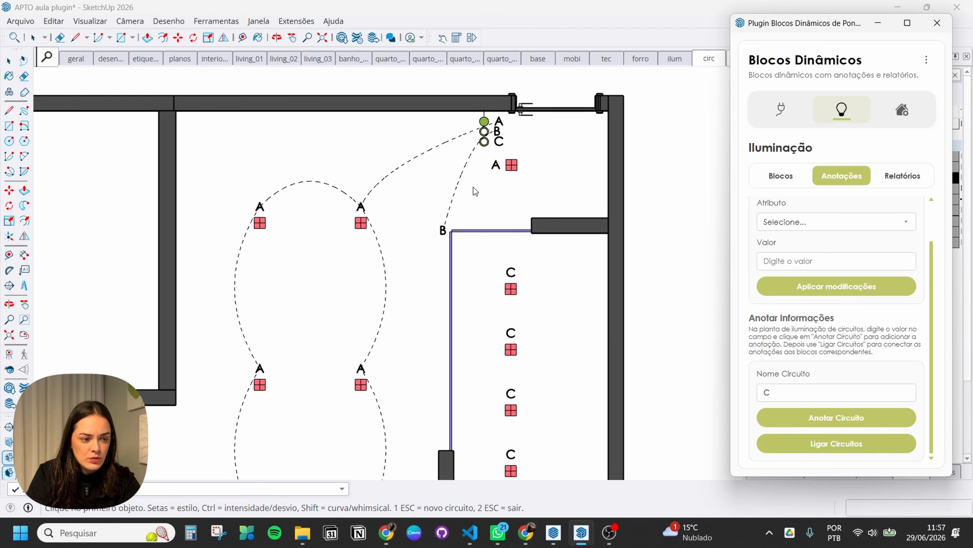
pyautogui.scroll(2, 495, 119)
pyautogui.click(502, 122)
pyautogui.click(499, 185)
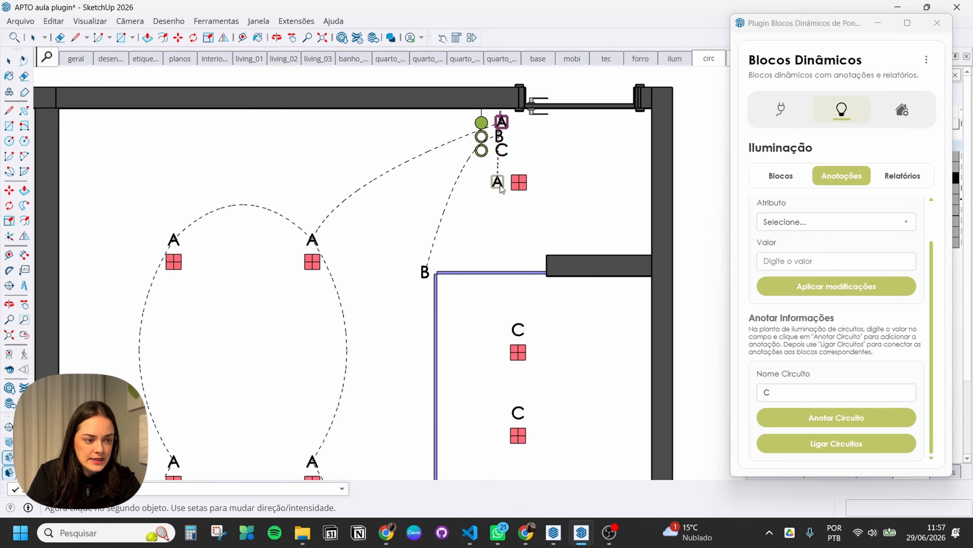
# Step: Link the entrance switch's C label to the first three C labels in the row of lights beyond the wall
pyautogui.scroll(-2, 582, 112)
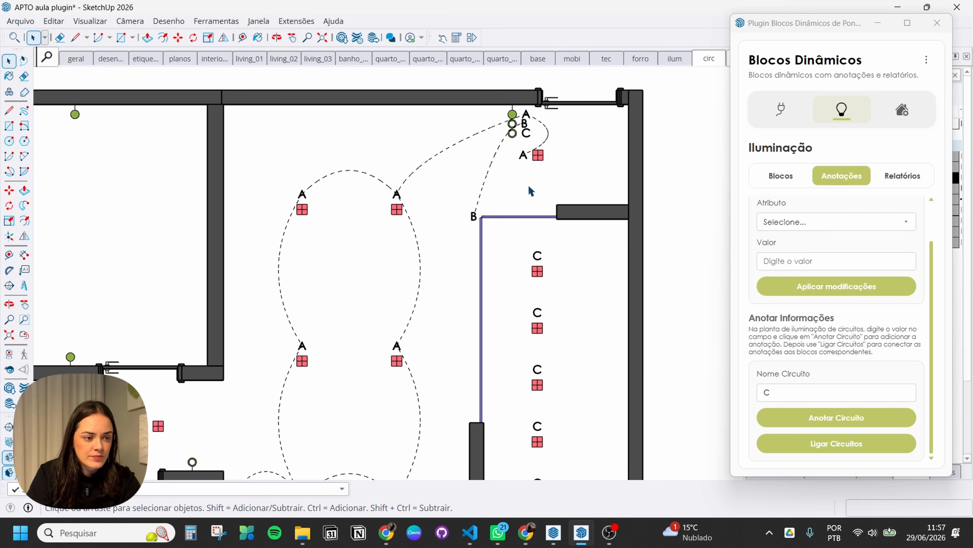
pyautogui.click(819, 447)
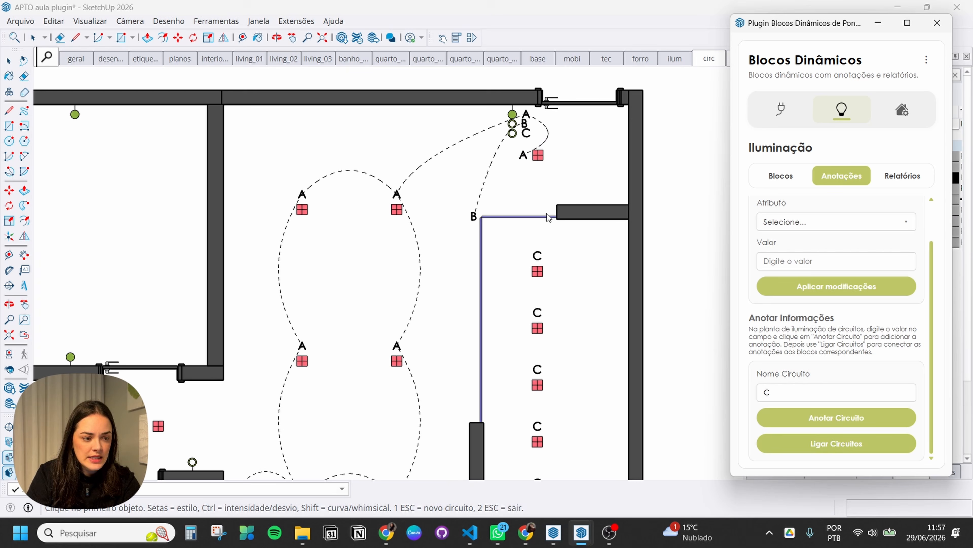
pyautogui.click(524, 135)
pyautogui.click(538, 256)
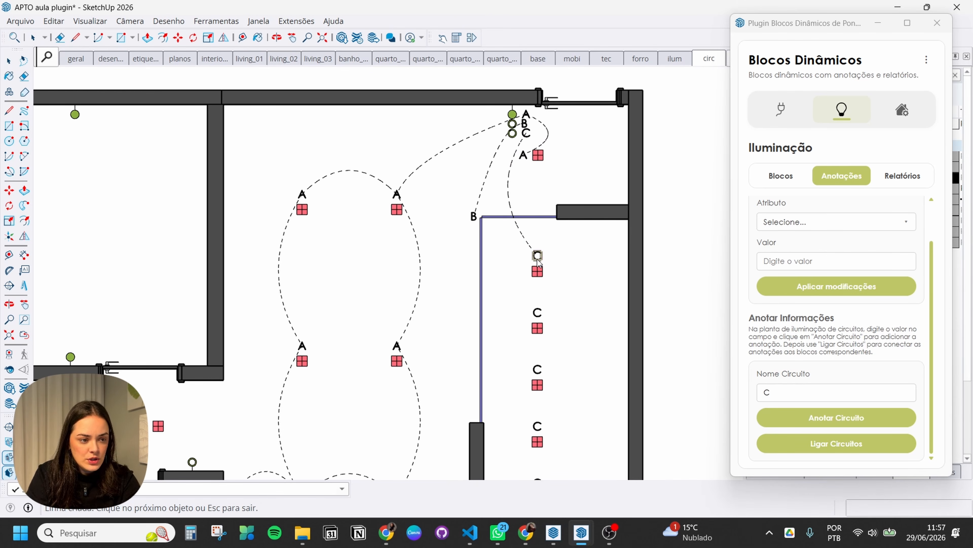
pyautogui.click(539, 314)
pyautogui.click(538, 370)
# Step: Continue the dashed C link through the remaining three C labels down the row and finish the linking
pyautogui.scroll(-2, 538, 246)
pyautogui.scroll(2, 535, 367)
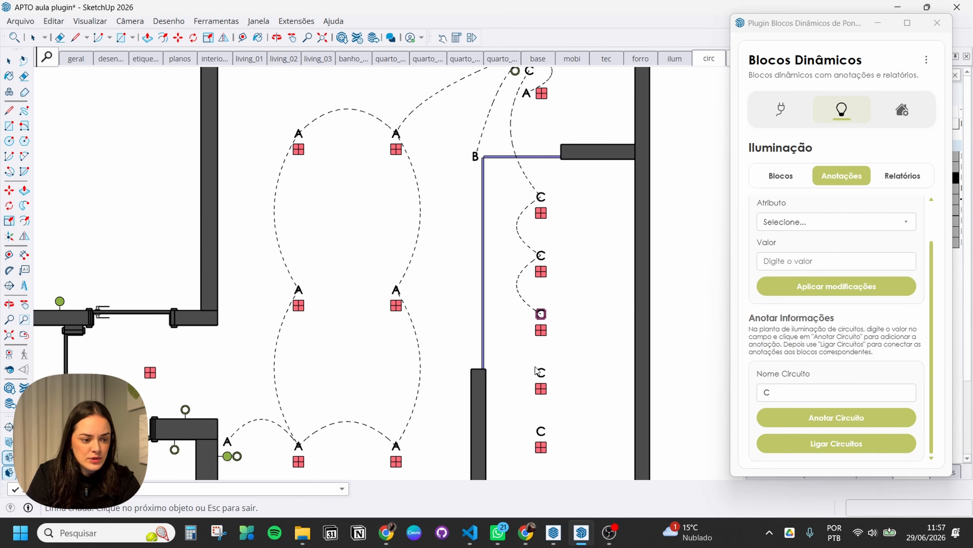
pyautogui.click(538, 371)
pyautogui.scroll(-2, 546, 238)
pyautogui.scroll(1, 550, 379)
pyautogui.click(542, 383)
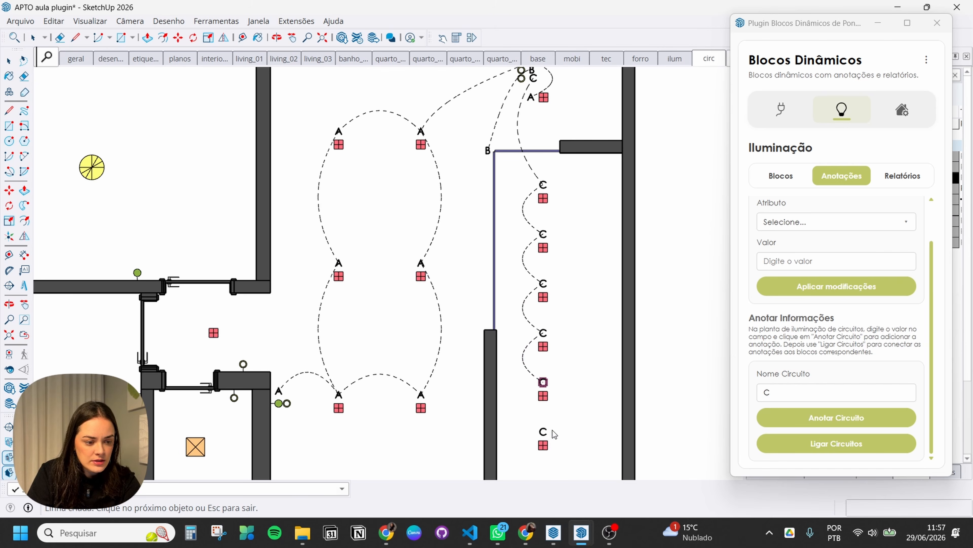
pyautogui.click(543, 432)
pyautogui.press('space')
# Step: Close the plugin window, then widen the tags panel and narrow its name column to expose the Tracejado column
pyautogui.scroll(-2, 604, 345)
pyautogui.scroll(-1, 524, 377)
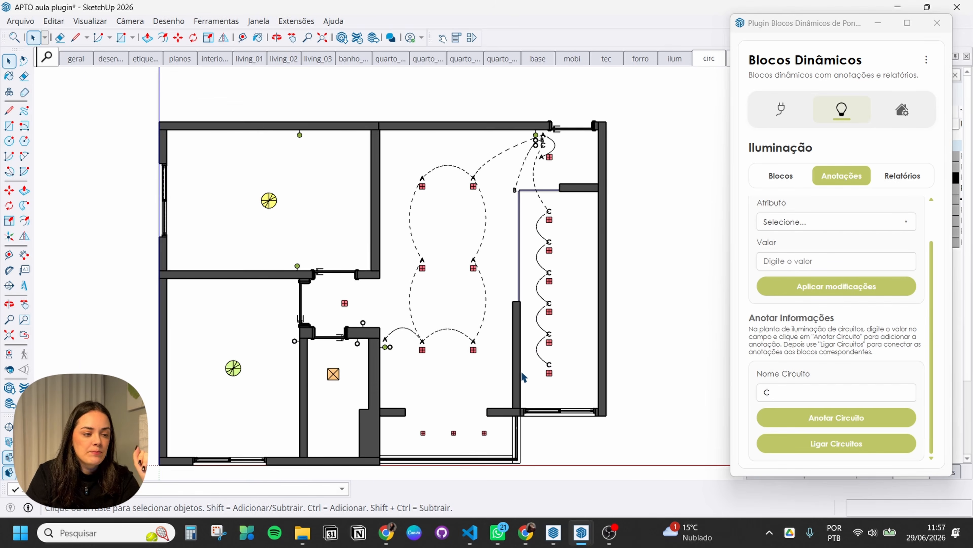
pyautogui.scroll(2, 524, 377)
pyautogui.scroll(-2, 528, 274)
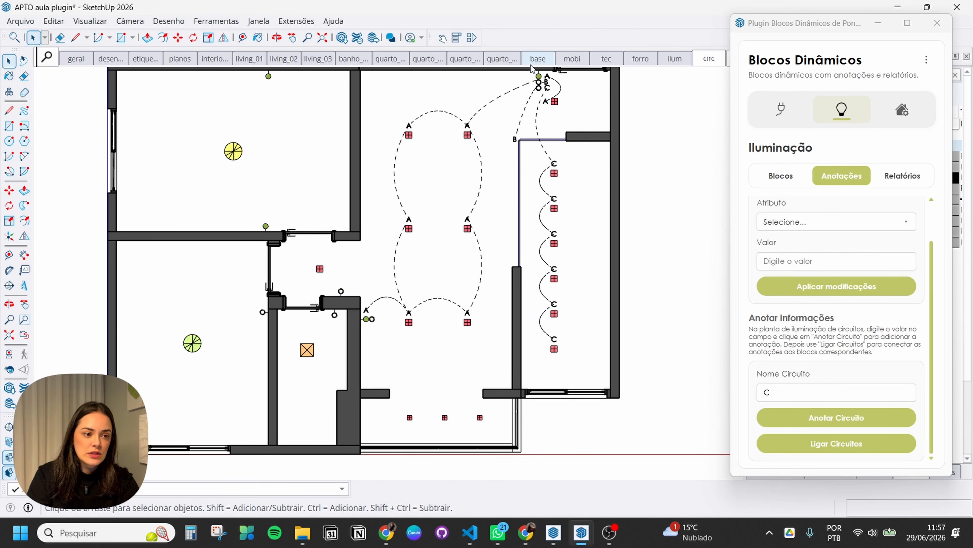
pyautogui.click(937, 23)
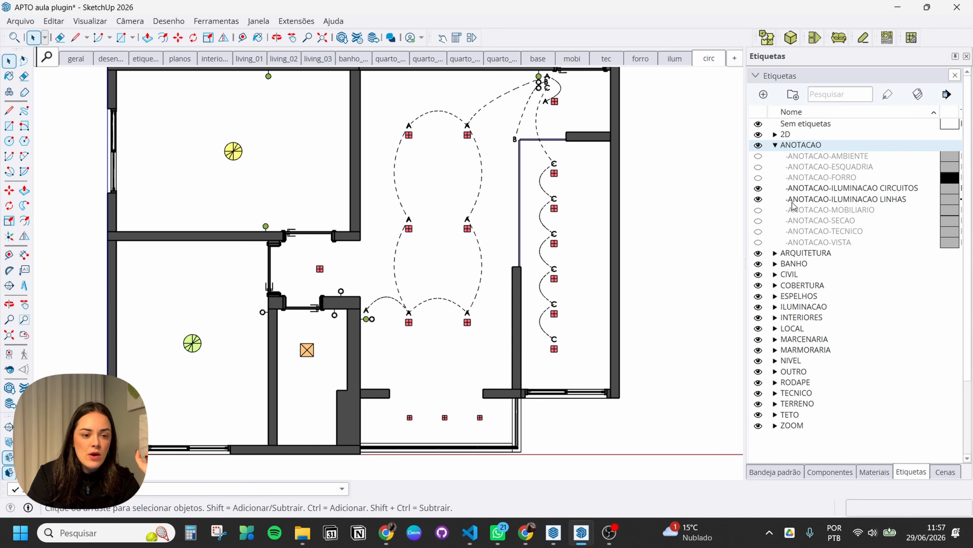
pyautogui.moveTo(745, 216); pyautogui.dragTo(717, 216)
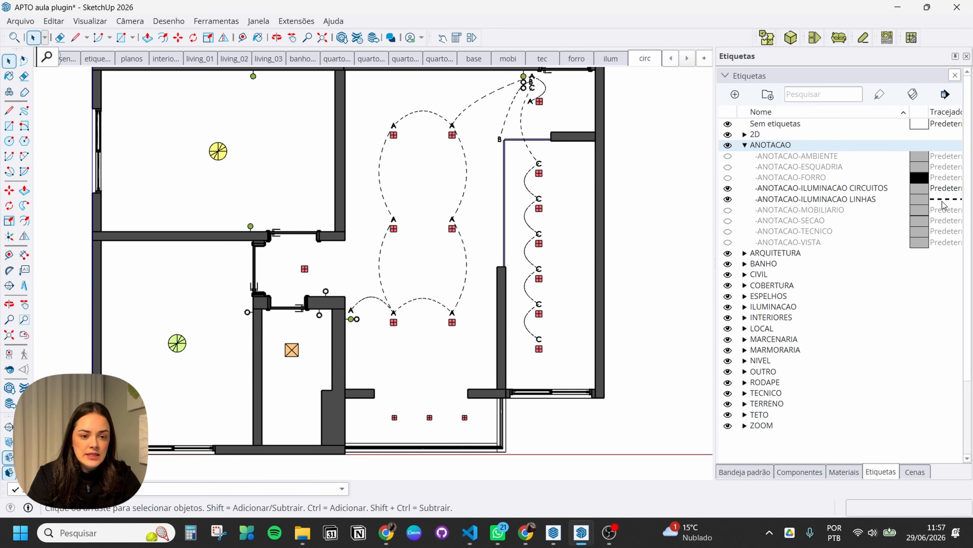
pyautogui.moveTo(911, 112); pyautogui.dragTo(878, 112)
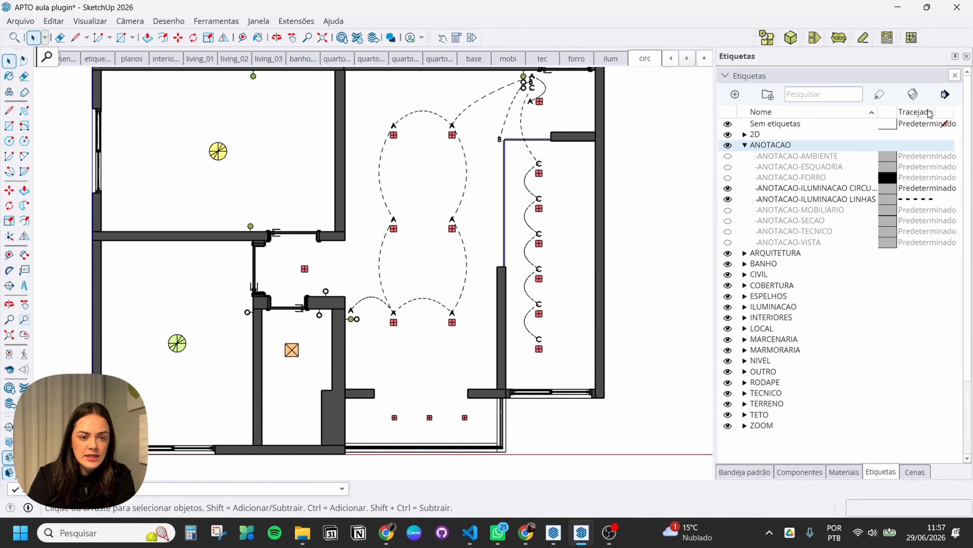
# Step: Try a longer dash pattern on the -ANOTACAO-ILUMINACAO LINHAS tag and restore the short-dash pattern
pyautogui.click(919, 200)
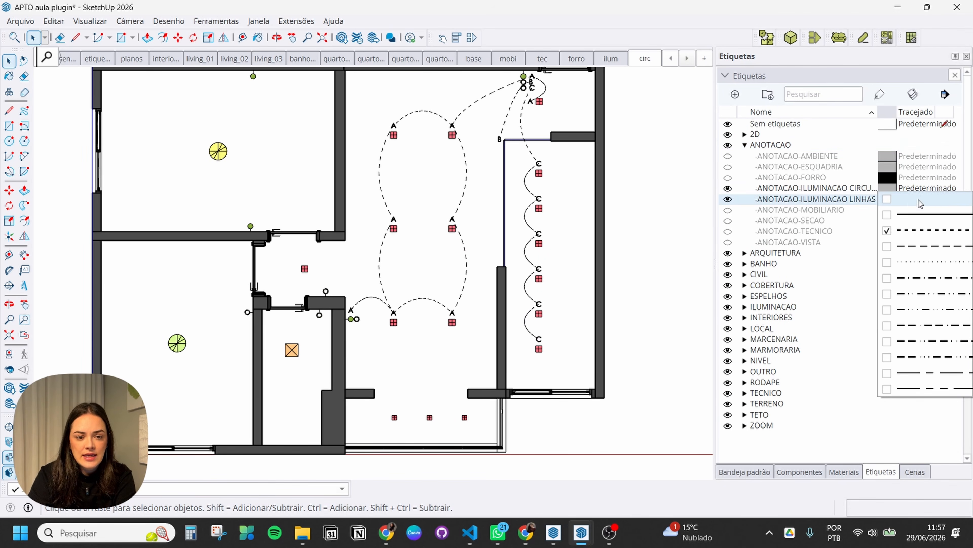
pyautogui.click(920, 252)
pyautogui.scroll(5, 469, 169)
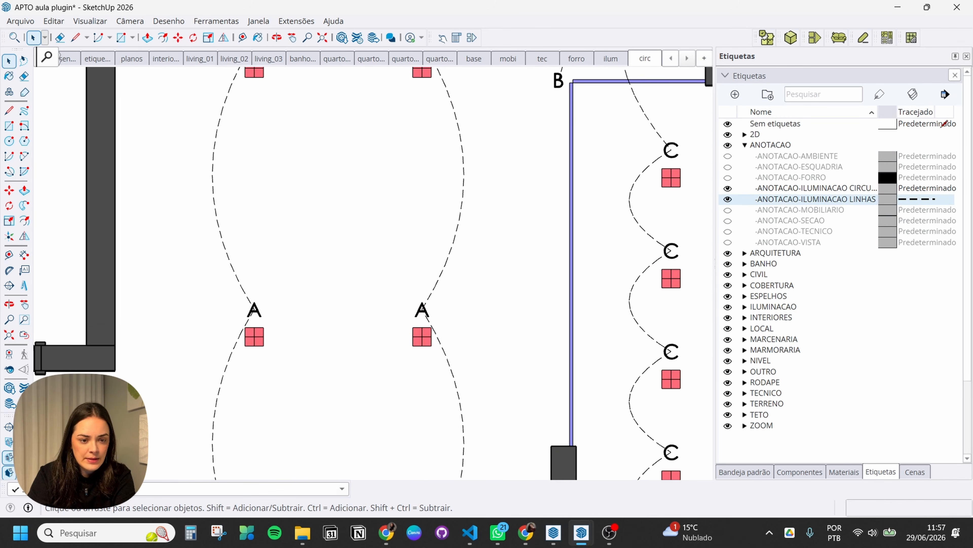
pyautogui.click(921, 200)
pyautogui.click(911, 236)
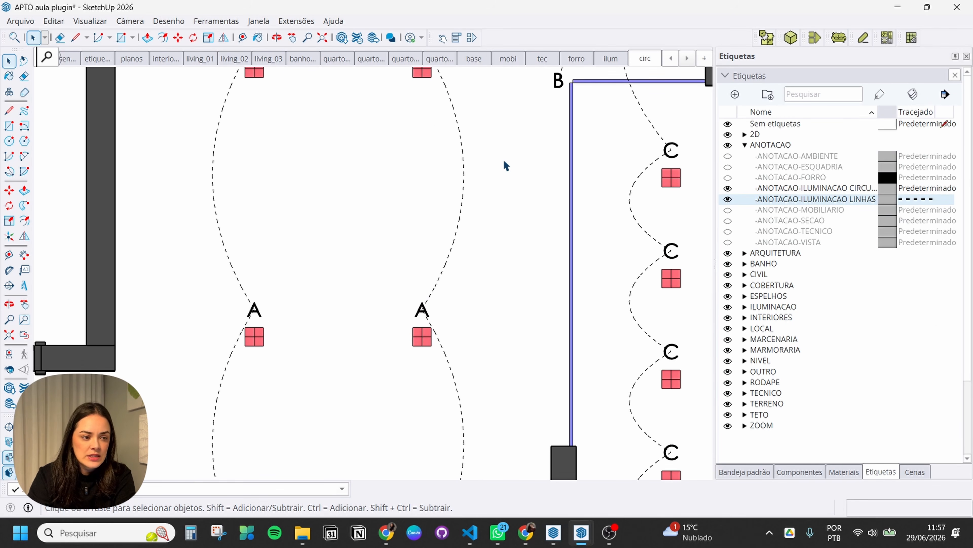
# Step: Inspect the dashed link lines and the dash pattern choices available for the -ANOTACAO-ILUMINACAO LINHAS tag
pyautogui.scroll(-2, 516, 157)
pyautogui.scroll(-1, 558, 186)
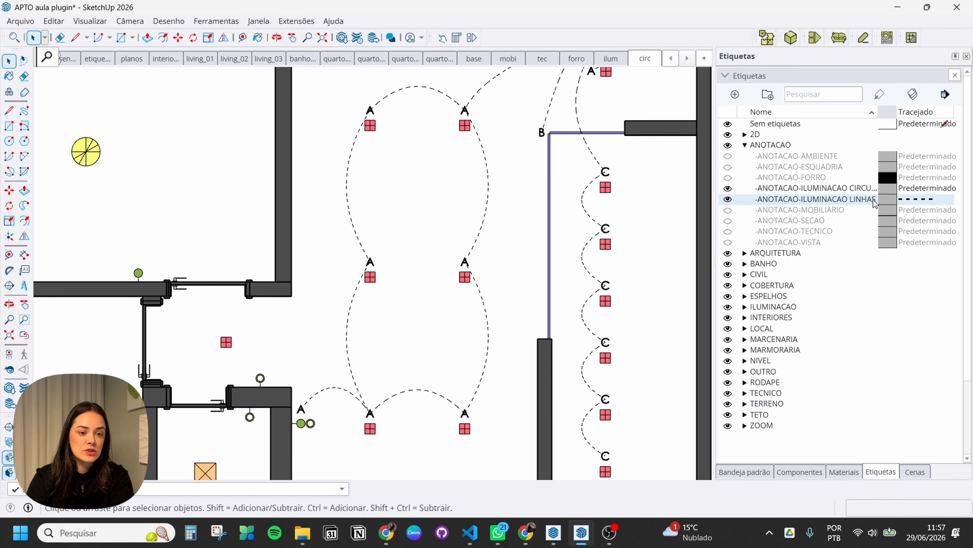
pyautogui.scroll(2, 479, 157)
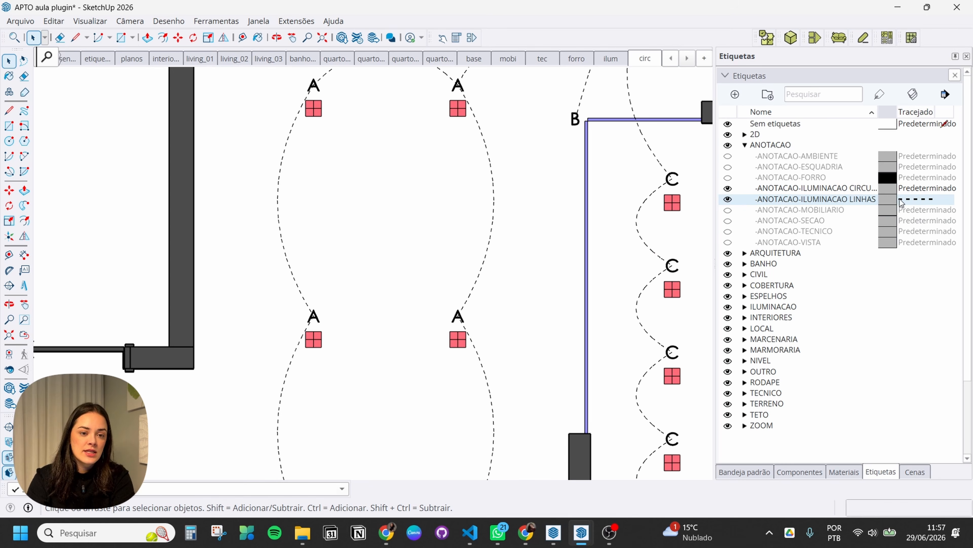
pyautogui.click(935, 199)
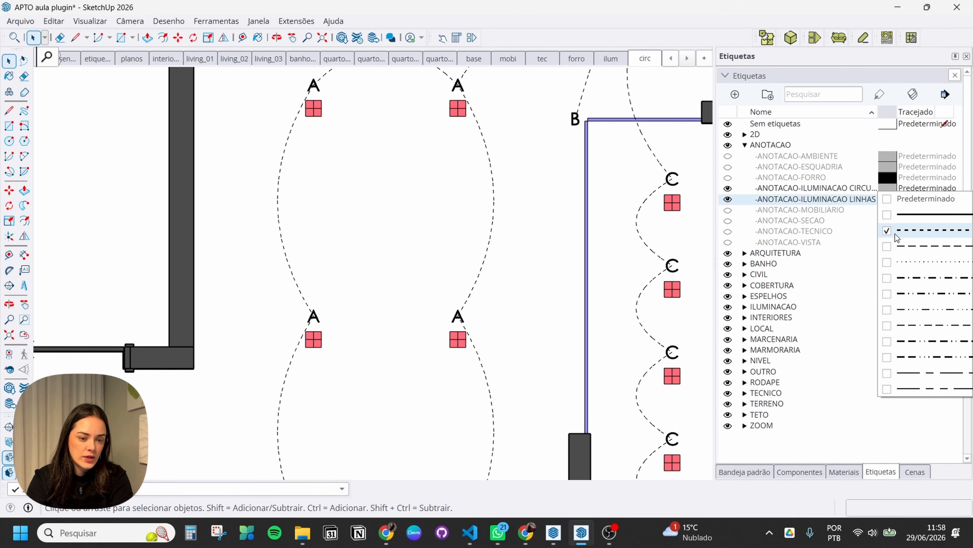
pyautogui.click(550, 213)
pyautogui.scroll(-3, 549, 213)
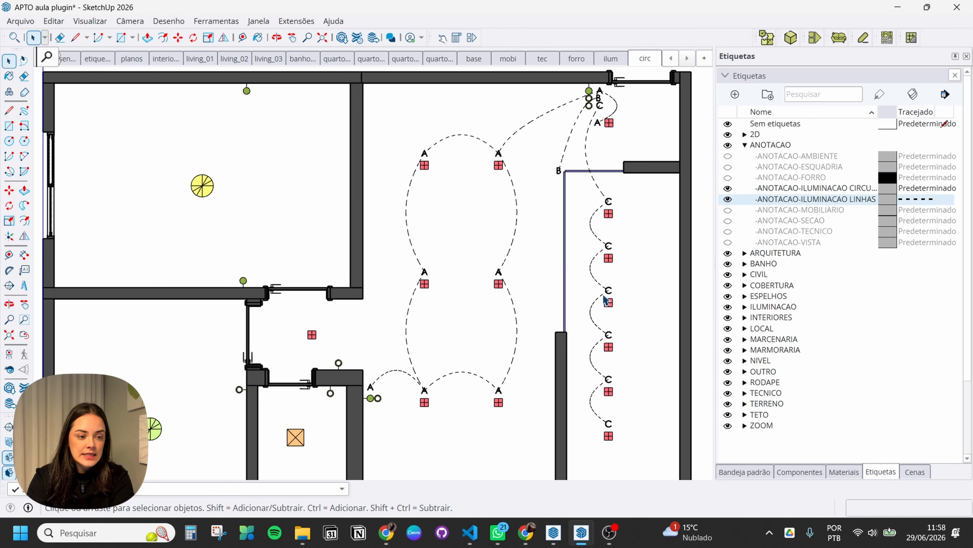
# Step: Narrow the tags panel to enlarge the drawing area and examine the linked circuits across the whole plan, also from a slight tilt
pyautogui.moveTo(715, 290); pyautogui.dragTo(743, 290)
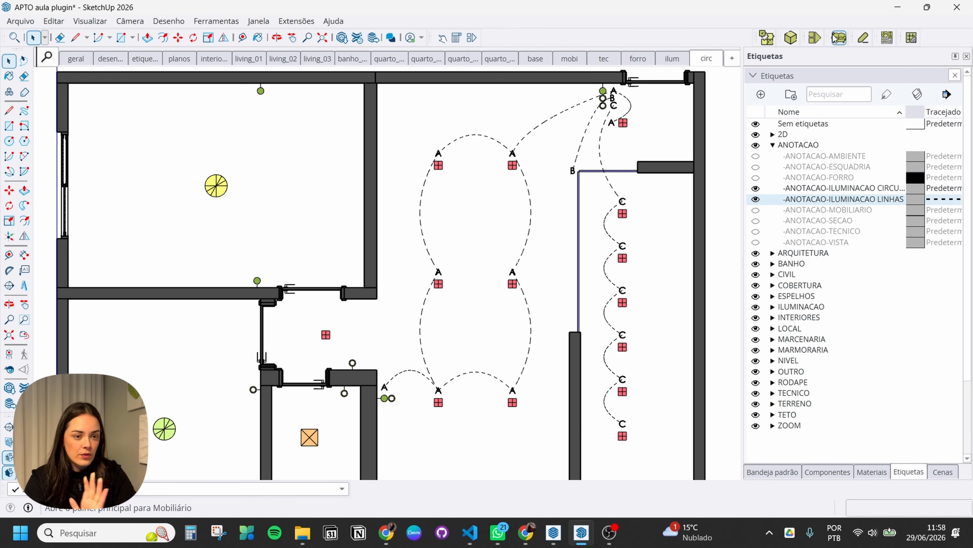
pyautogui.scroll(-3, 497, 224)
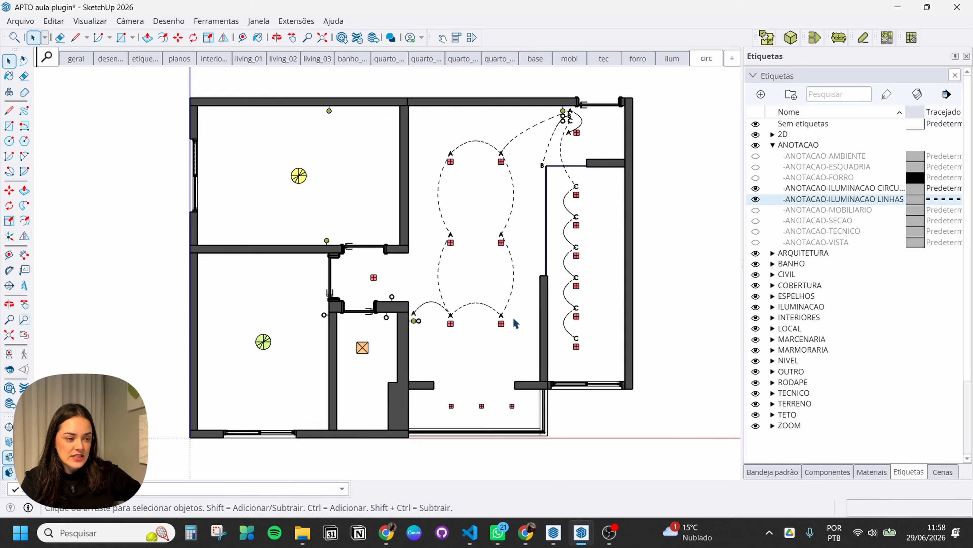
pyautogui.scroll(3, 514, 323)
pyautogui.scroll(-2, 492, 422)
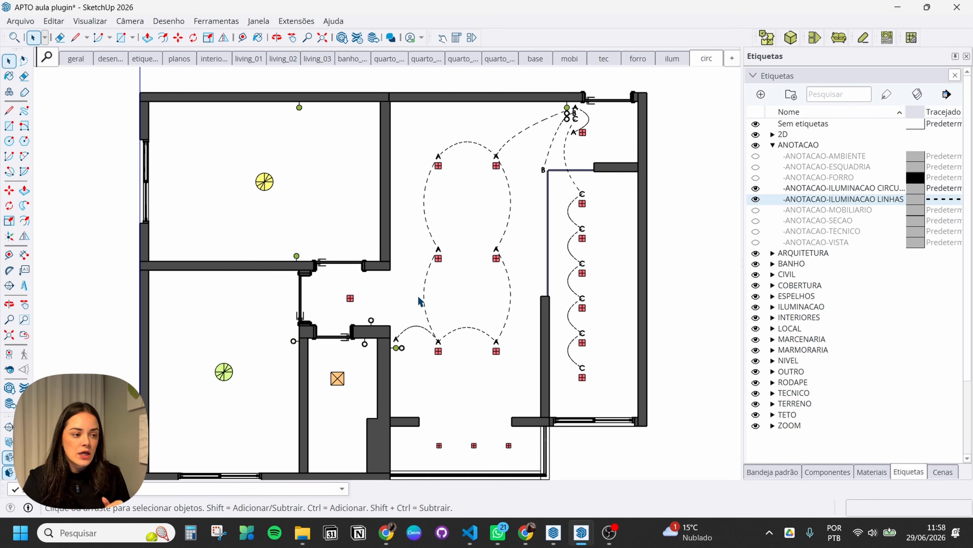
pyautogui.moveTo(418, 302)
pyautogui.mouseDown(button='middle')
pyautogui.moveTo(491, 186)
pyautogui.moveTo(522, 187)
pyautogui.mouseUp(button='middle')
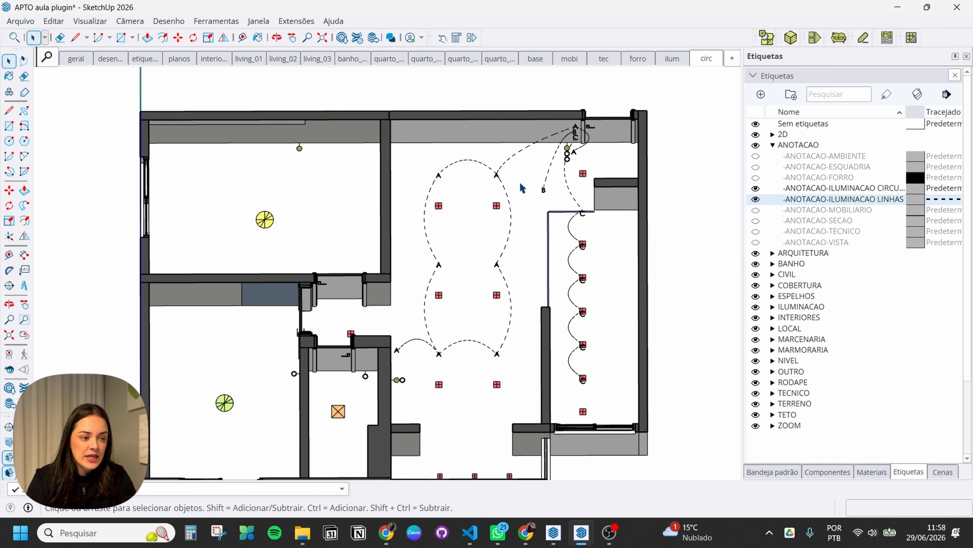
# Step: Insert a wall light point from the standard Iluminação blocks on the living room's upper wall and return to the circ scene
pyautogui.click(797, 41)
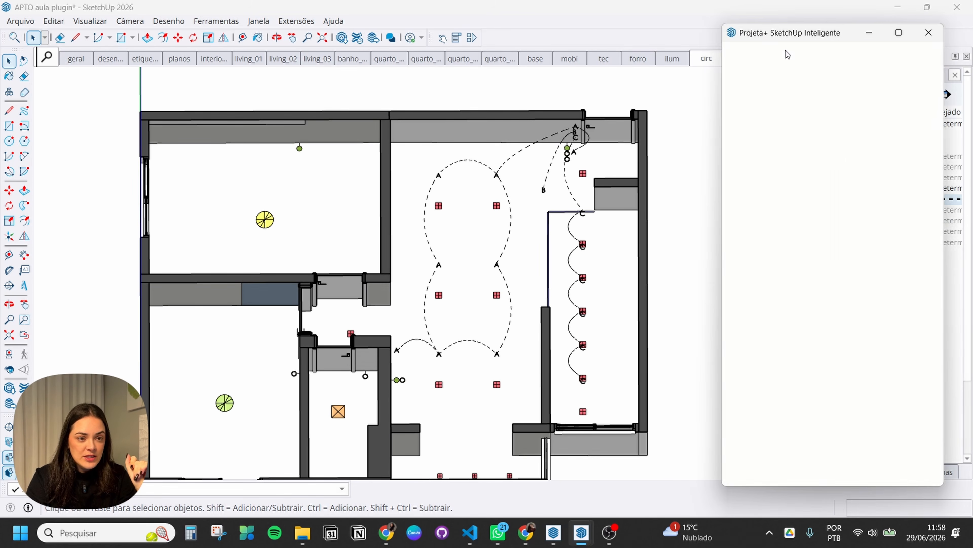
pyautogui.click(802, 158)
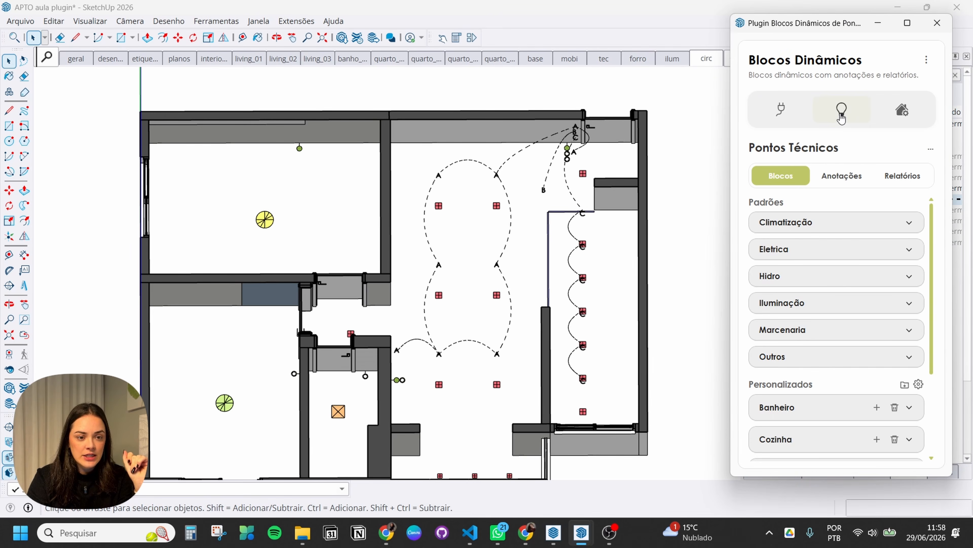
pyautogui.click(789, 303)
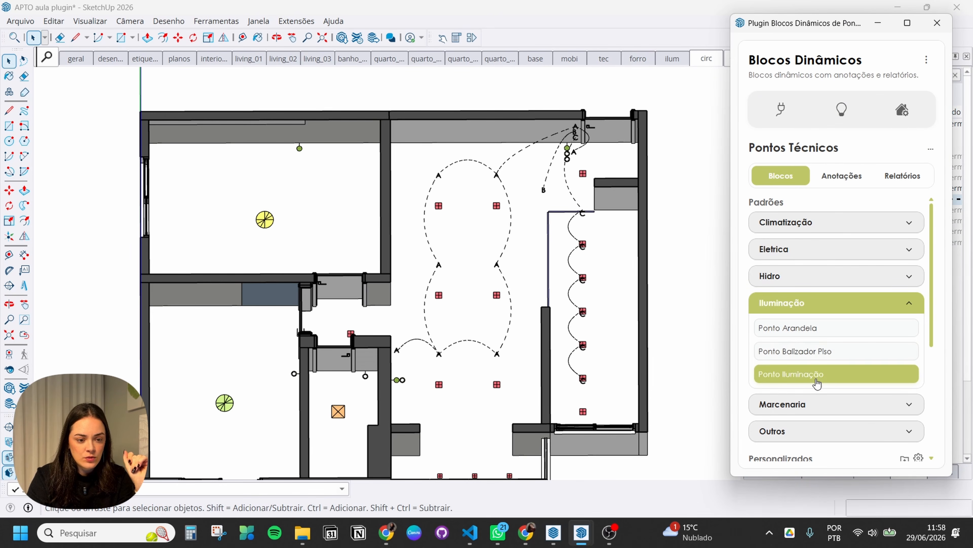
pyautogui.click(812, 374)
pyautogui.scroll(2, 460, 138)
pyautogui.click(478, 145)
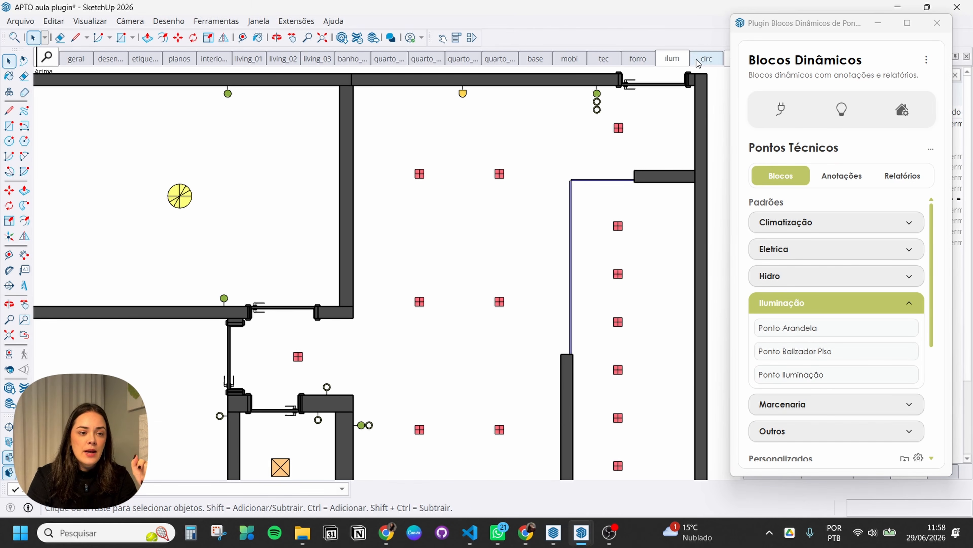
pyautogui.click(707, 59)
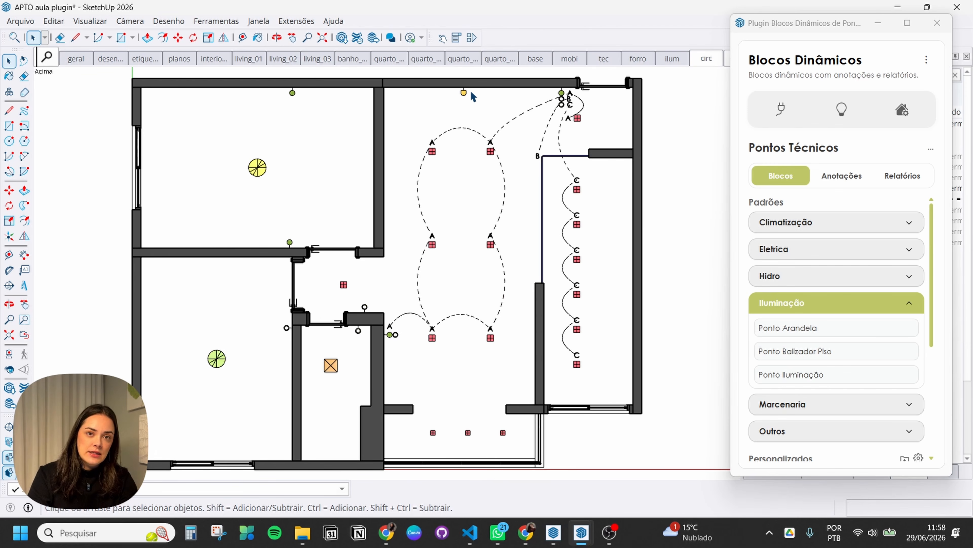
# Step: Annotate the new wall light point with the circuit name A beside its symbol
pyautogui.scroll(2, 598, 120)
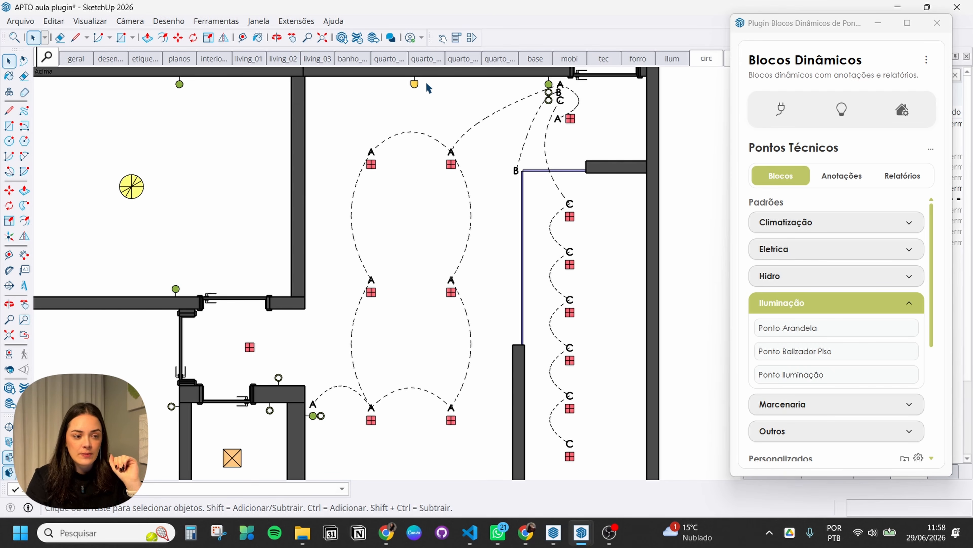
pyautogui.scroll(2, 431, 87)
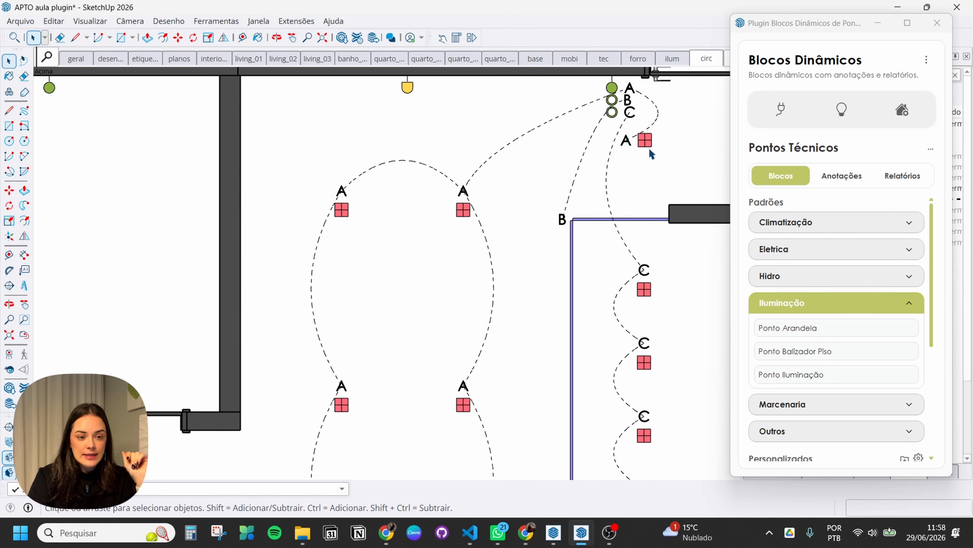
pyautogui.click(842, 110)
pyautogui.click(858, 176)
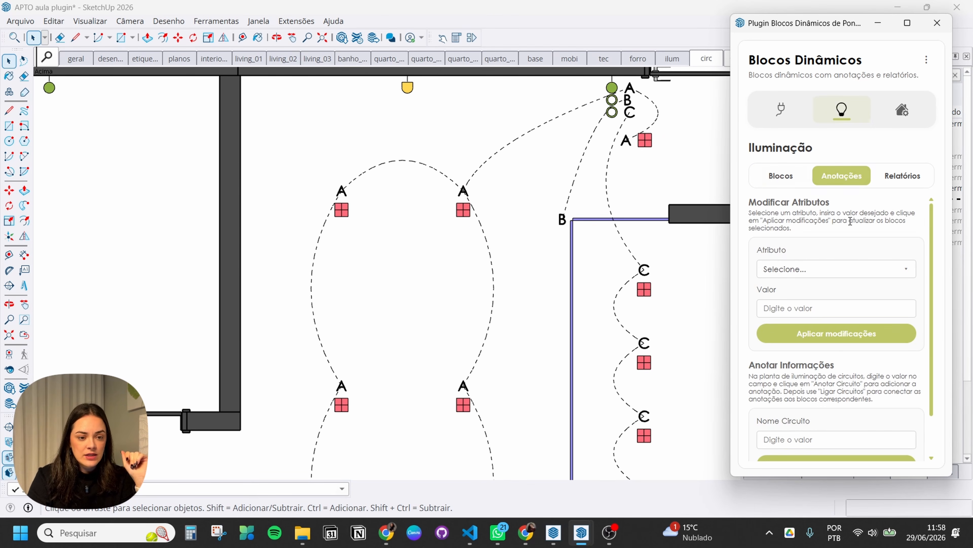
pyautogui.click(794, 440)
pyautogui.scroll(-1, 793, 440)
pyautogui.write('A')
pyautogui.click(820, 420)
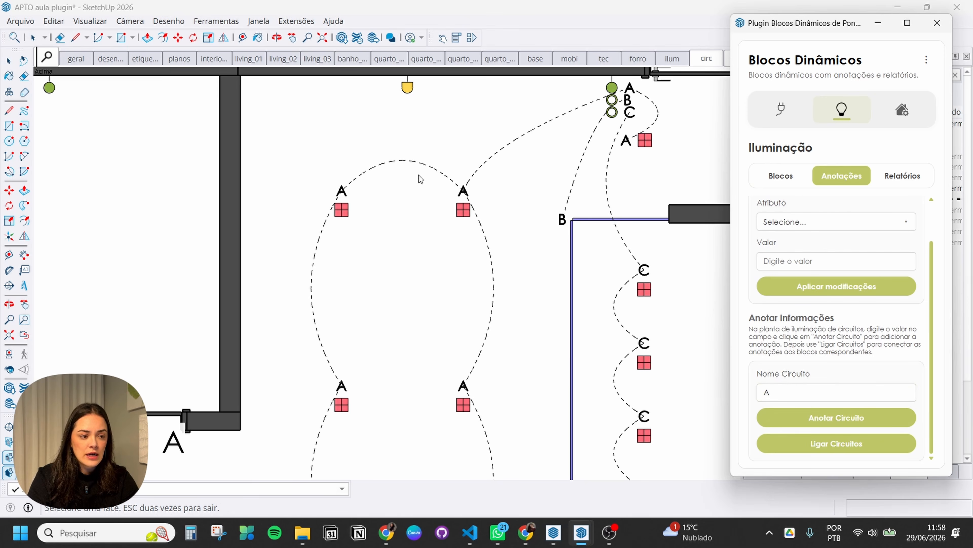
pyautogui.scroll(2, 410, 85)
pyautogui.click(412, 84)
pyautogui.click(412, 84)
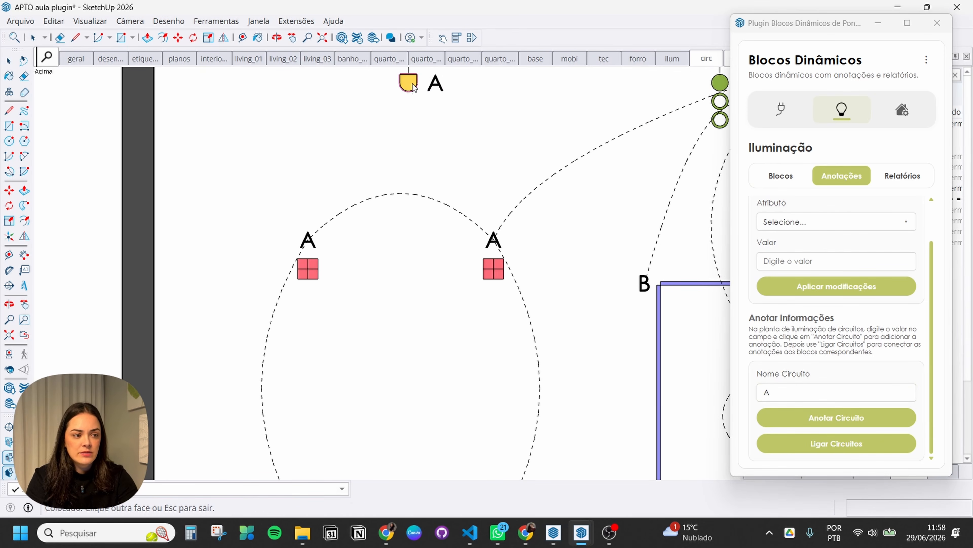
# Step: Link the wall light's A label to the A label of the nearest ceiling light in the living room and finish linking
pyautogui.scroll(-2, 386, 200)
pyautogui.click(838, 444)
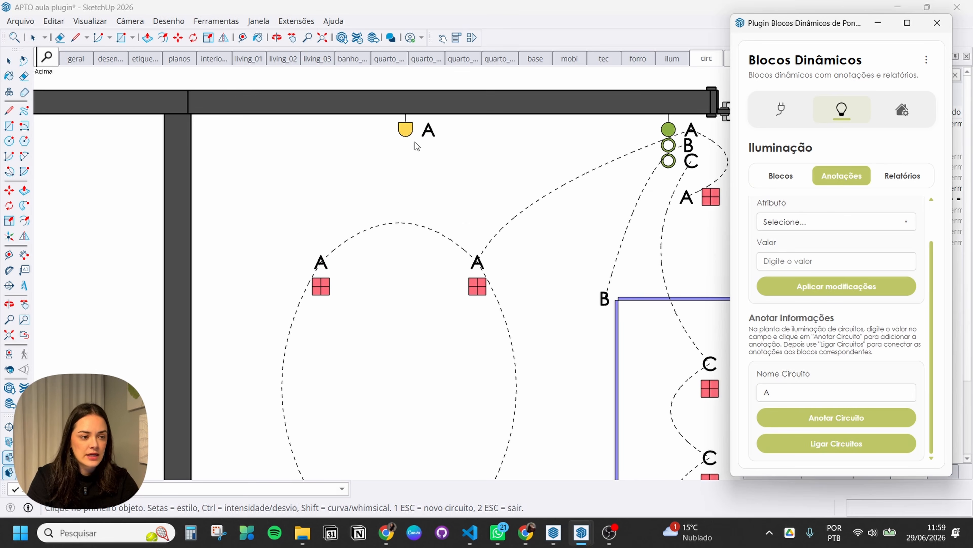
pyautogui.click(427, 131)
pyautogui.scroll(3, 471, 253)
pyautogui.click(490, 278)
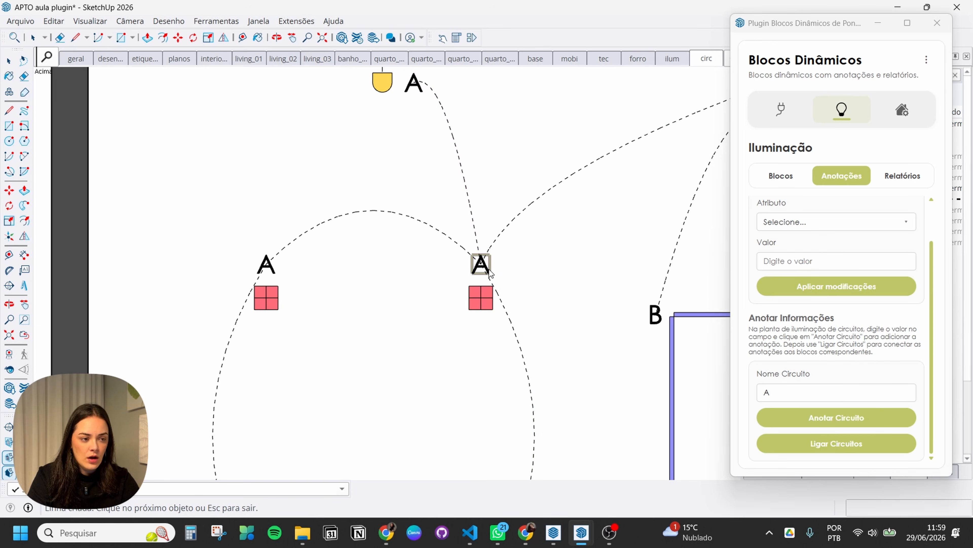
pyautogui.scroll(-4, 489, 269)
pyautogui.press('space')
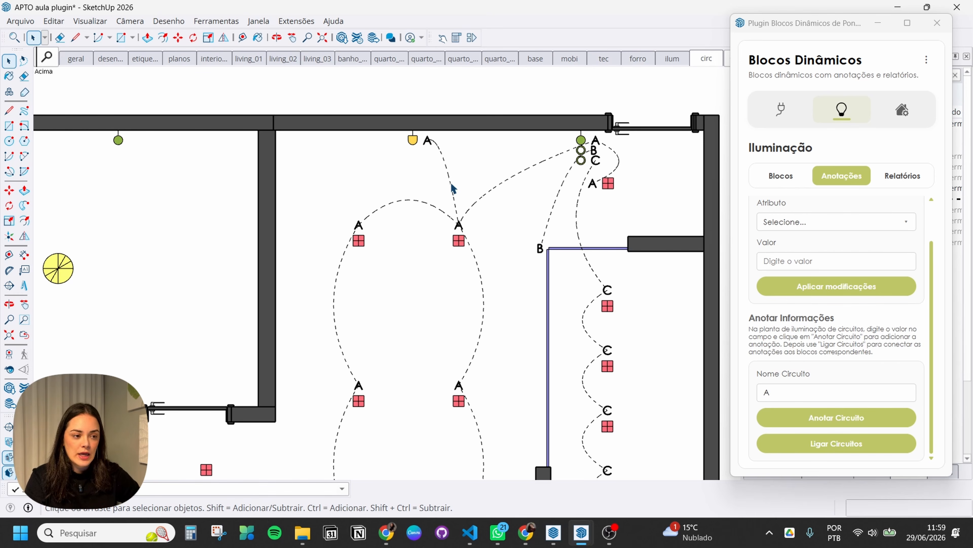
# Step: Erase the entrance switch's link lines and A, B and C labels, plus the A labels of the wall light and entrance light
pyautogui.scroll(-1, 437, 148)
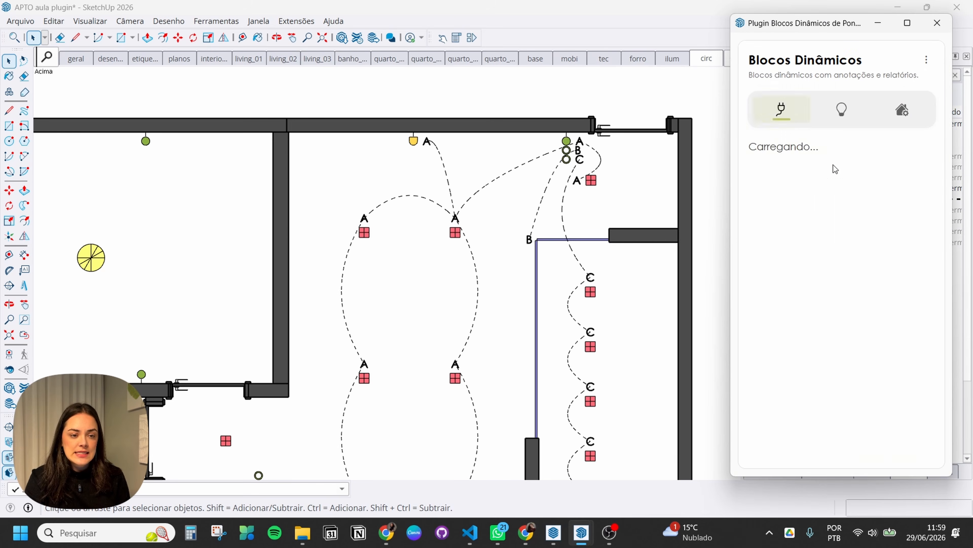
pyautogui.click(799, 303)
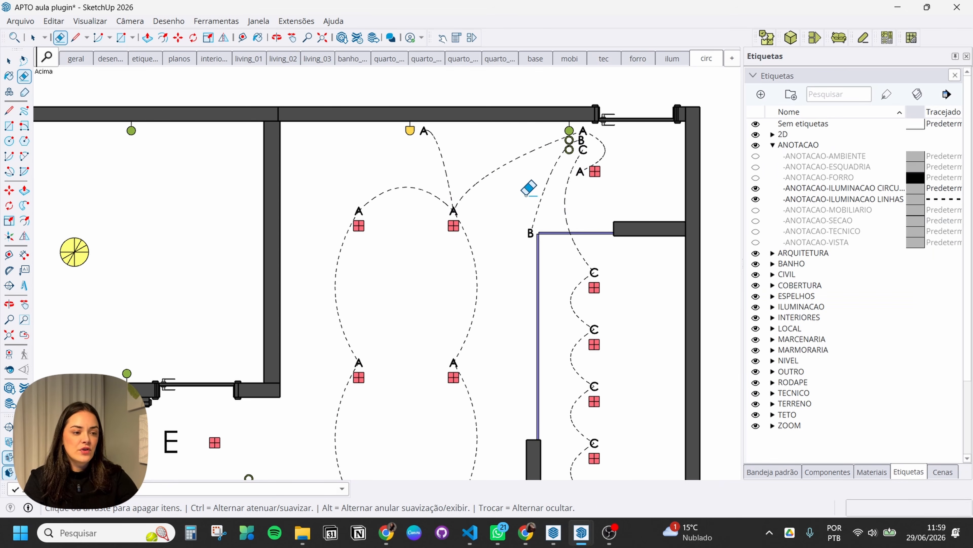
pyautogui.moveTo(527, 189); pyautogui.dragTo(443, 156)
pyautogui.click(426, 133)
pyautogui.moveTo(586, 132); pyautogui.dragTo(582, 151)
pyautogui.click(581, 172)
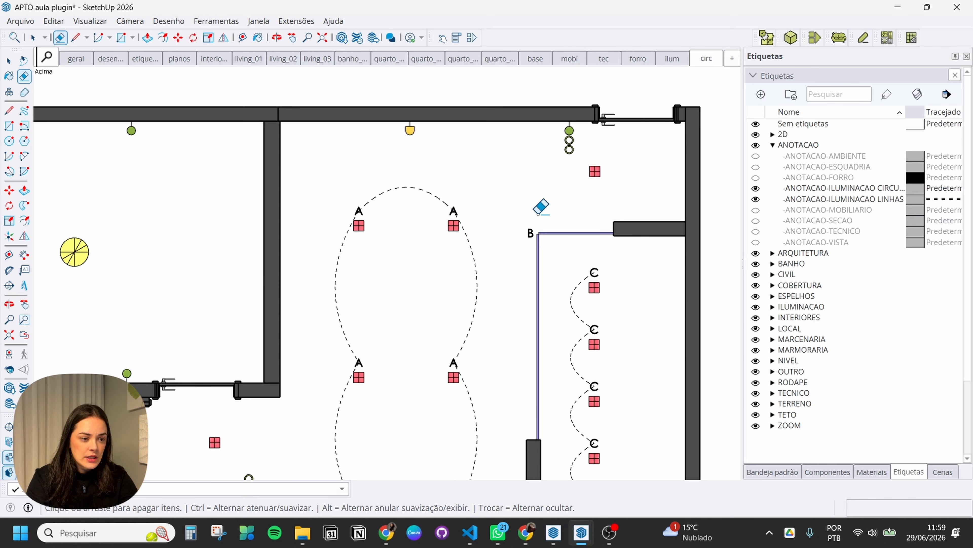
# Step: Erase the B label, the living room's remaining A labels and links, and the C labels and links along the row of lights
pyautogui.click(530, 233)
pyautogui.moveTo(479, 229); pyautogui.dragTo(461, 226)
pyautogui.moveTo(450, 205); pyautogui.dragTo(455, 213)
pyautogui.moveTo(574, 345); pyautogui.dragTo(578, 423)
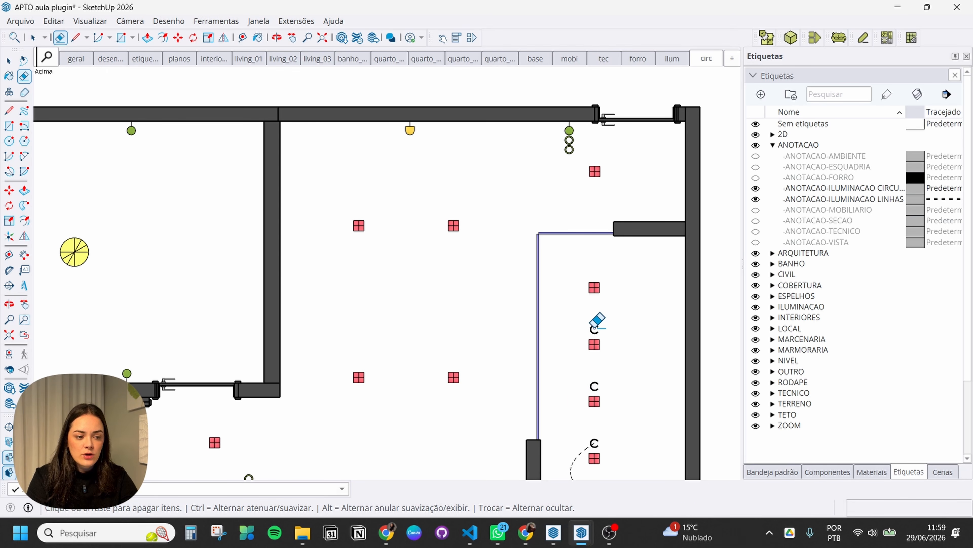
pyautogui.click(595, 328)
pyautogui.click(595, 387)
pyautogui.moveTo(595, 382); pyautogui.dragTo(589, 454)
pyautogui.press('space')
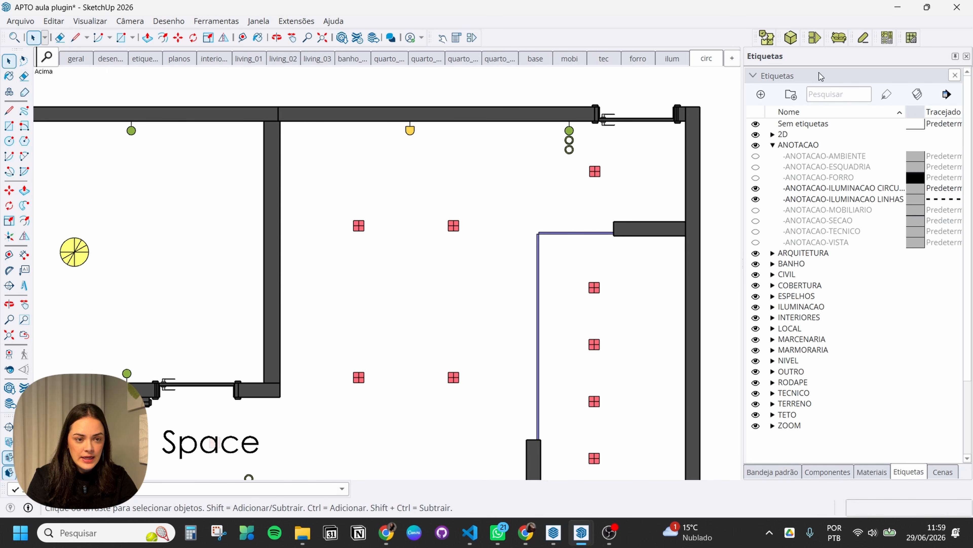
# Step: Open the Blocos Dinâmicos lighting annotations and set the circuit name to C1 / C2 / C3
pyautogui.click(823, 37)
pyautogui.click(843, 108)
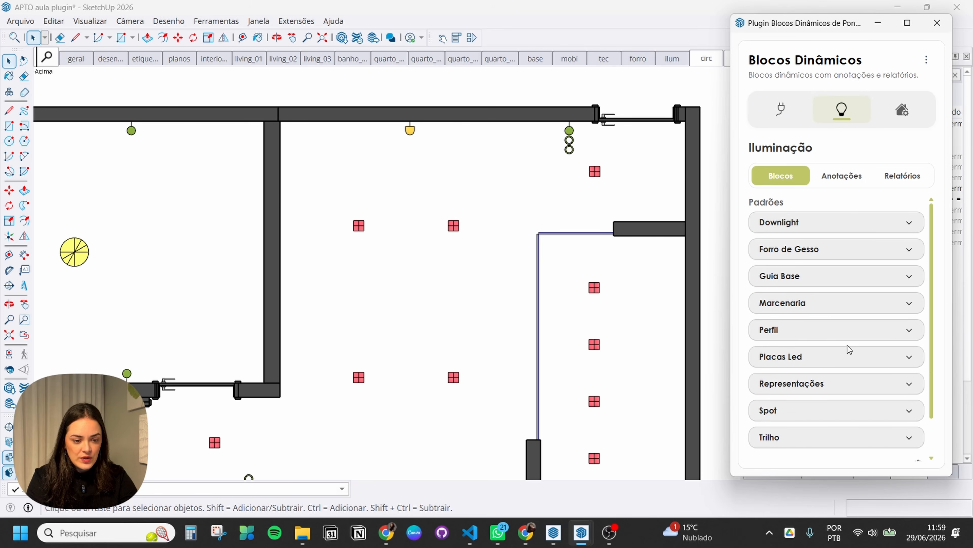
pyautogui.scroll(-2, 848, 347)
pyautogui.click(842, 176)
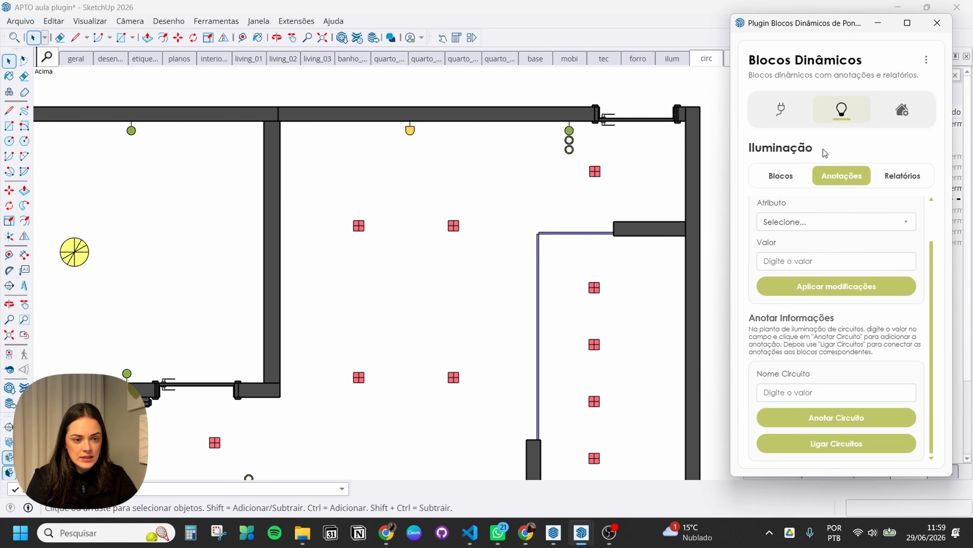
pyautogui.write('C')
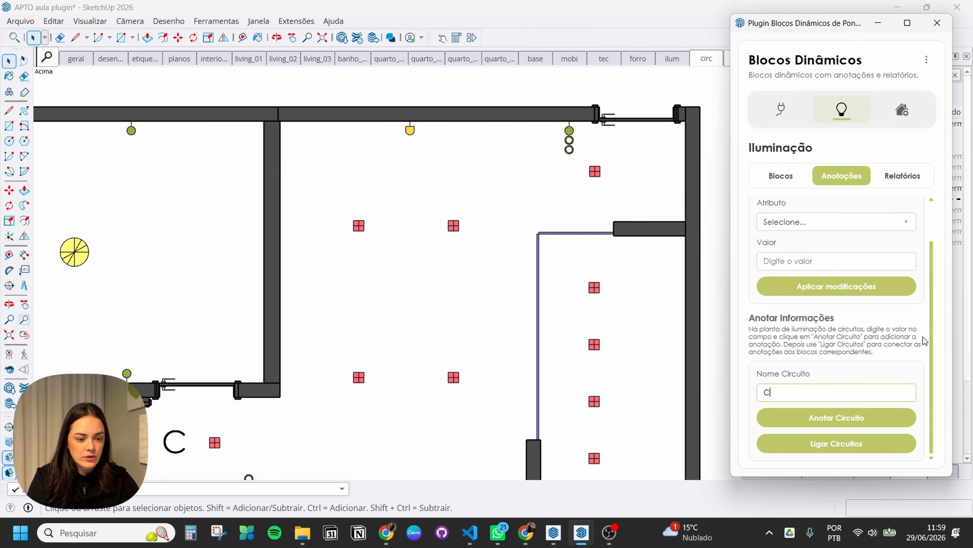
pyautogui.write('1 / ')
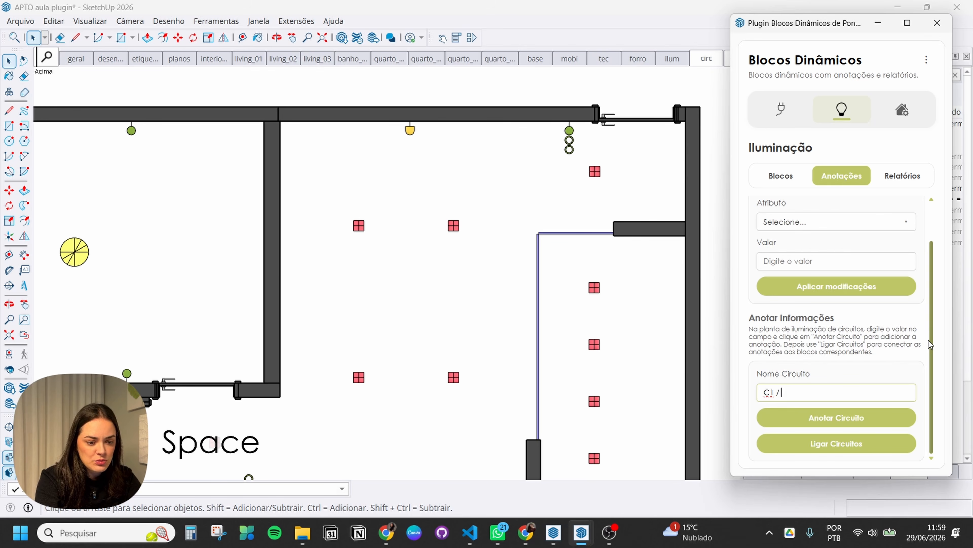
pyautogui.write('C2 /C')
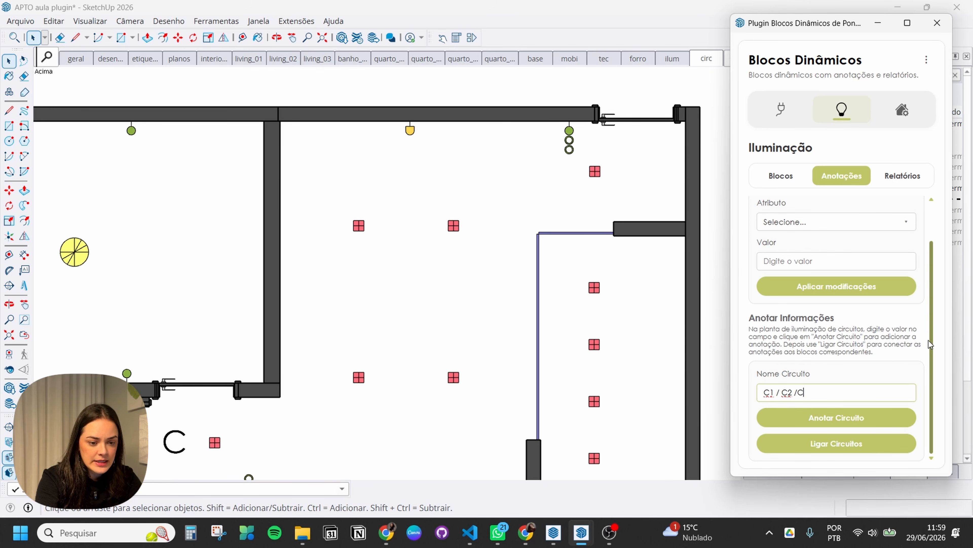
pyautogui.press('BackSpace')
pyautogui.write('C3')
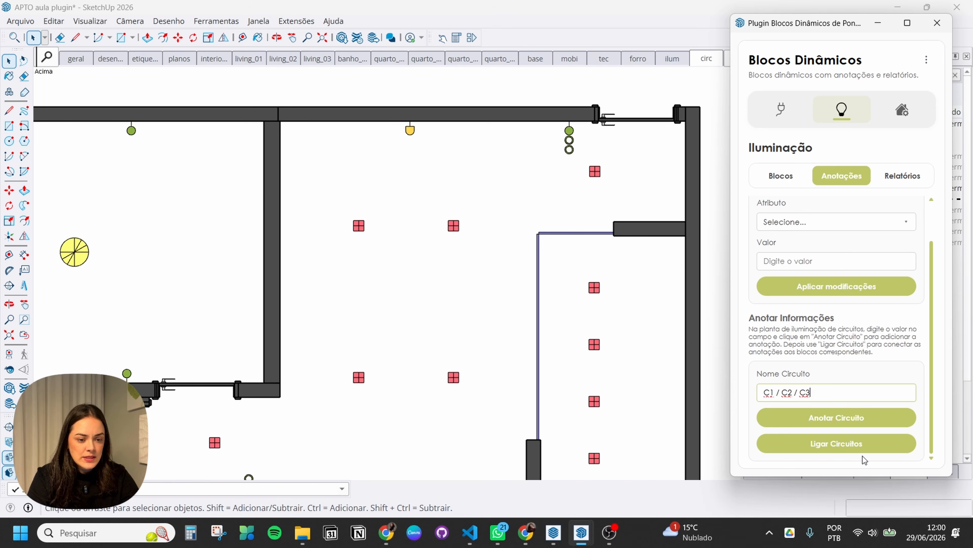
# Step: Annotate the entrance switch with the C1 / C2 / C3 label beside it, rotated 90 degrees
pyautogui.click(856, 428)
pyautogui.scroll(5, 570, 142)
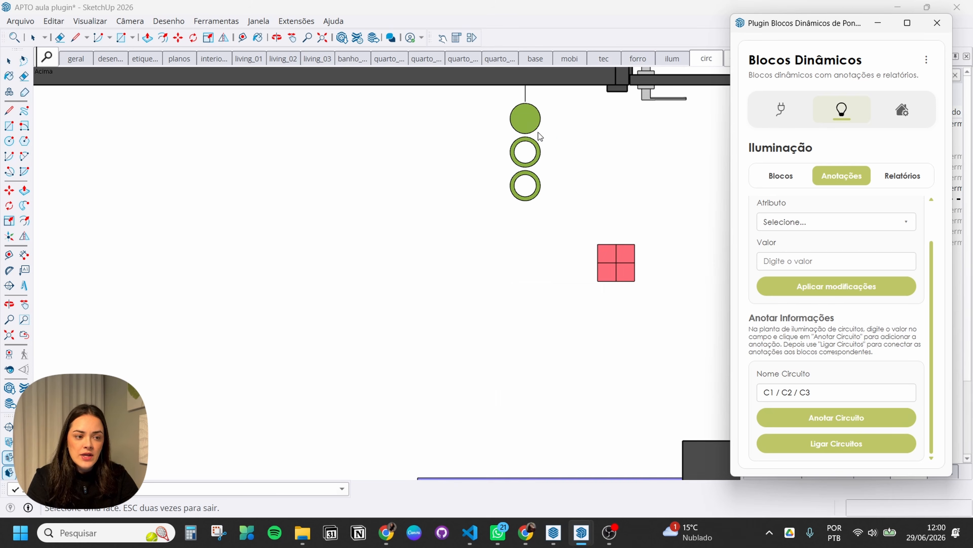
pyautogui.click(531, 157)
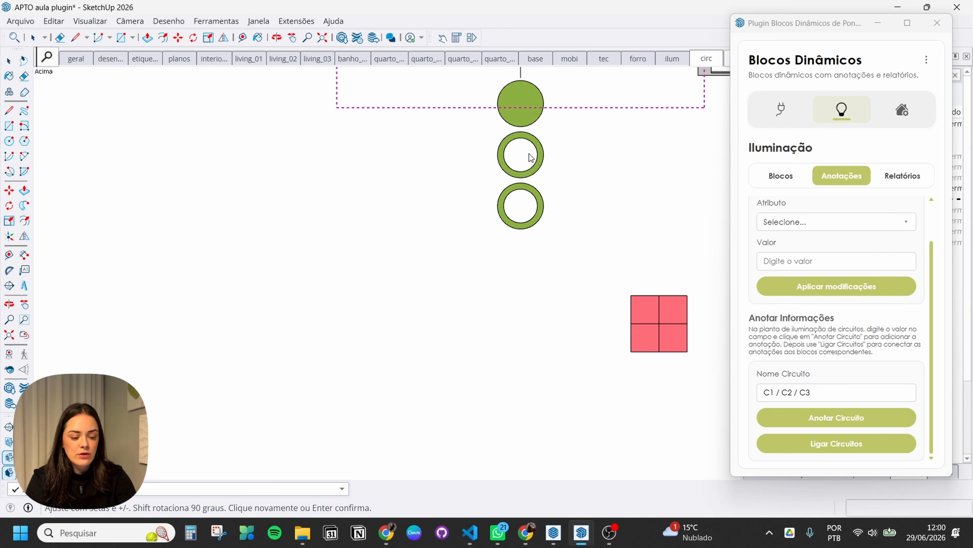
pyautogui.press('shift')
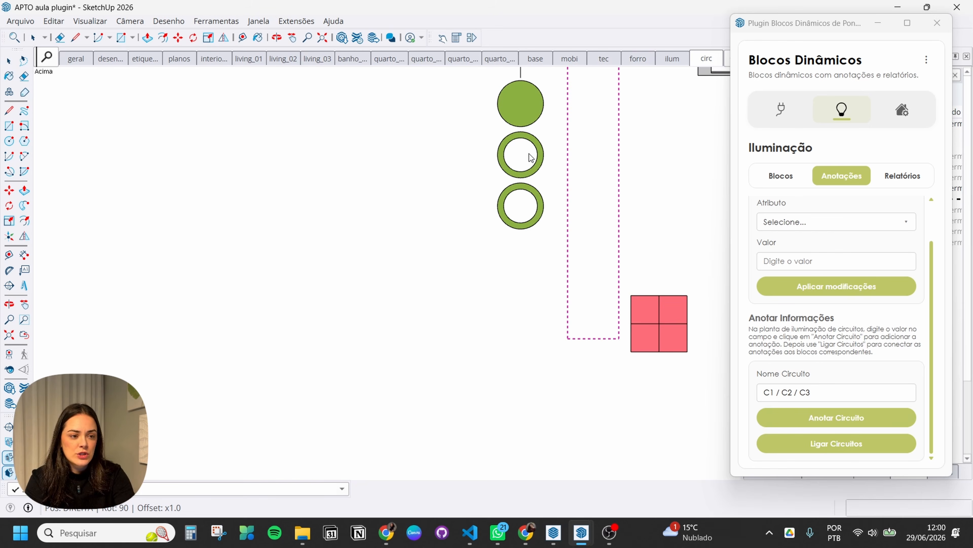
pyautogui.click(529, 154)
pyautogui.press('space')
pyautogui.scroll(-3, 510, 213)
pyautogui.keyDown('shift'); pyautogui.moveTo(569, 230); pyautogui.dragTo(539, 279, button='middle'); pyautogui.keyUp('shift')
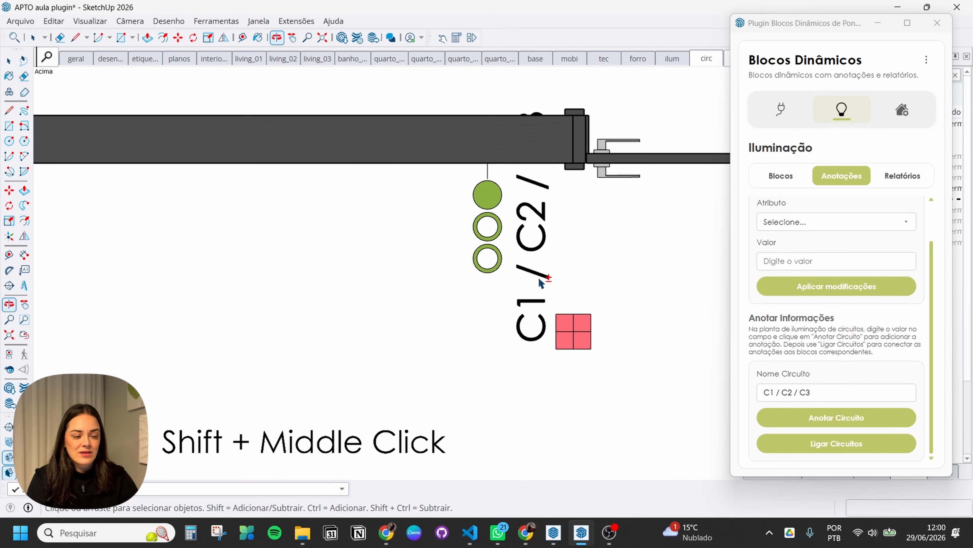
# Step: Erase the vertical C1 / C2 / C3 label beside the entrance switch
pyautogui.scroll(-1, 541, 283)
pyautogui.press('e')
pyautogui.click(536, 234)
pyautogui.press('space')
# Step: Remove the spaces from the circuit name so it reads C1/C2/C3
pyautogui.click(778, 392)
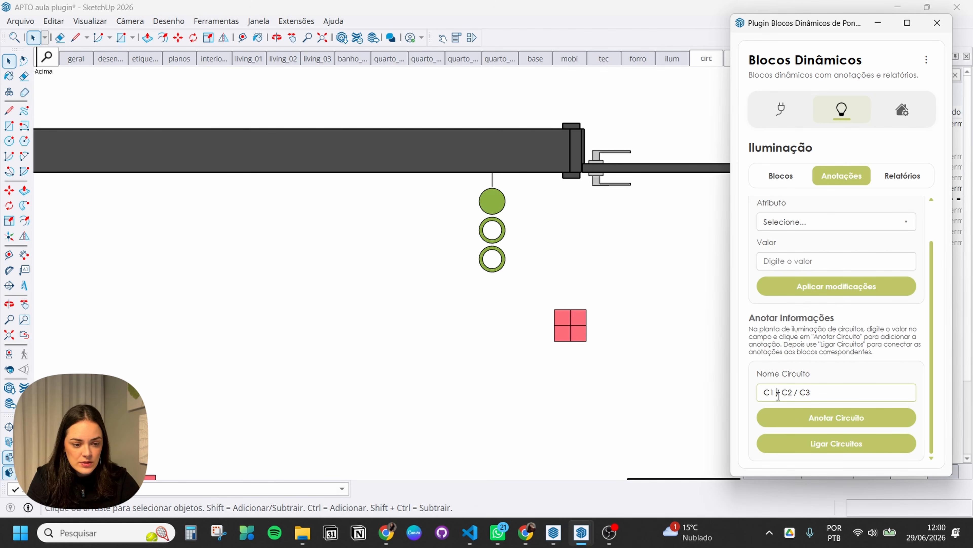
pyautogui.press('BackSpace')
pyautogui.press('Delete')
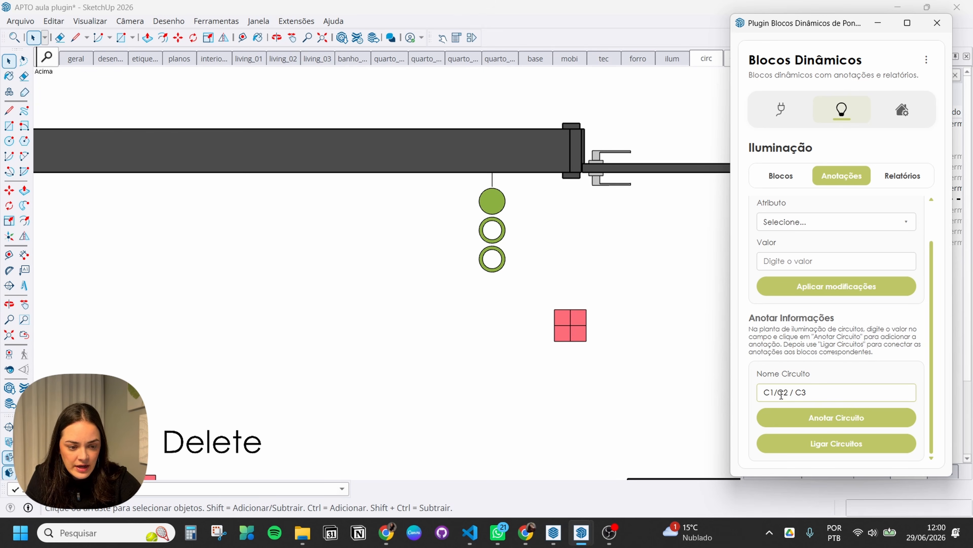
pyautogui.click(789, 392)
pyautogui.press('BackSpace')
pyautogui.press('BackSpace')
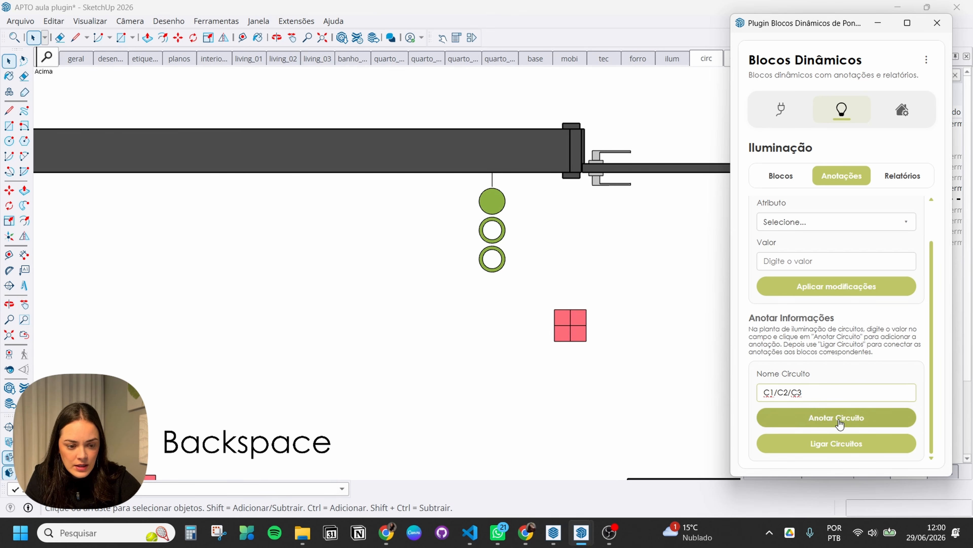
# Step: Annotate the entrance switch with the C1/C2/C3 label placed horizontally on its right side at 0 degrees rotation
pyautogui.click(837, 420)
pyautogui.scroll(2, 512, 244)
pyautogui.click(482, 232)
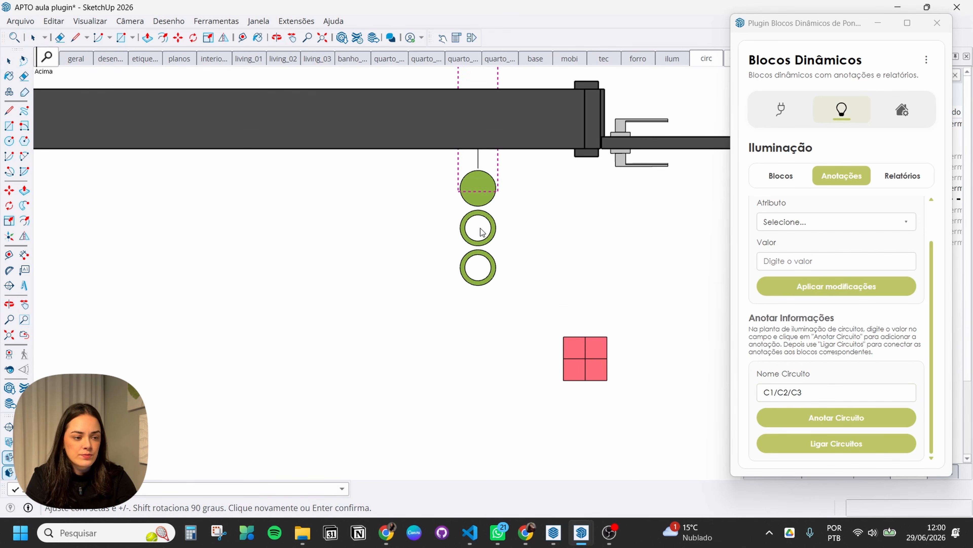
pyautogui.press('ctrl')
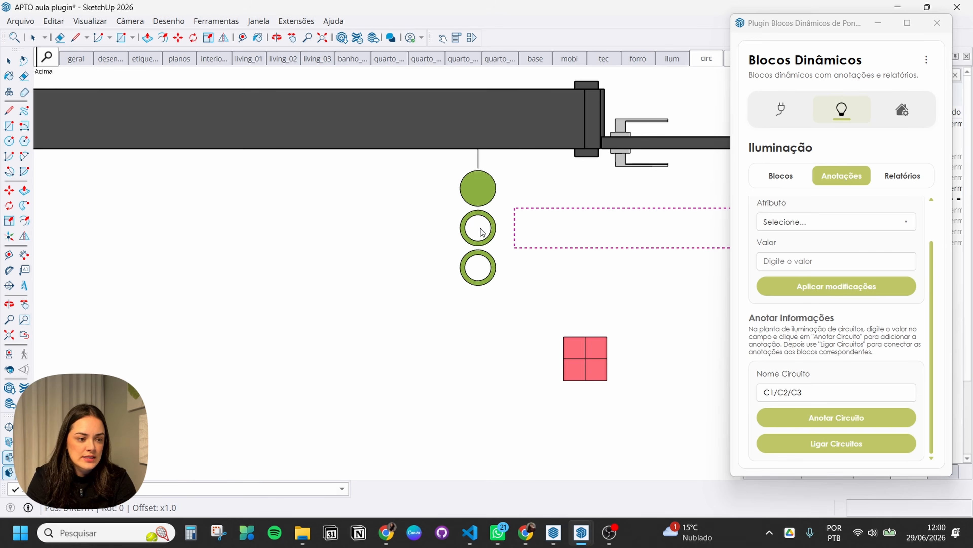
pyautogui.click(481, 232)
pyautogui.scroll(-3, 423, 252)
pyautogui.press('space')
pyautogui.scroll(-2, 520, 143)
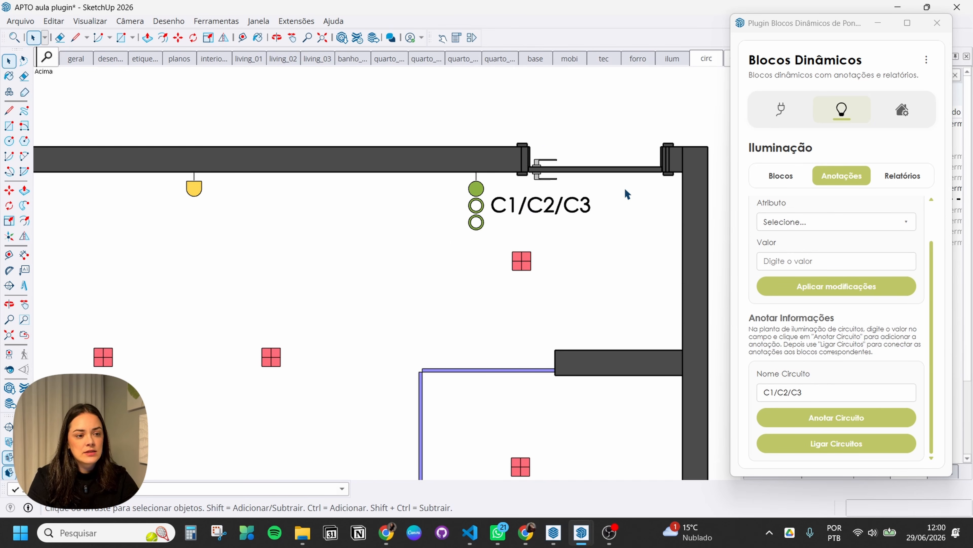
# Step: Set the circuit name to C1 and annotate the living room's two upper ceiling lights with it
pyautogui.scroll(-2, 621, 174)
pyautogui.scroll(1, 453, 288)
pyautogui.moveTo(802, 392); pyautogui.dragTo(774, 392)
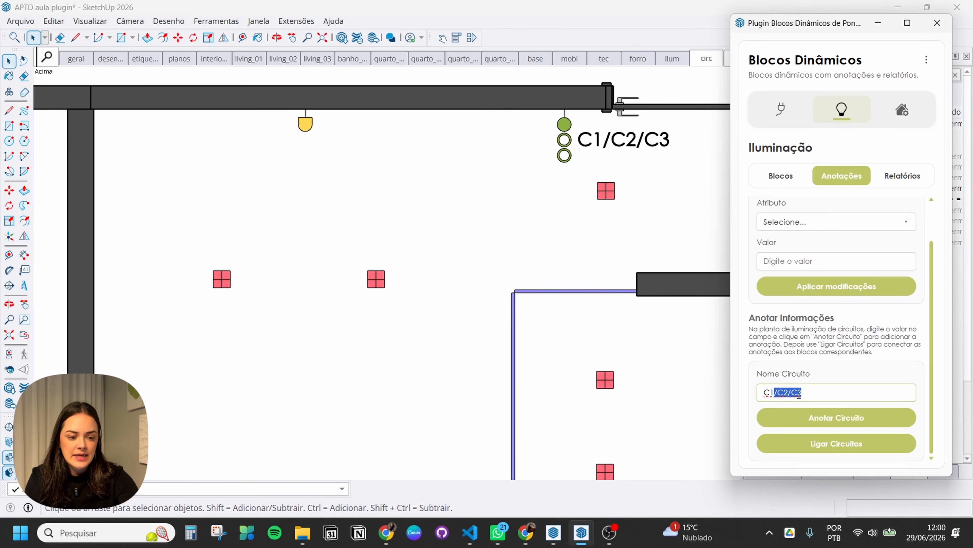
pyautogui.press('BackSpace')
pyautogui.click(803, 418)
pyautogui.scroll(1, 381, 275)
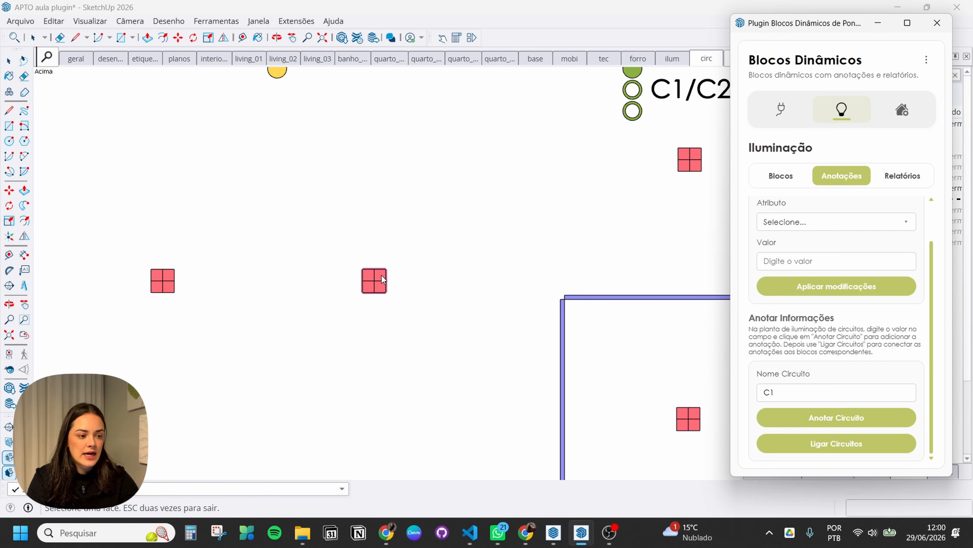
pyautogui.click(382, 275)
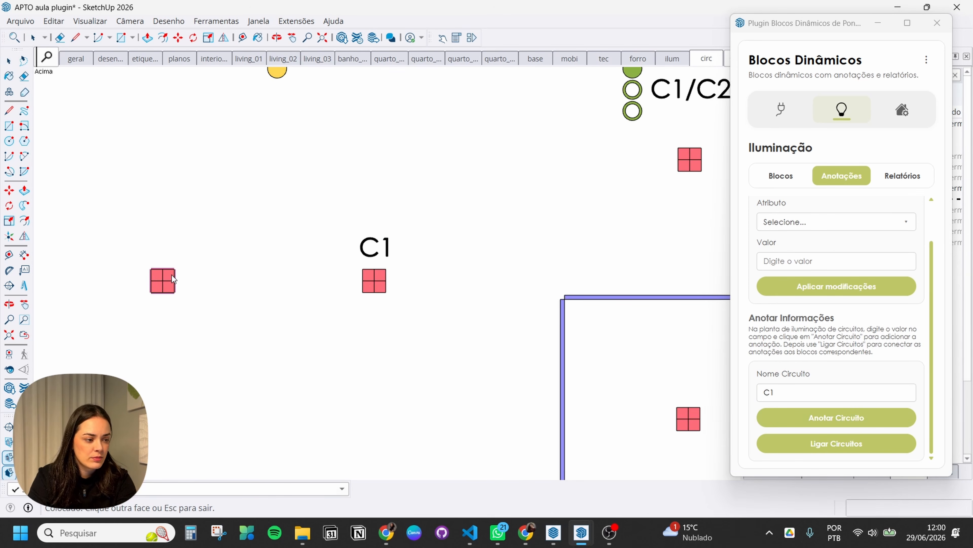
pyautogui.click(171, 273)
# Step: Add C1 labels above the two lower ceiling lights of the living room's four-light group
pyautogui.scroll(-2, 168, 272)
pyautogui.scroll(2, 309, 428)
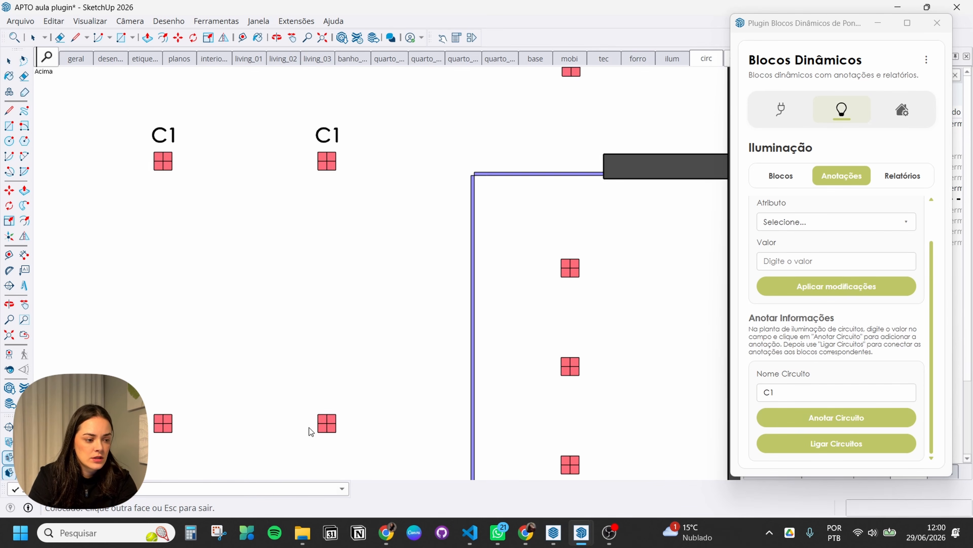
pyautogui.click(323, 420)
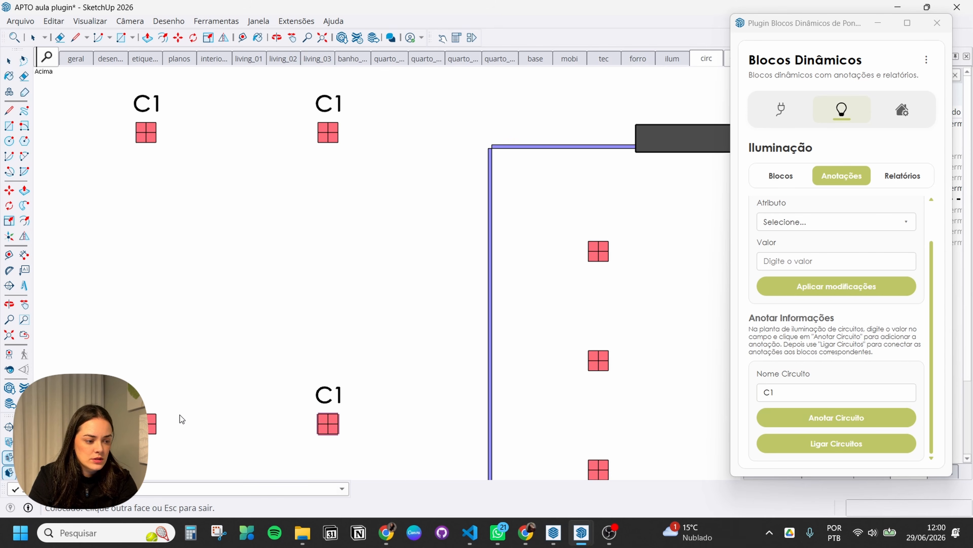
pyautogui.click(153, 419)
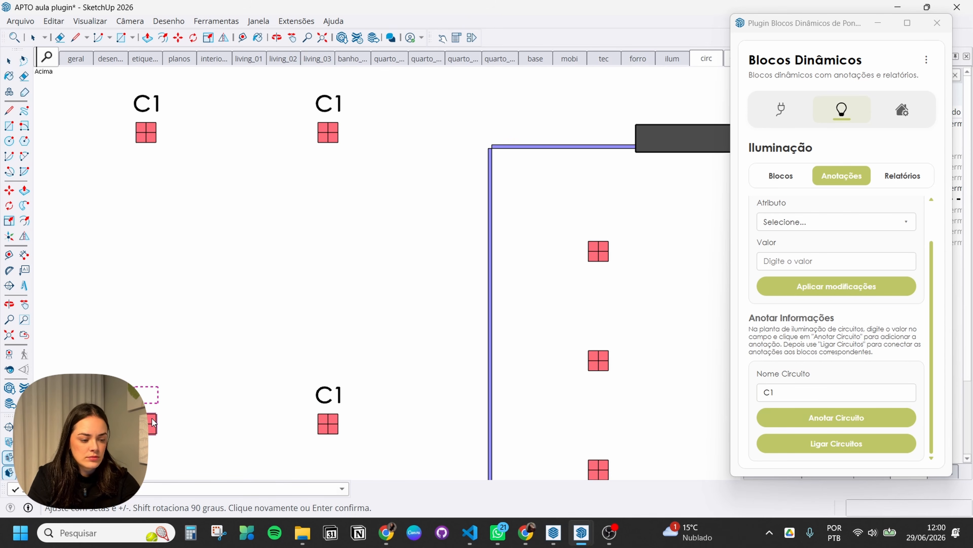
pyautogui.press('space')
pyautogui.scroll(-3, 155, 420)
pyautogui.scroll(-1, 245, 332)
pyautogui.keyDown('shift'); pyautogui.moveTo(245, 331); pyautogui.dragTo(276, 343, button='middle'); pyautogui.keyUp('shift')
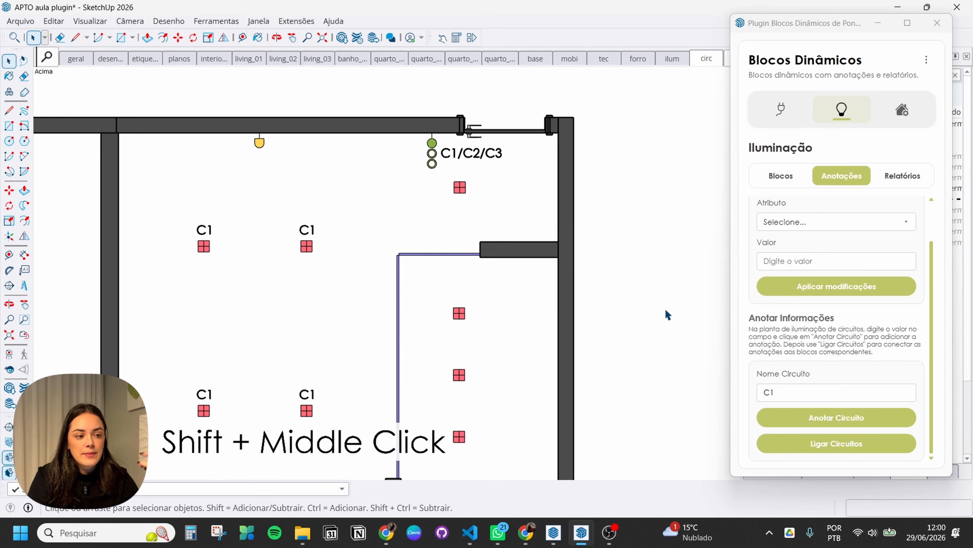
# Step: Link the entrance switch's C1/C2/C3 label to the upper-right C1 label and on to the upper-left C1 label
pyautogui.click(781, 447)
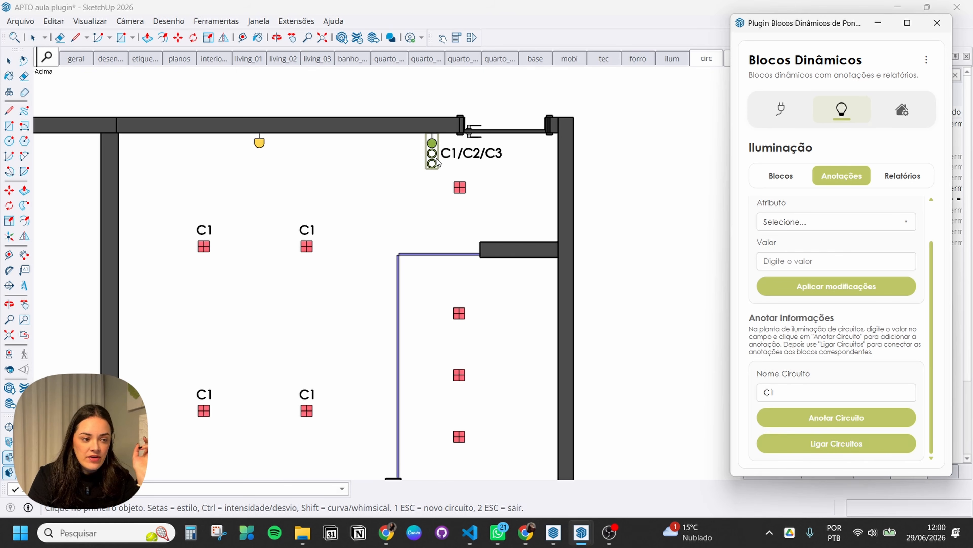
pyautogui.click(454, 156)
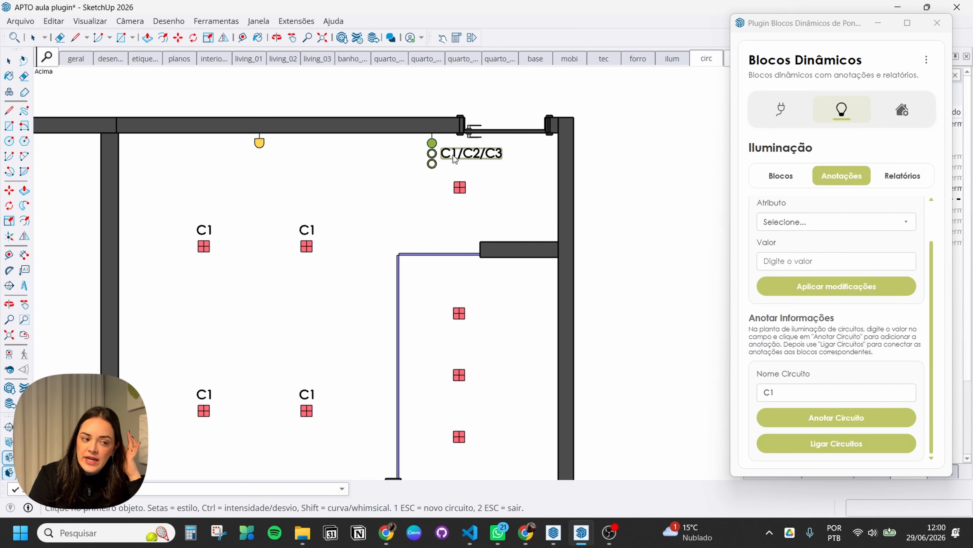
pyautogui.click(310, 228)
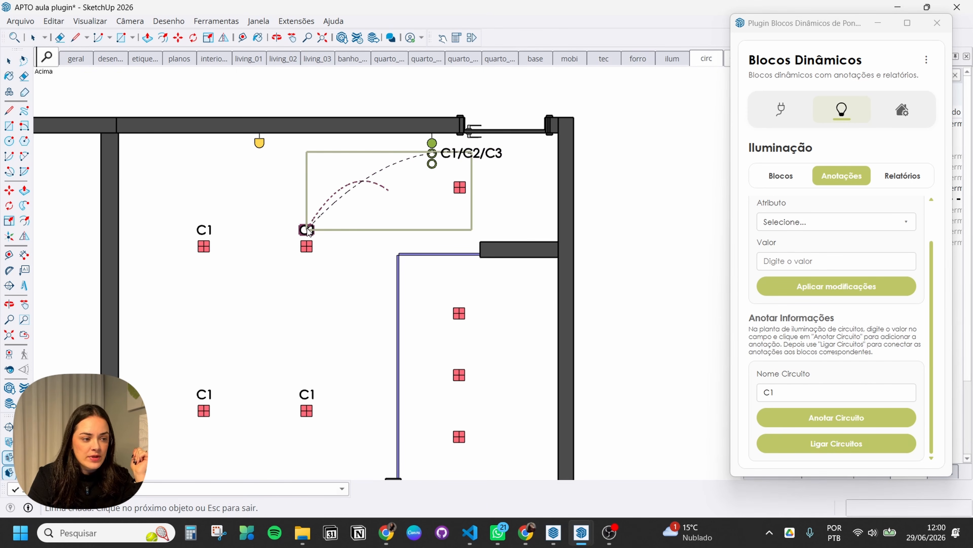
pyautogui.click(209, 232)
# Step: Try linking the upper-left C1 label straight down to the lower-left one, and erase that link
pyautogui.click(213, 397)
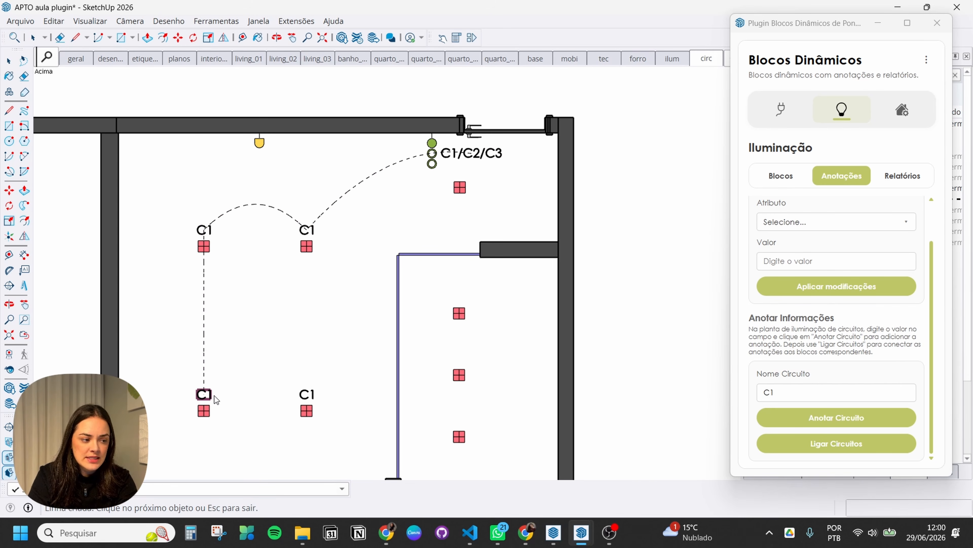
pyautogui.press('e')
pyautogui.click(204, 325)
# Step: Link the lower-left C1 label to the upper-left C1 label with an outward-curving line
pyautogui.click(824, 443)
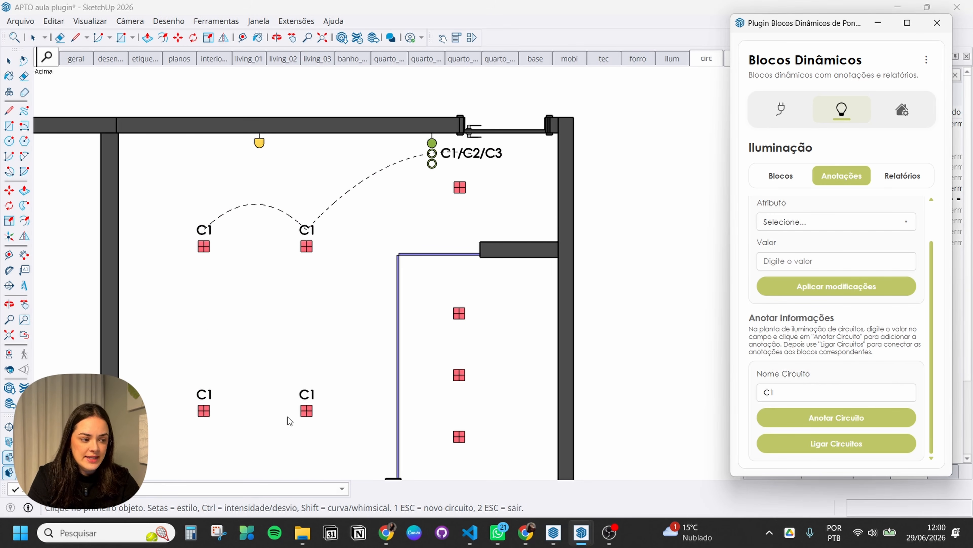
pyautogui.click(205, 394)
pyautogui.click(202, 230)
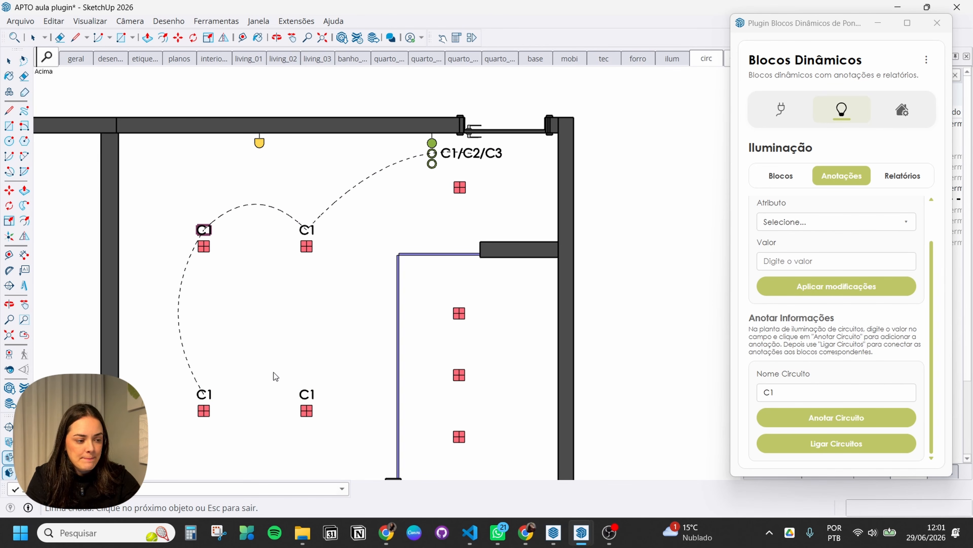
pyautogui.press('Escape')
# Step: Link the lower-left C1 label to the lower-right one, continue to the upper-right C1 label, and finish linking
pyautogui.click(769, 444)
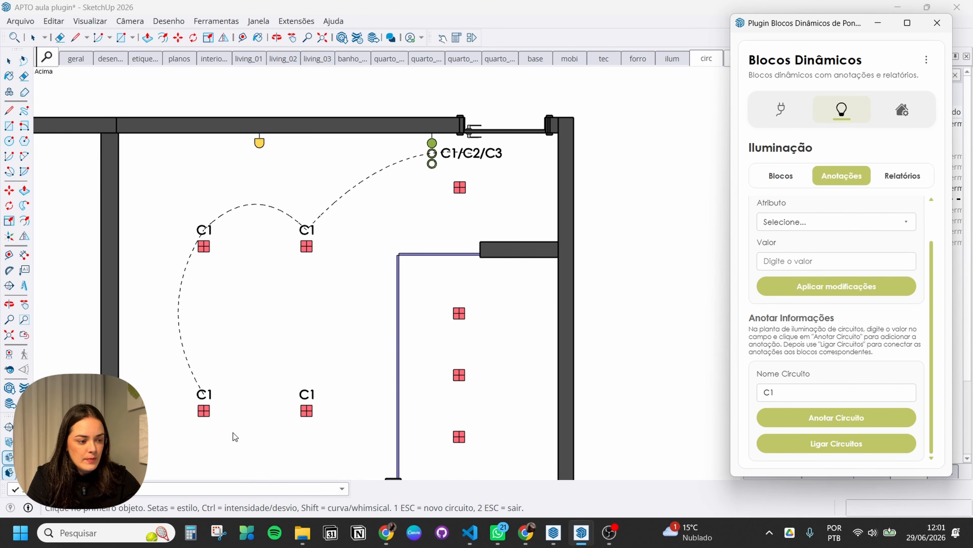
pyautogui.click(210, 393)
pyautogui.click(306, 394)
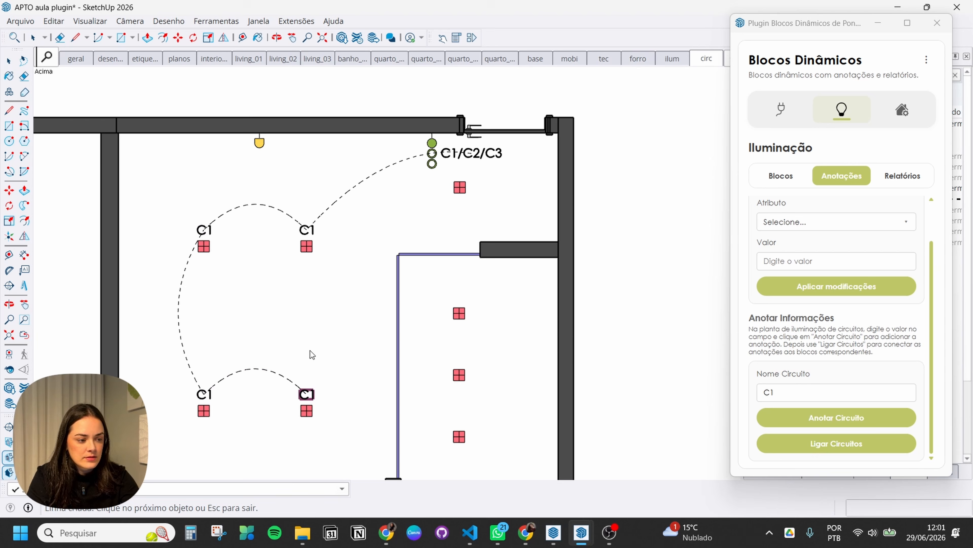
pyautogui.click(315, 231)
pyautogui.press('space')
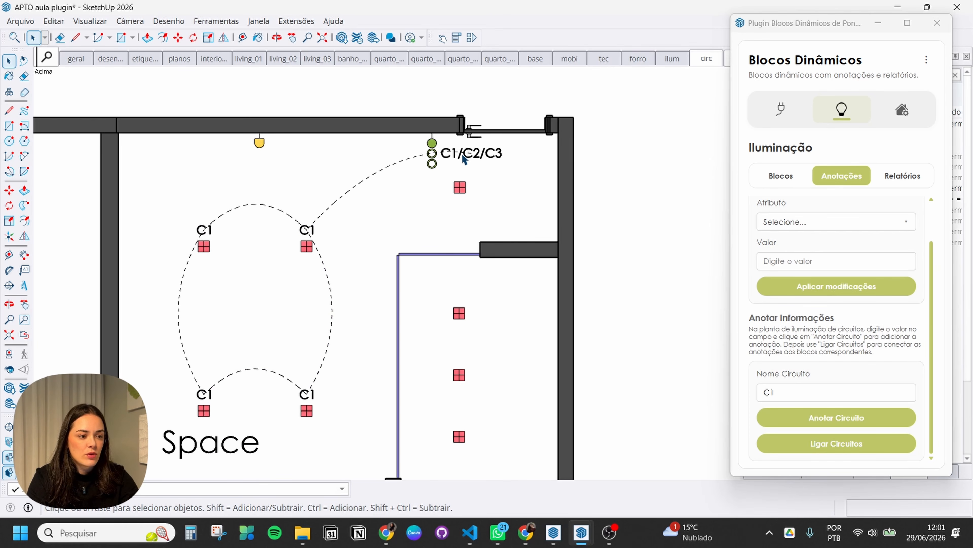
# Step: Set the circuit name to C2 and place its label at the left end of the short horizontal purple strip
pyautogui.click(780, 392)
pyautogui.press('BackSpace')
pyautogui.write('2')
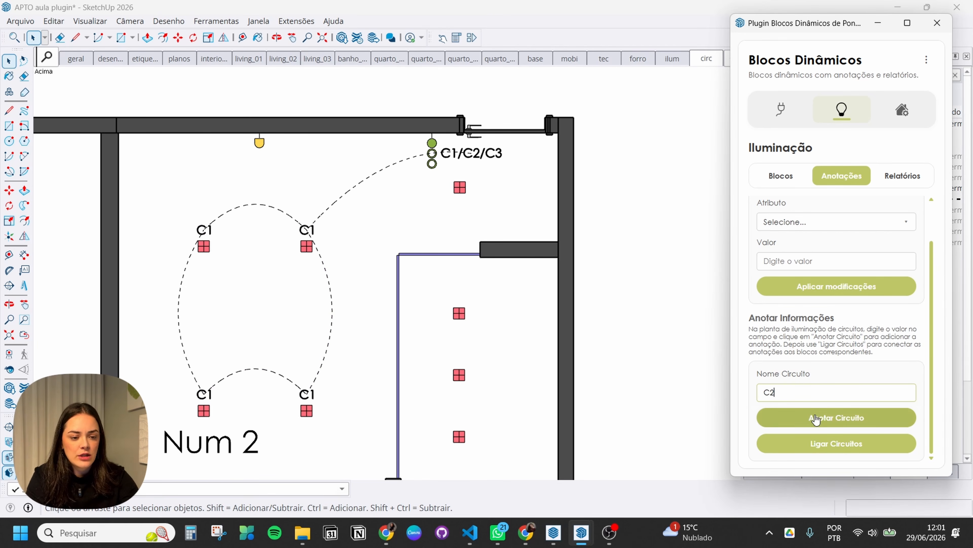
pyautogui.click(815, 418)
pyautogui.scroll(2, 523, 203)
pyautogui.scroll(2, 345, 281)
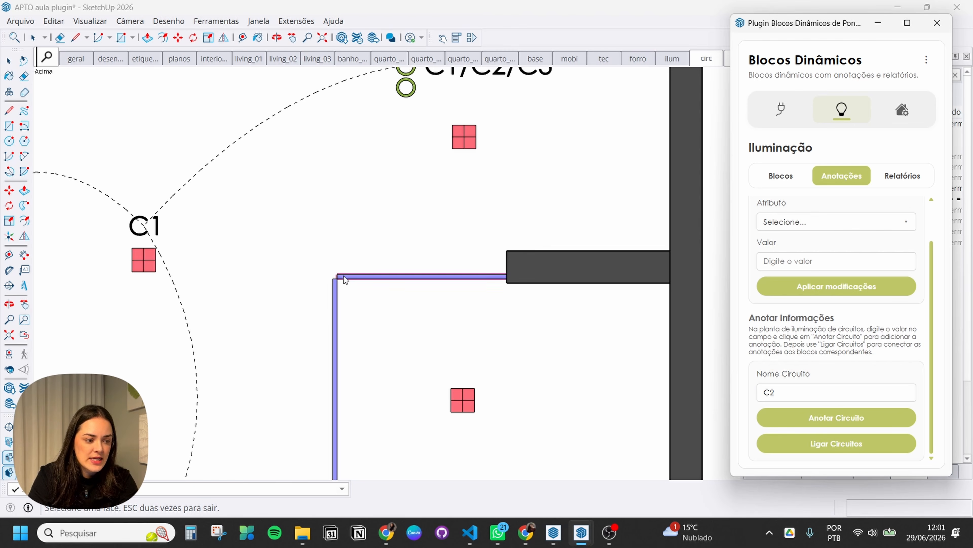
pyautogui.scroll(1, 345, 279)
pyautogui.click(345, 279)
pyautogui.click(344, 280)
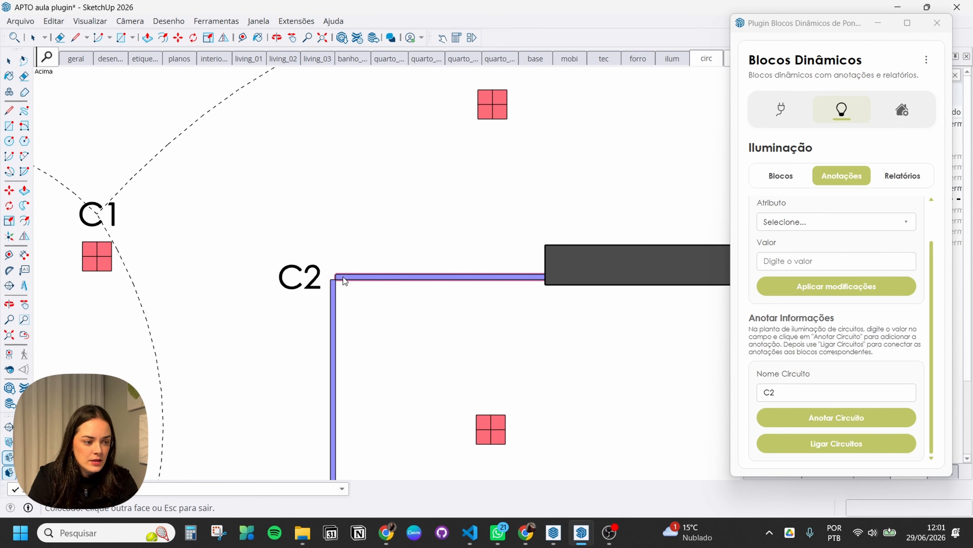
pyautogui.press('space')
pyautogui.scroll(-2, 421, 291)
# Step: Link the entrance switch's C1/C2/C3 label to the purple strip's C2 label and finish linking
pyautogui.click(799, 443)
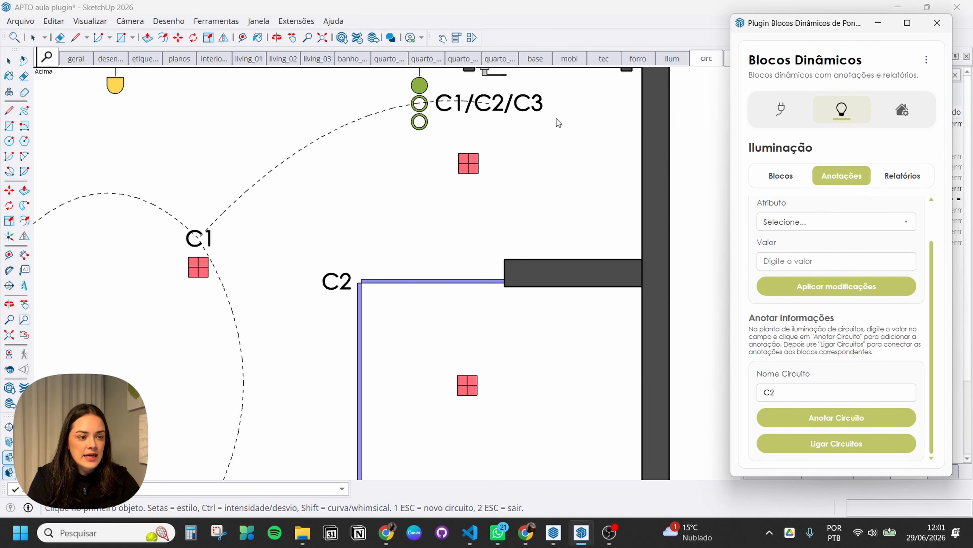
pyautogui.click(520, 107)
pyautogui.click(353, 268)
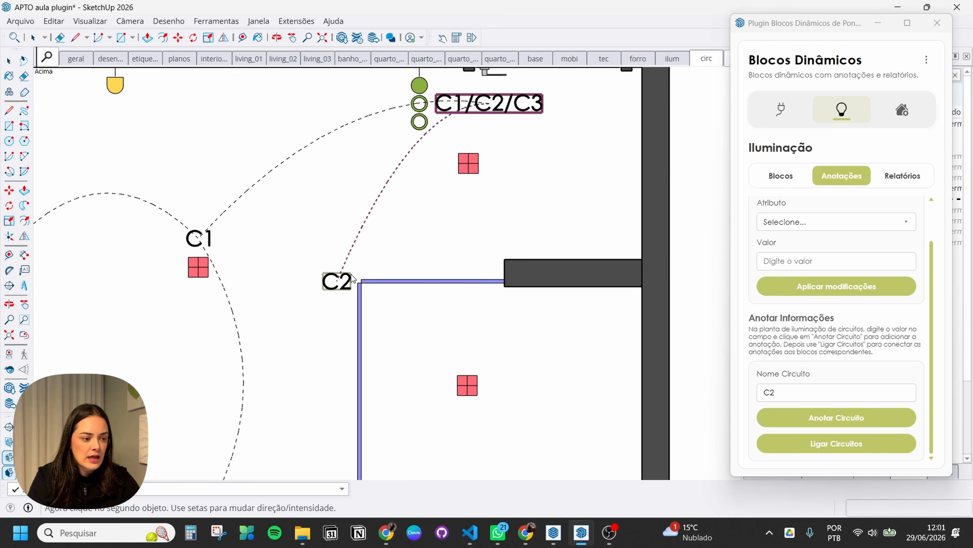
pyautogui.press('space')
pyautogui.scroll(-2, 513, 235)
pyautogui.scroll(-1, 366, 355)
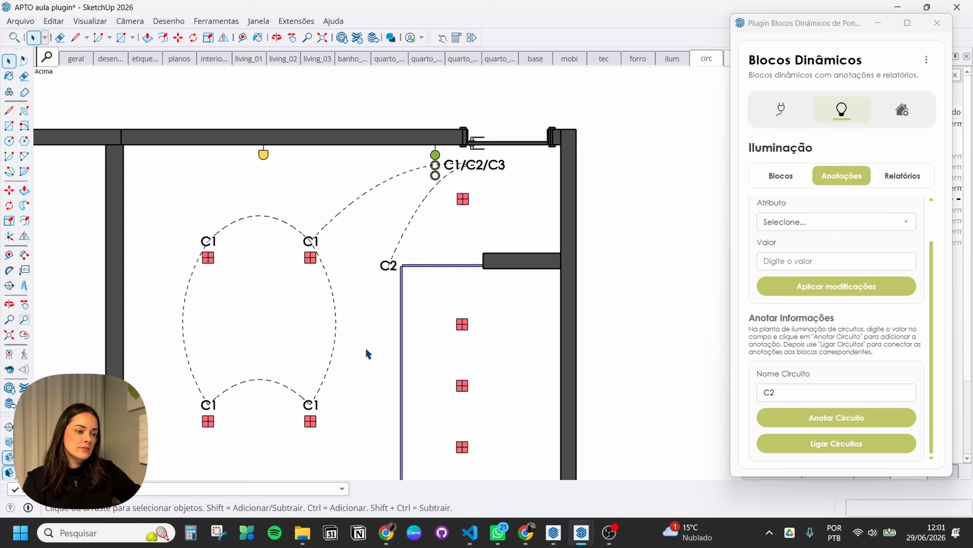
pyautogui.scroll(-2, 402, 142)
pyautogui.scroll(2, 303, 312)
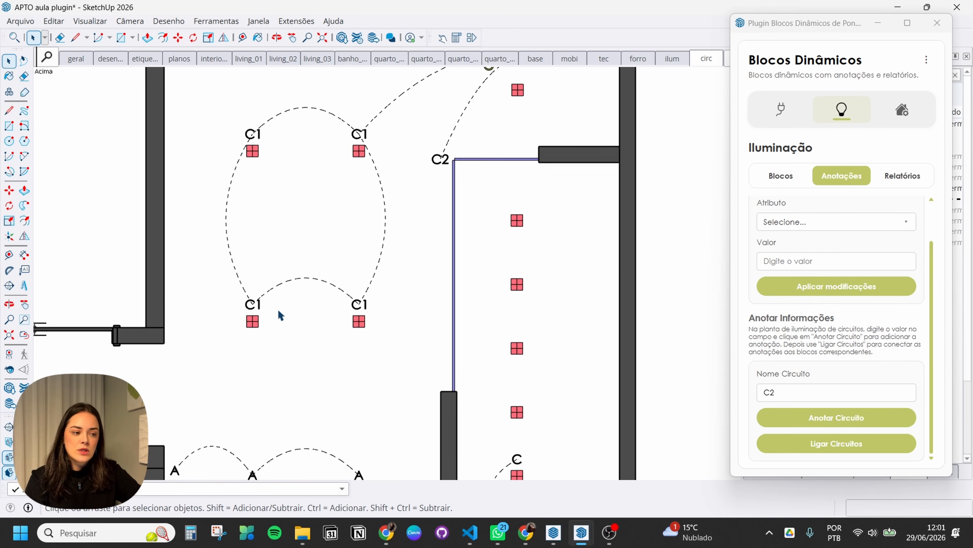
pyautogui.scroll(-2, 406, 230)
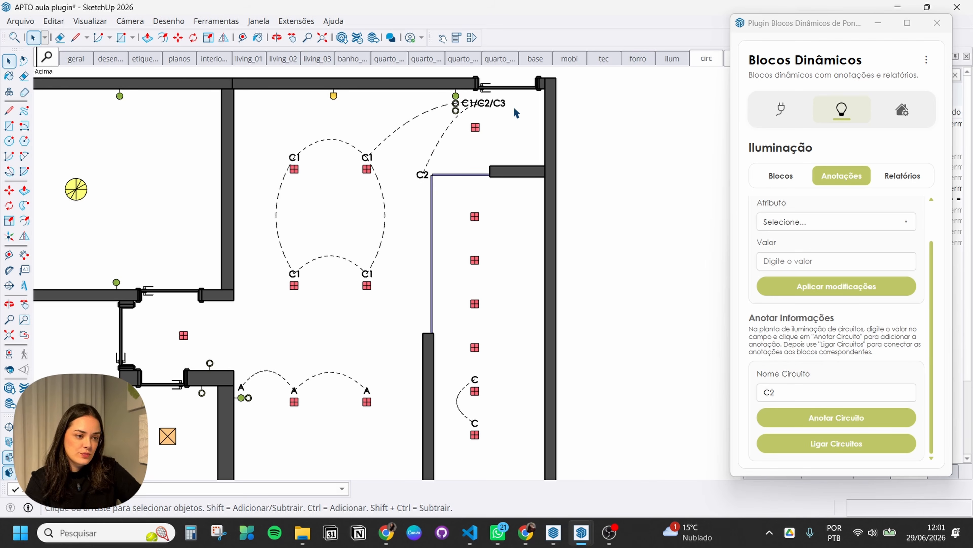
pyautogui.scroll(-1, 562, 329)
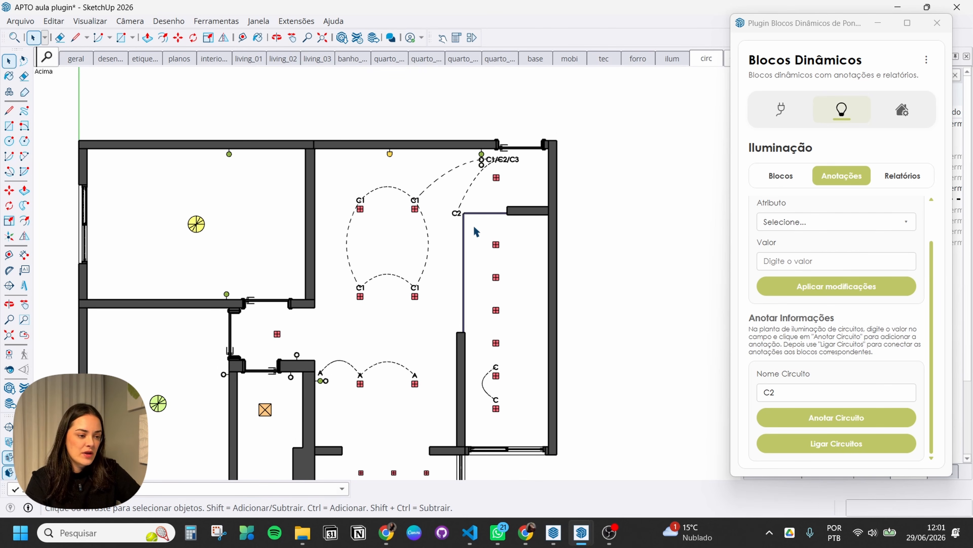
pyautogui.scroll(-3, 470, 227)
pyautogui.scroll(4, 411, 390)
pyautogui.keyDown('shift'); pyautogui.moveTo(411, 391); pyautogui.dragTo(432, 441, button='middle'); pyautogui.keyUp('shift')
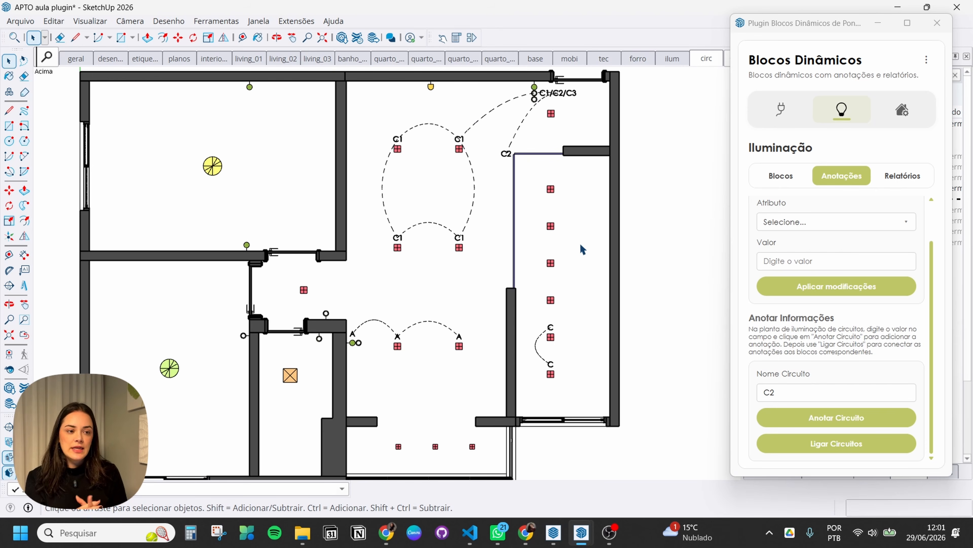
pyautogui.scroll(2, 567, 109)
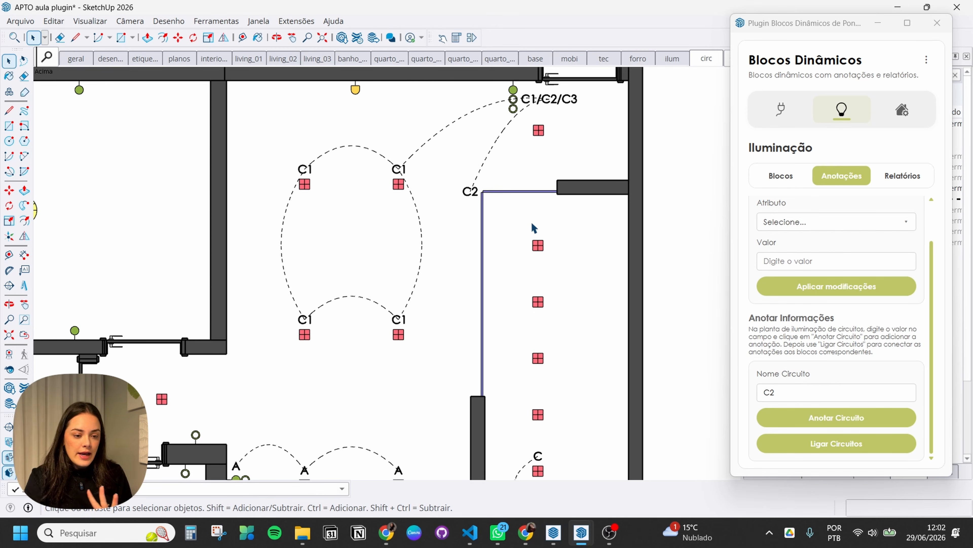
pyautogui.doubleClick(784, 392)
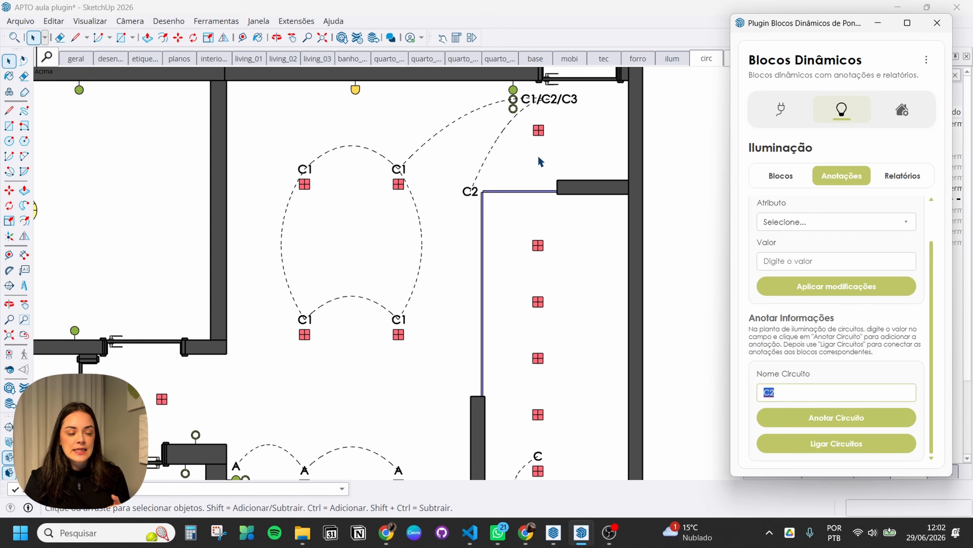
pyautogui.scroll(4, 531, 157)
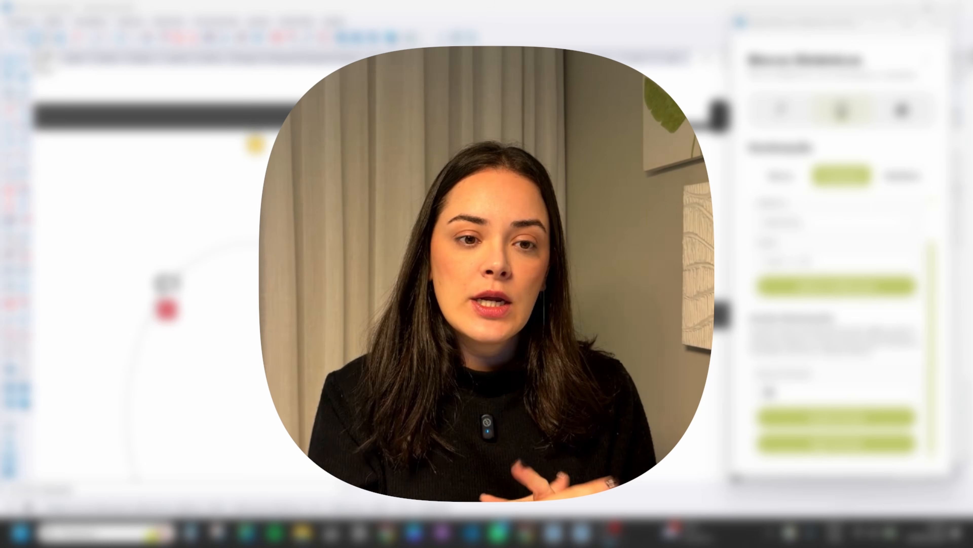
# Step: Display the Relatórios options for lighting and for the electrical points category in Blocos Dinâmicos
pyautogui.click(908, 182)
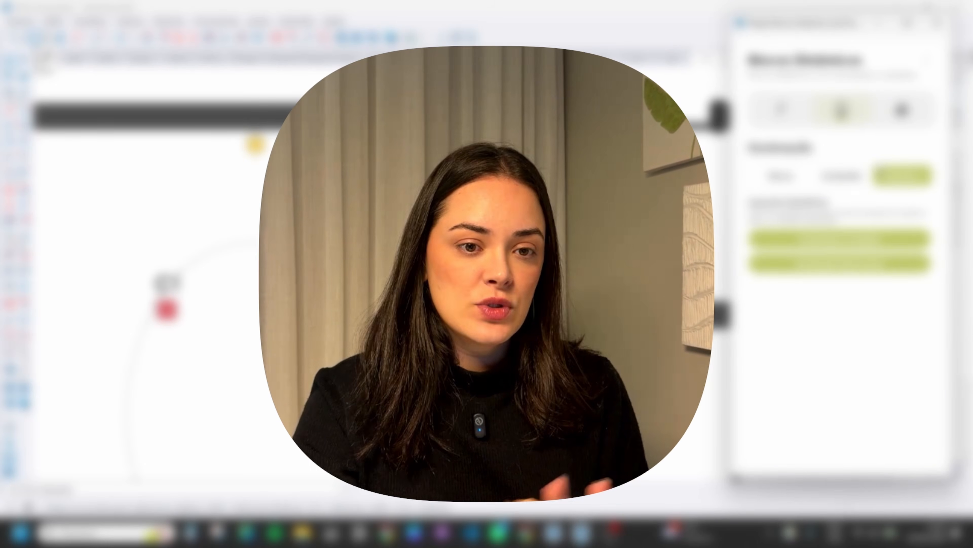
pyautogui.click(789, 111)
pyautogui.click(905, 178)
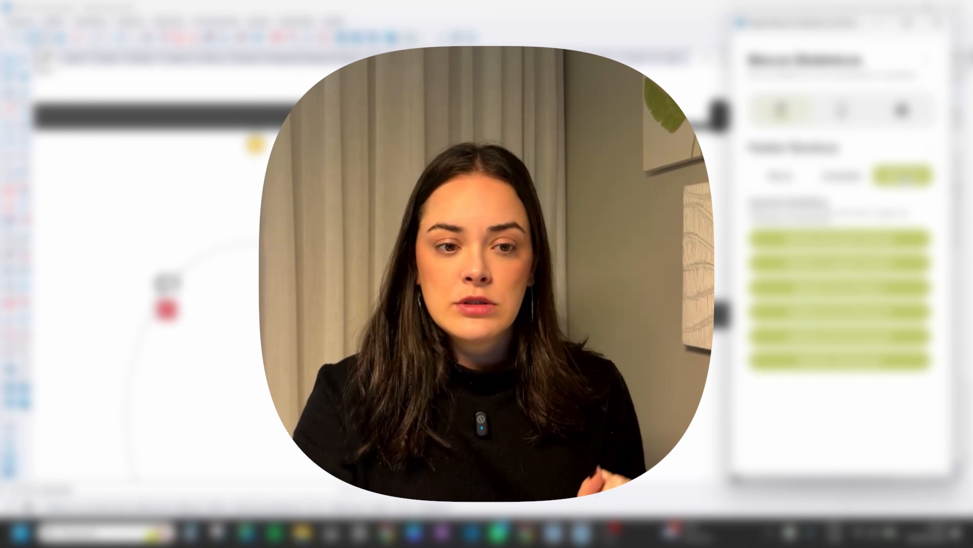